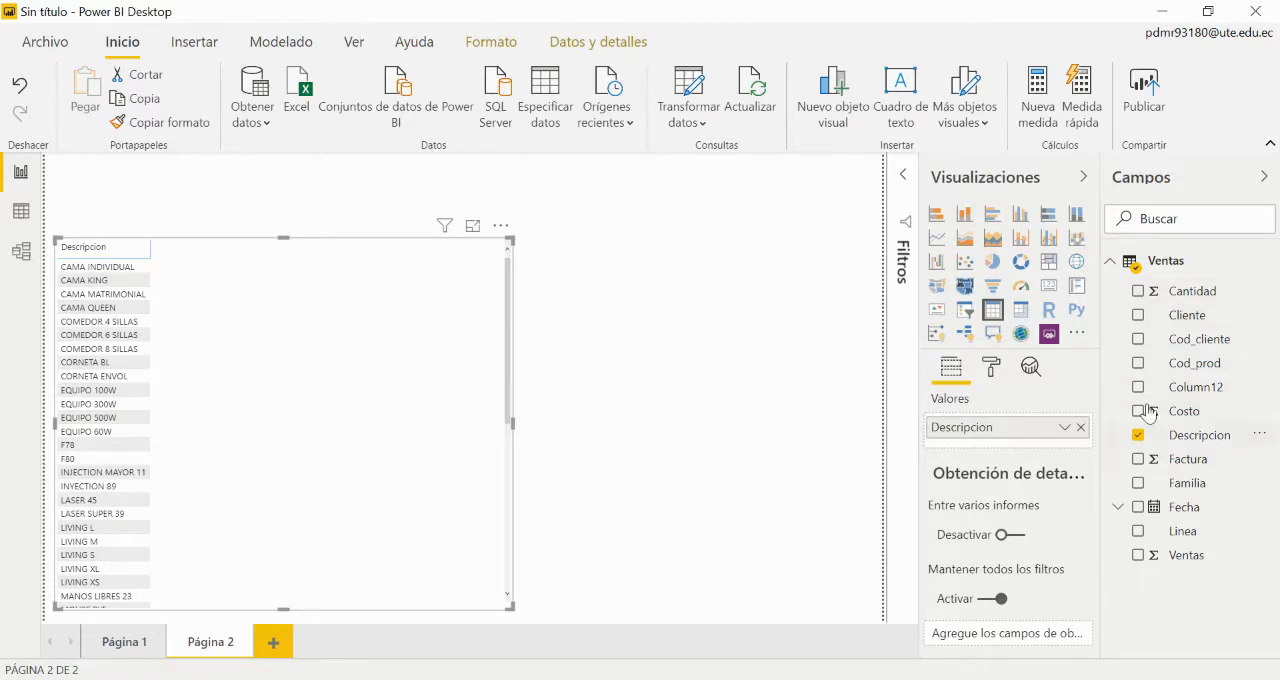
Step: Add the Cantidad, Costo, Factura and Ventas fields to the table visual alongside Descripcion
left_click(1138, 292)
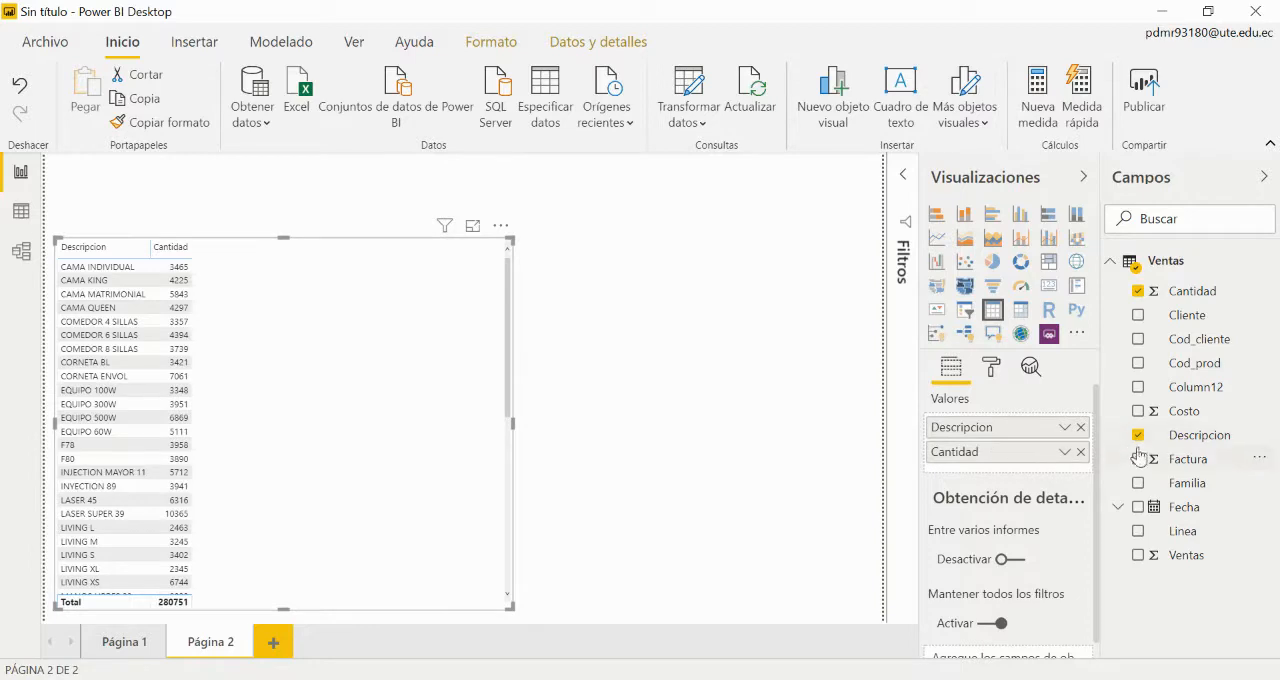
left_click(1138, 412)
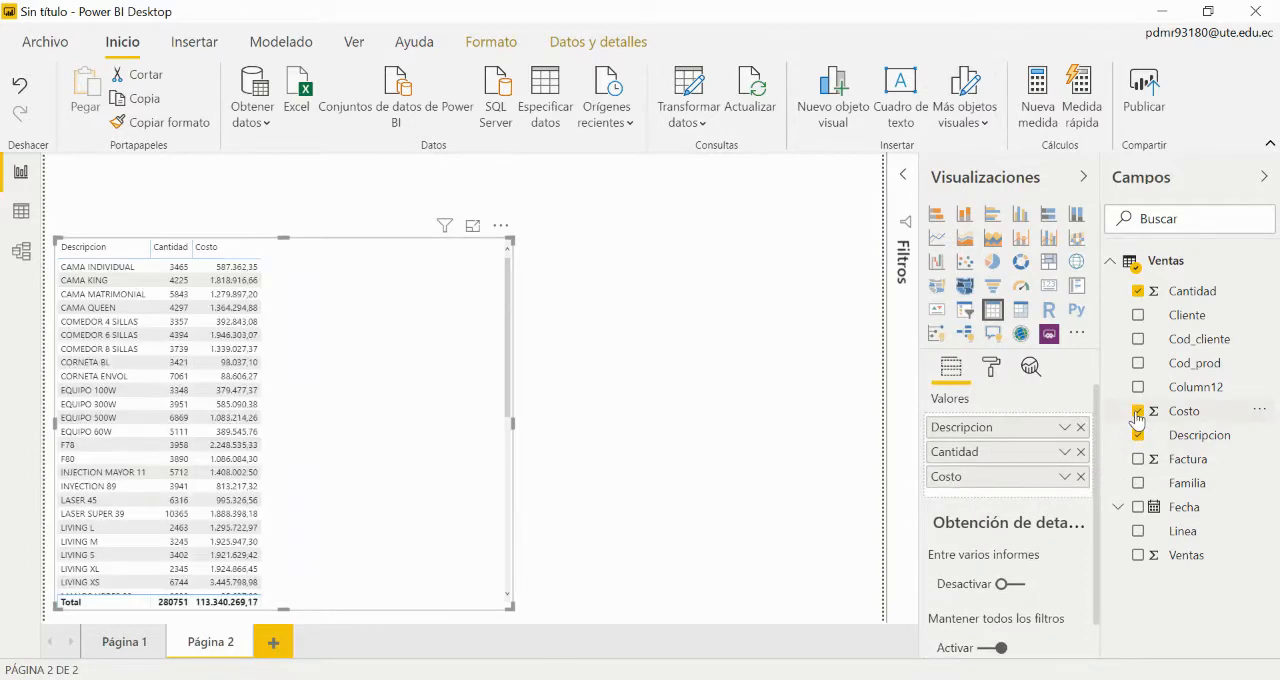
left_click(1139, 460)
left_click(1140, 557)
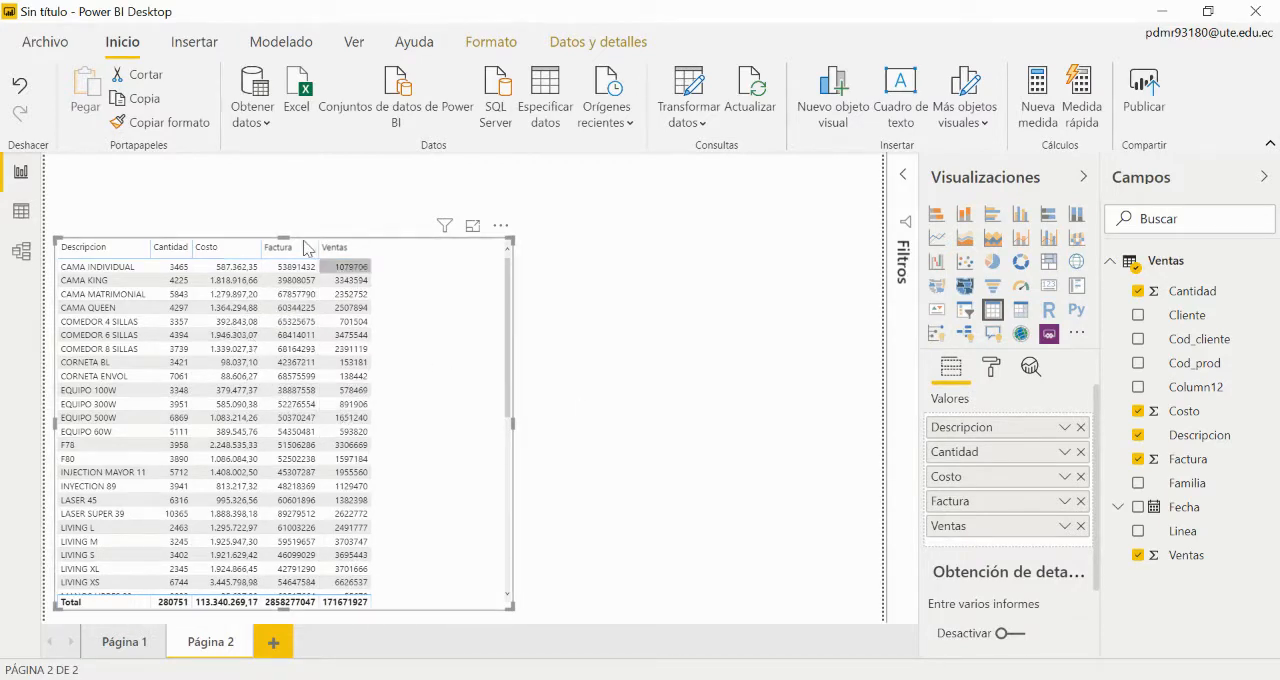
Step: Format the Costo column of the Ventas data as dollar currency with 0 decimals and return to the report page
left_click(20, 214)
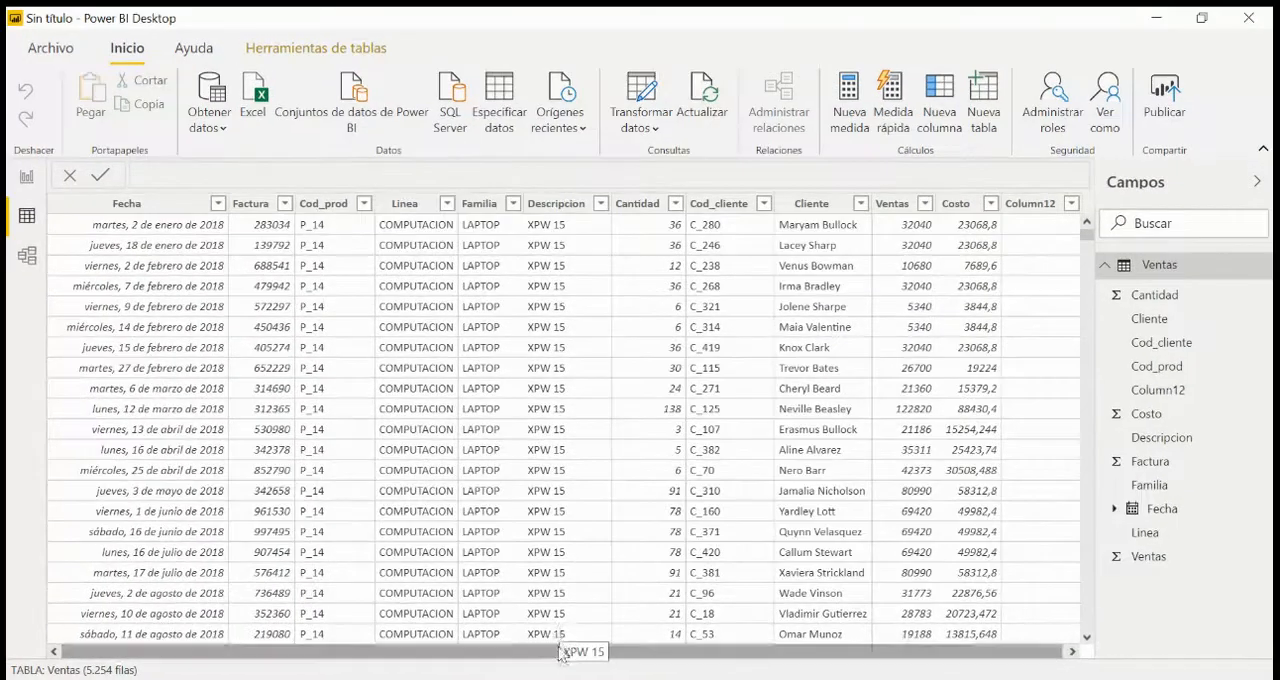
left_click_drag(567, 651, 643, 663)
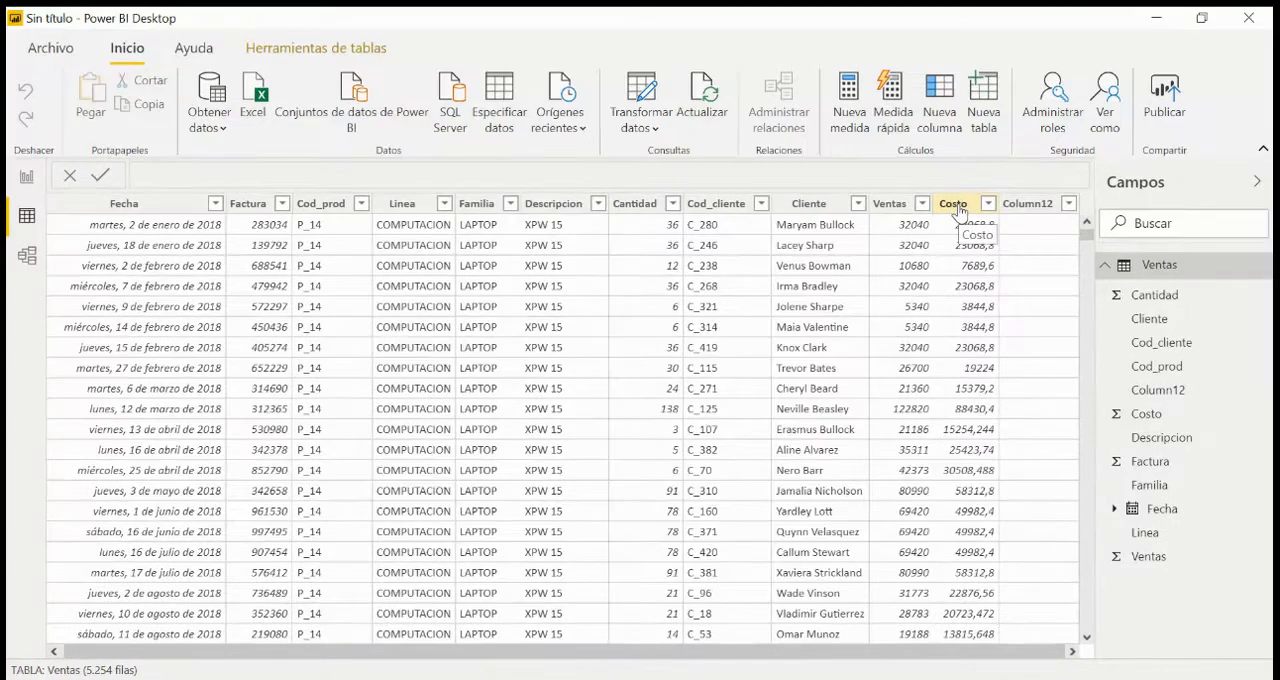
left_click(960, 202)
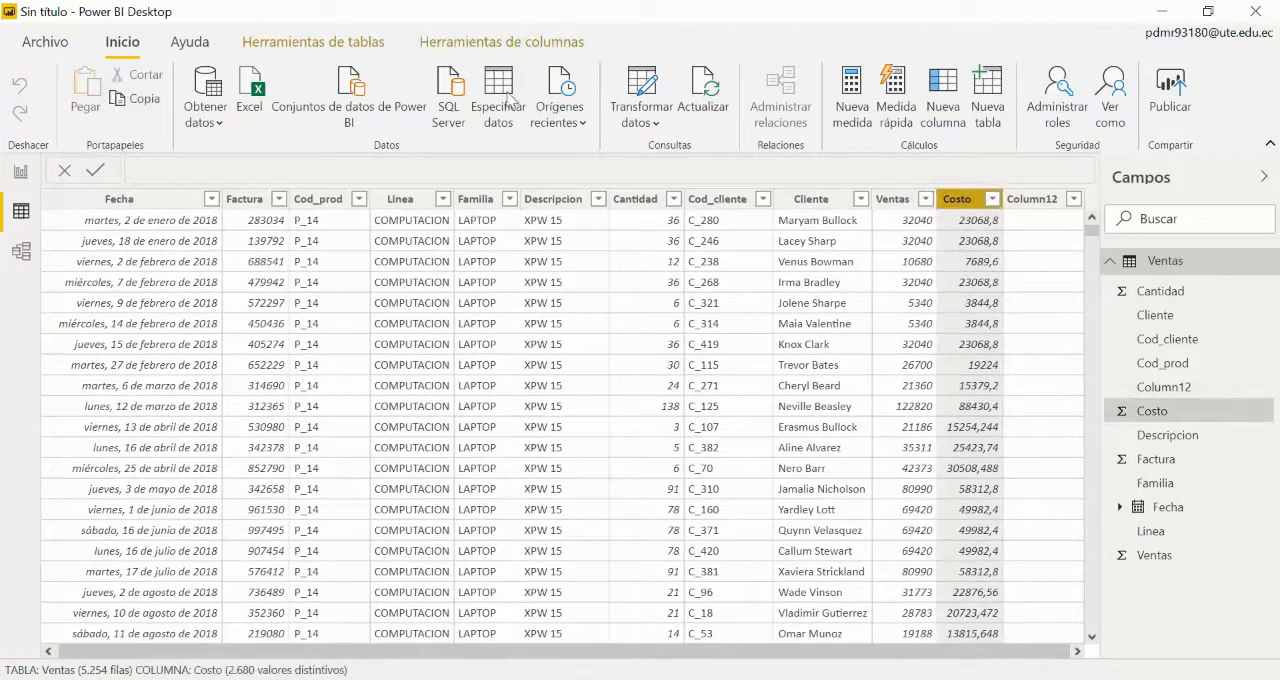
left_click(472, 47)
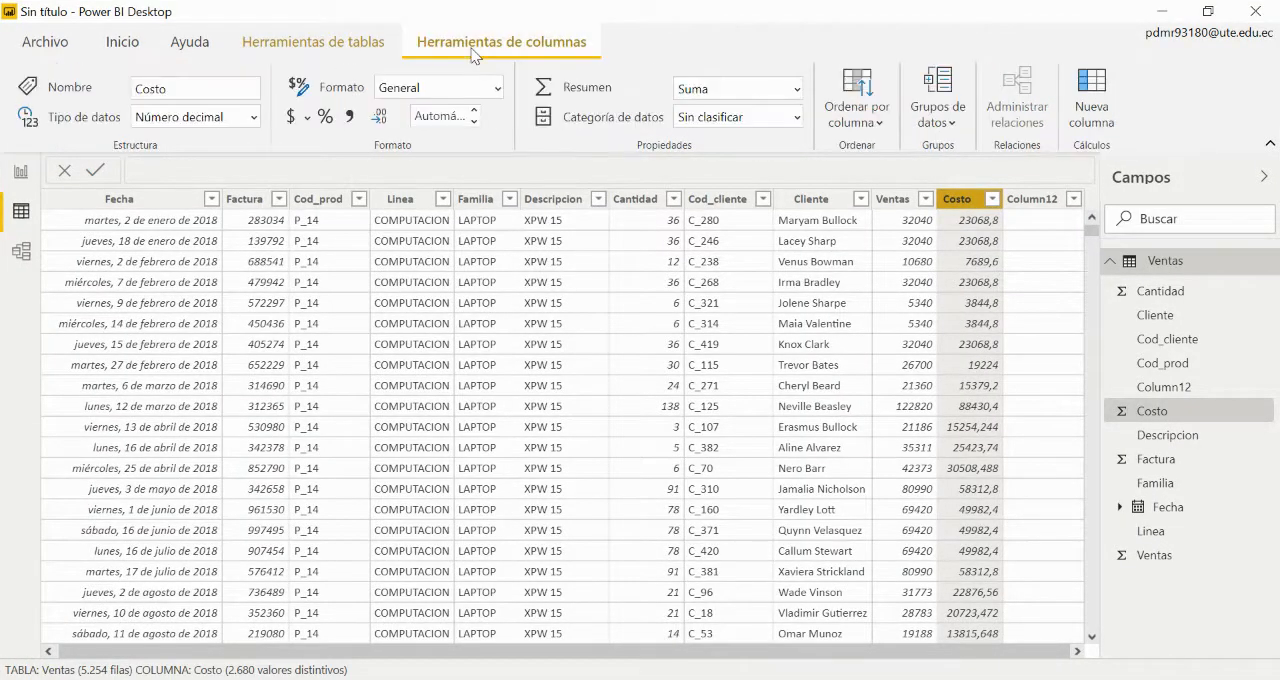
left_click(290, 117)
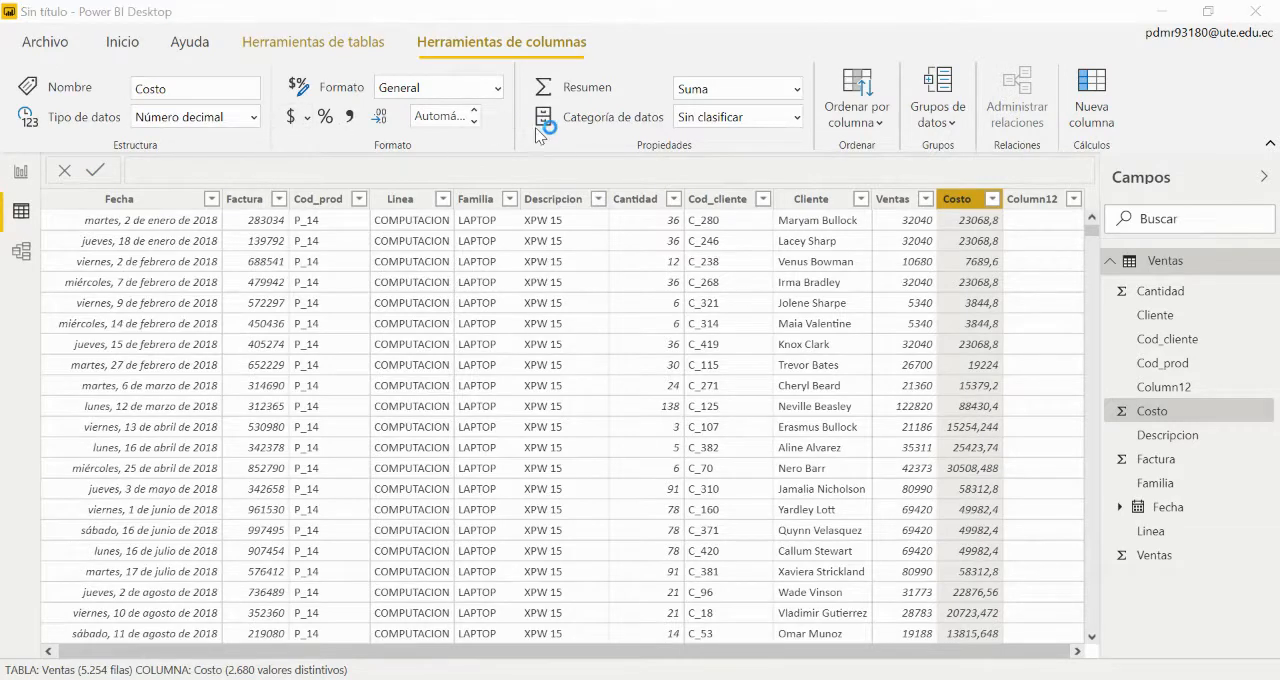
left_click(475, 110)
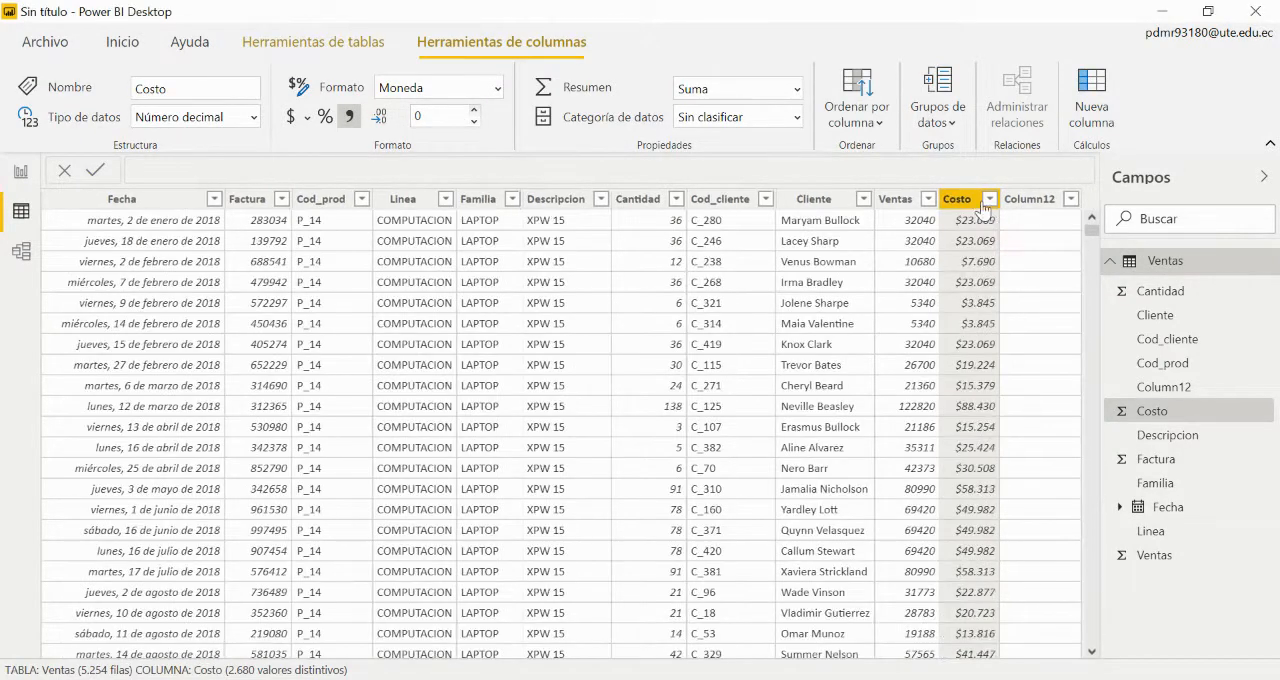
left_click(22, 172)
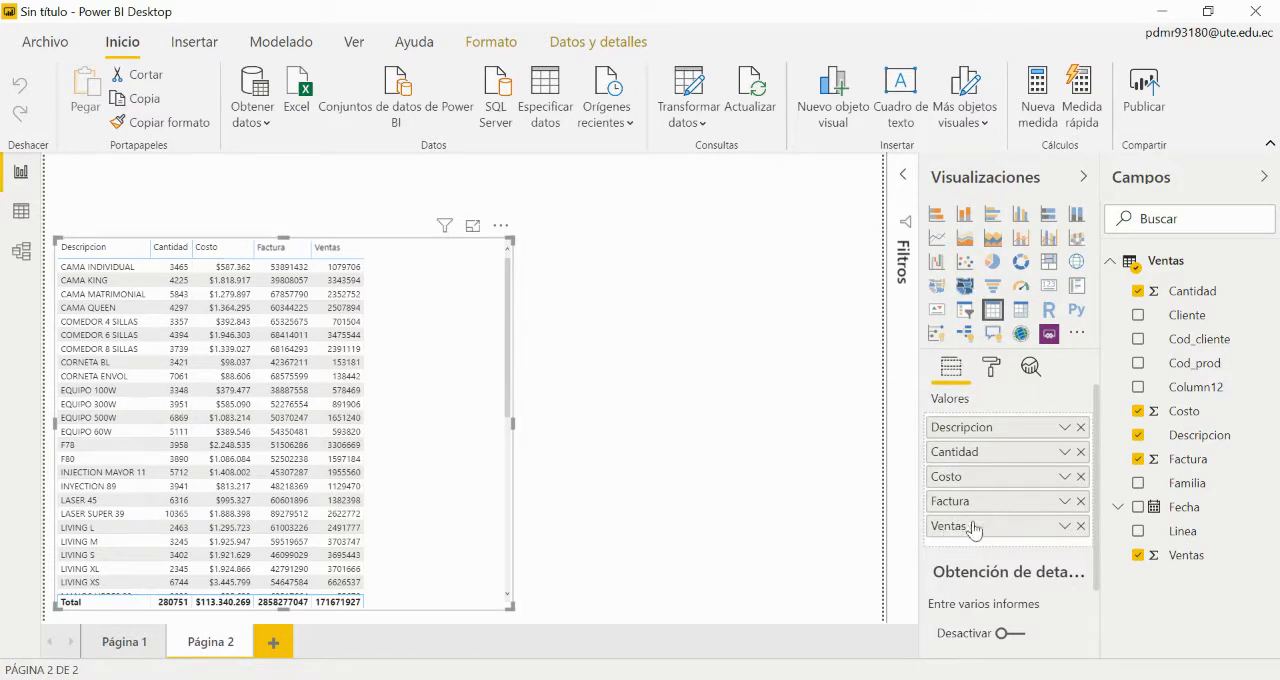
Step: Try the Promedio and Mínimo summarizations on the table's Ventas field, and restore it to Suma
left_click(1064, 527)
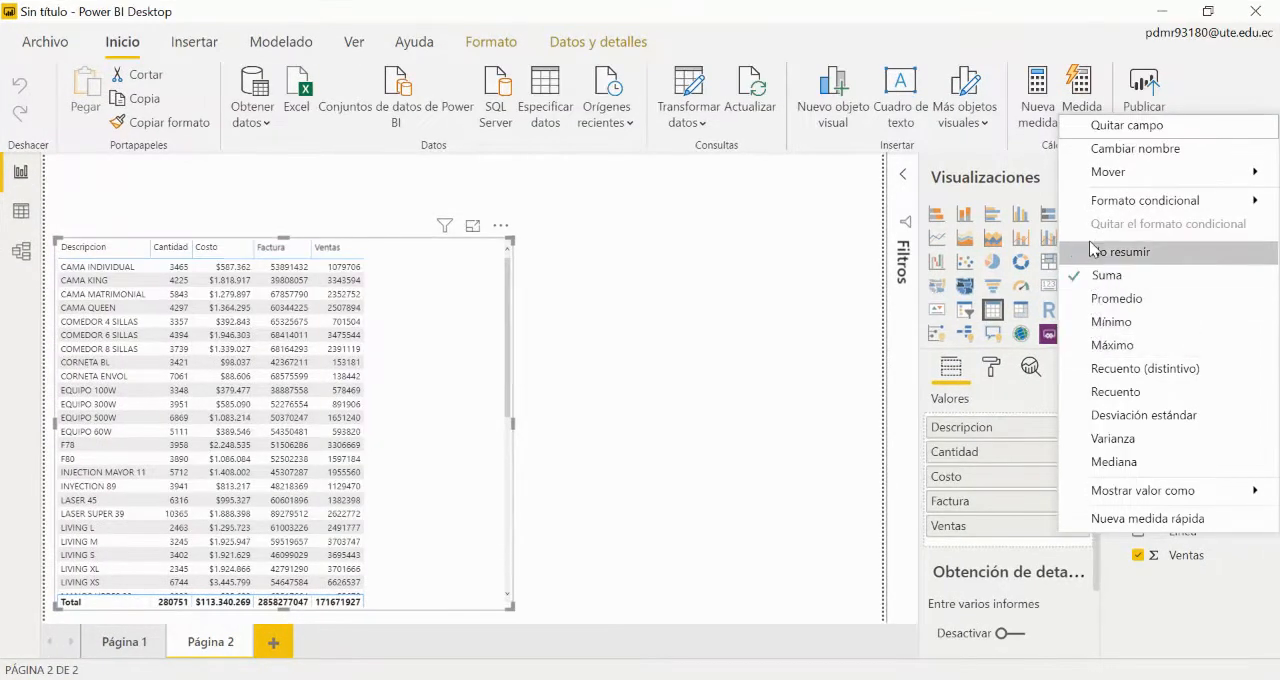
left_click(1080, 300)
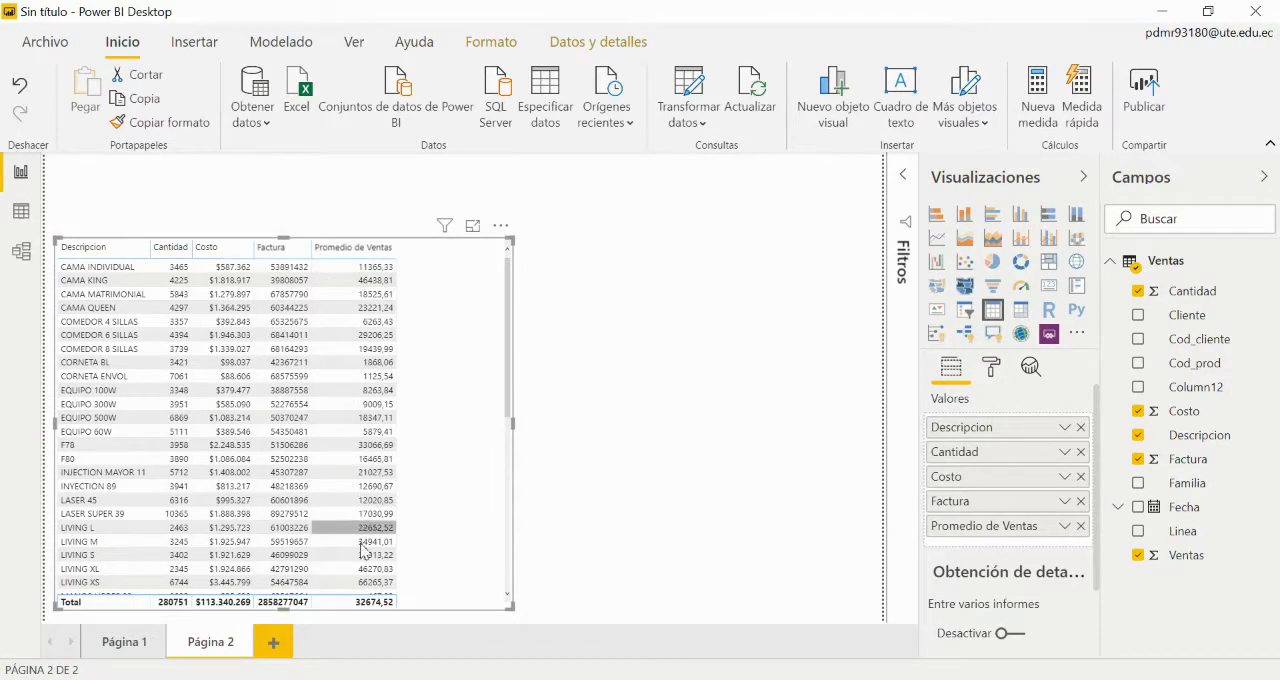
left_click(1065, 527)
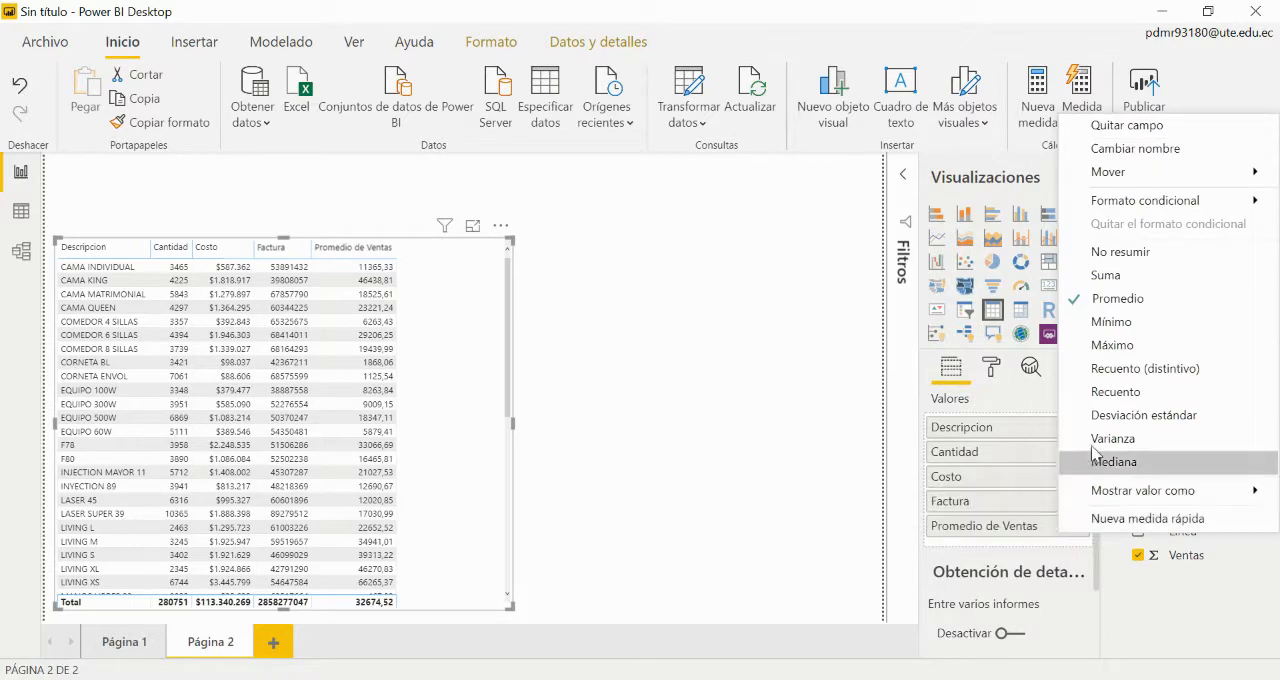
left_click(1110, 321)
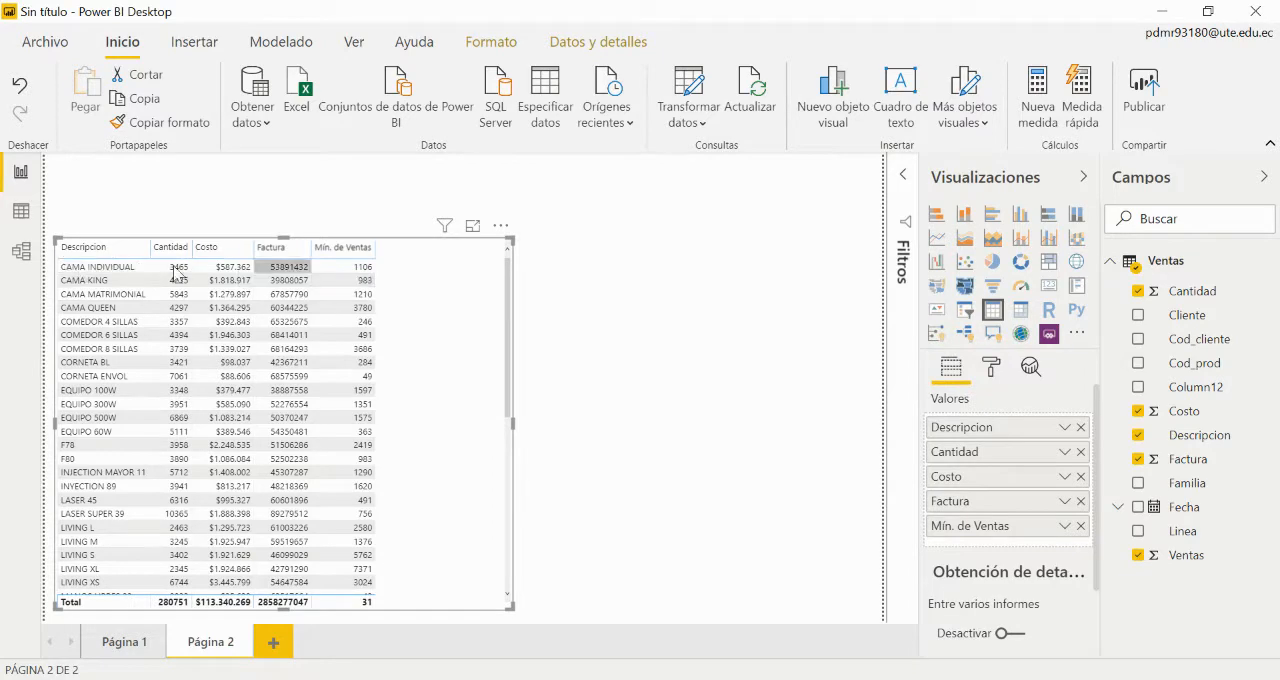
left_click(1065, 528)
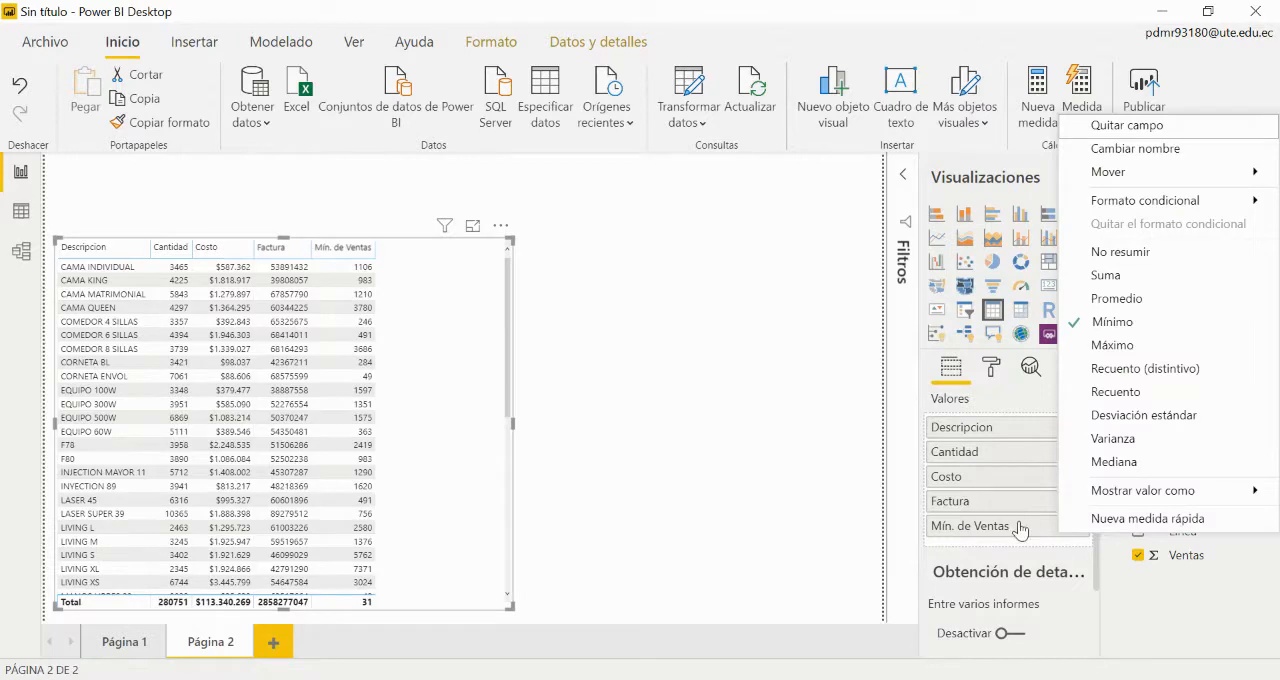
left_click(1078, 280)
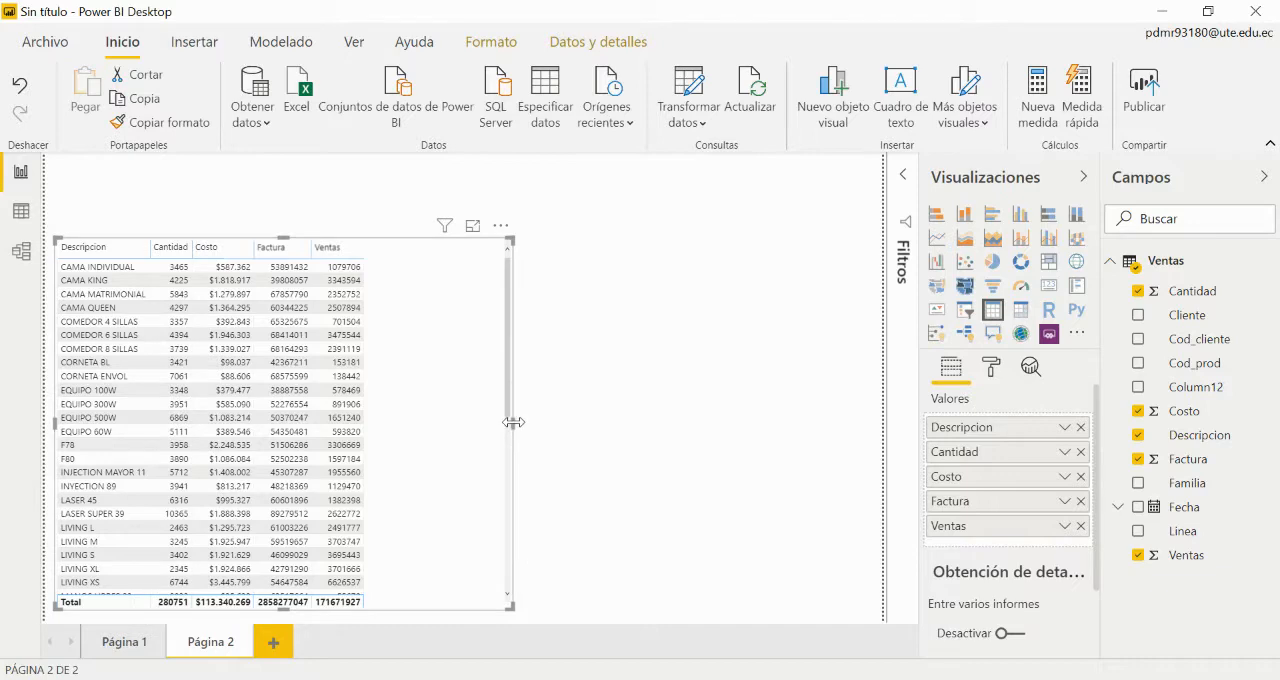
Step: Narrow the table visual so its right edge sits a little beyond the Ventas column
left_click_drag(512, 423, 584, 435)
left_click(592, 437)
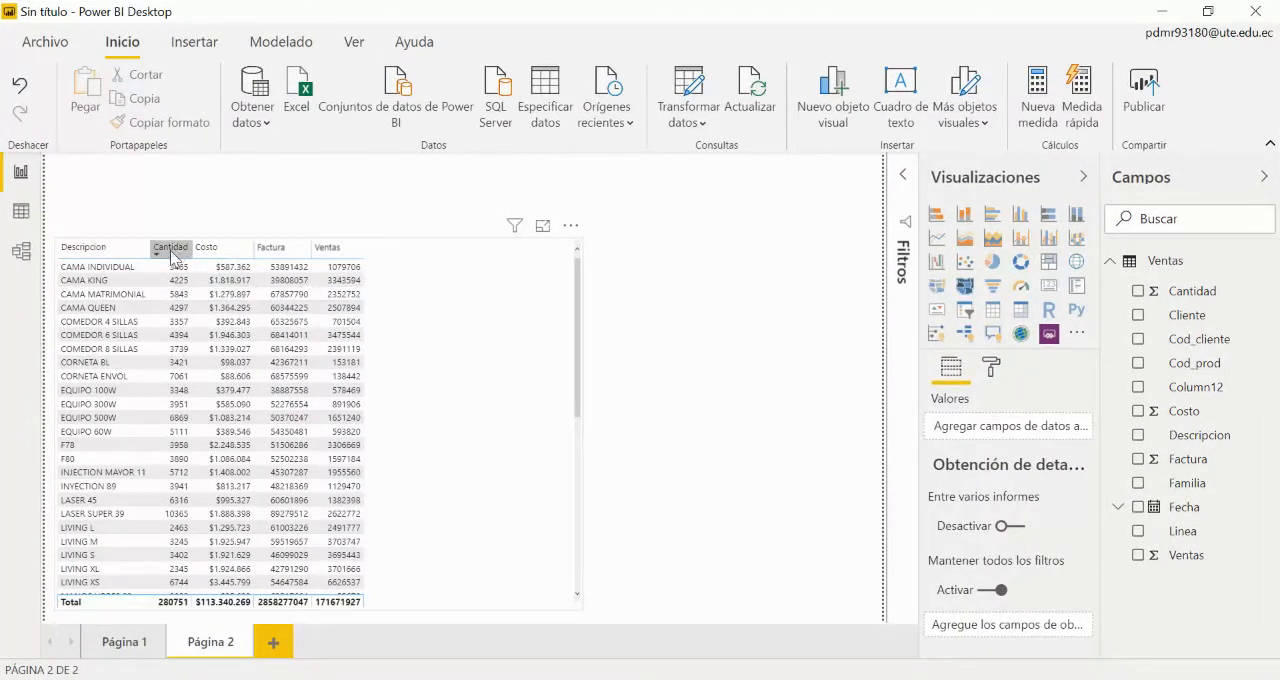
left_click(582, 414)
left_click_drag(581, 423, 472, 428)
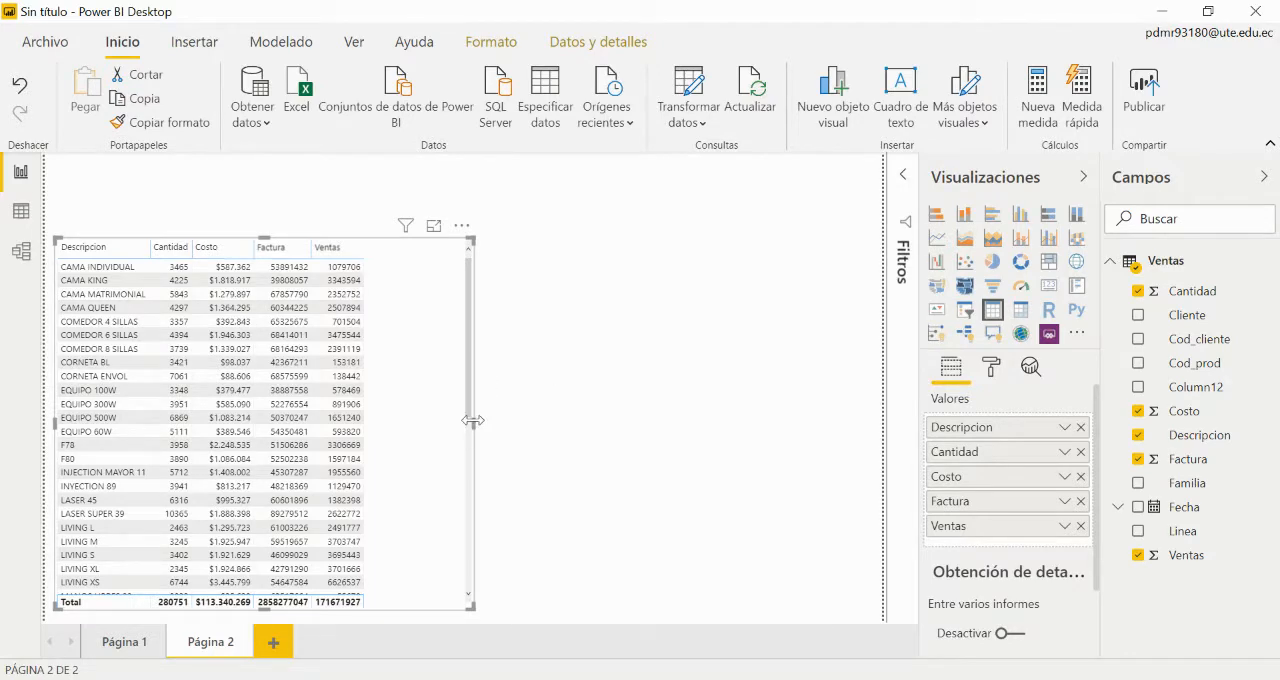
left_click_drag(472, 427, 409, 411)
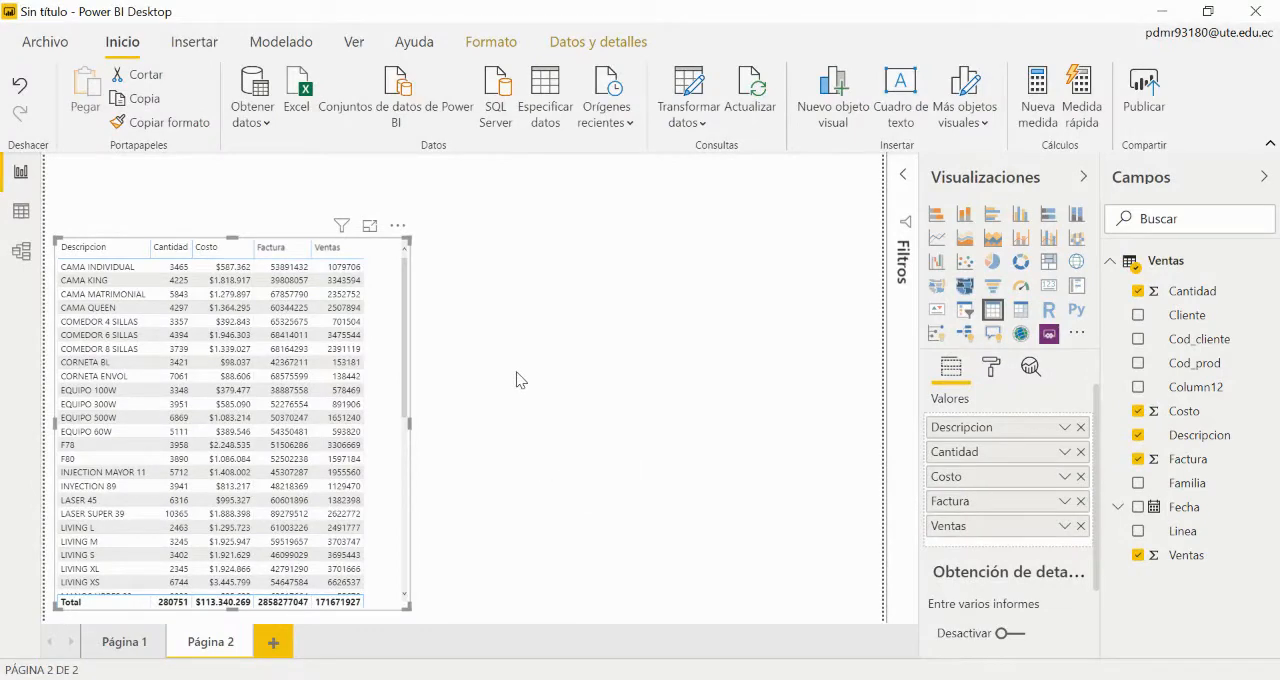
left_click_drag(409, 421, 471, 434)
left_click(771, 426)
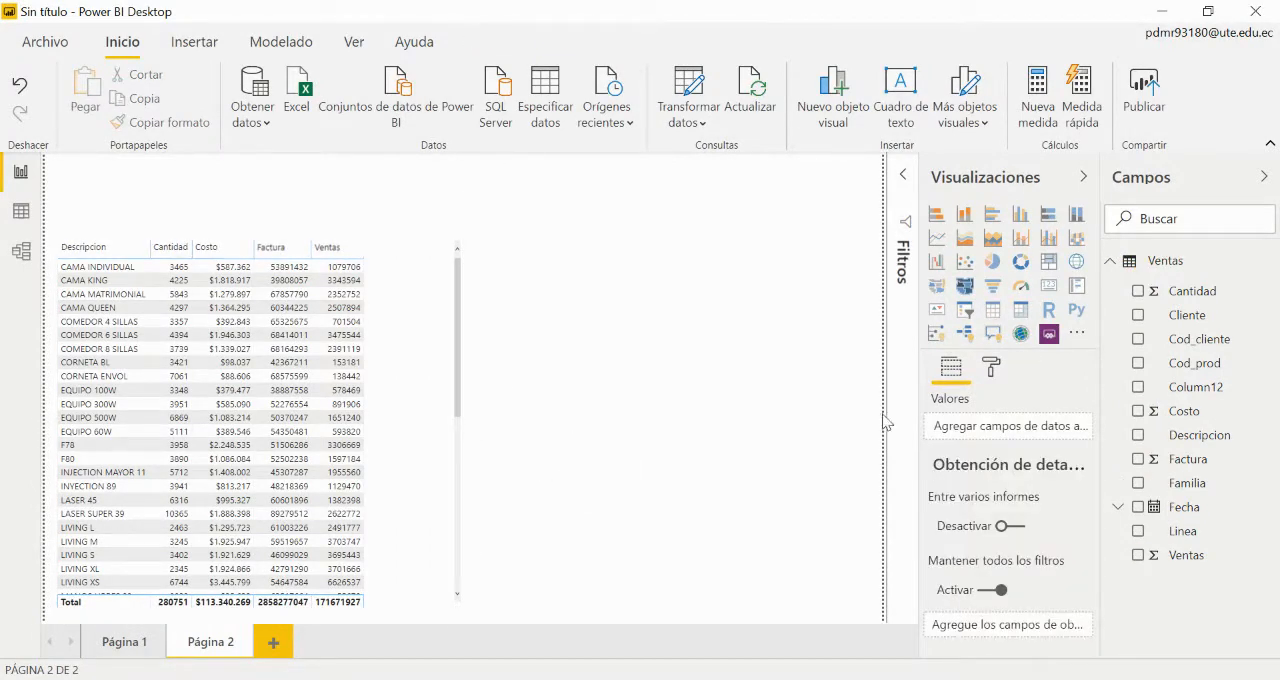
left_click(410, 376)
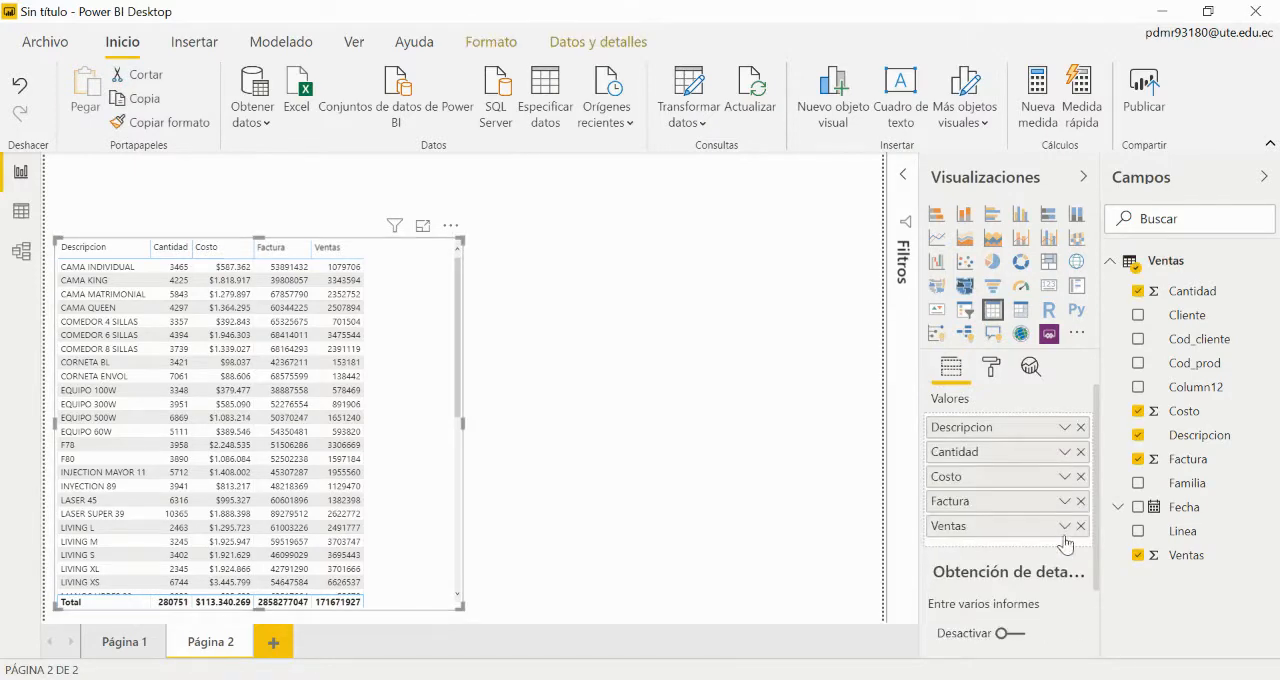
Step: Try the Desviación estándar summarization on the table's Cantidad field, and restore it to Suma
left_click(1064, 453)
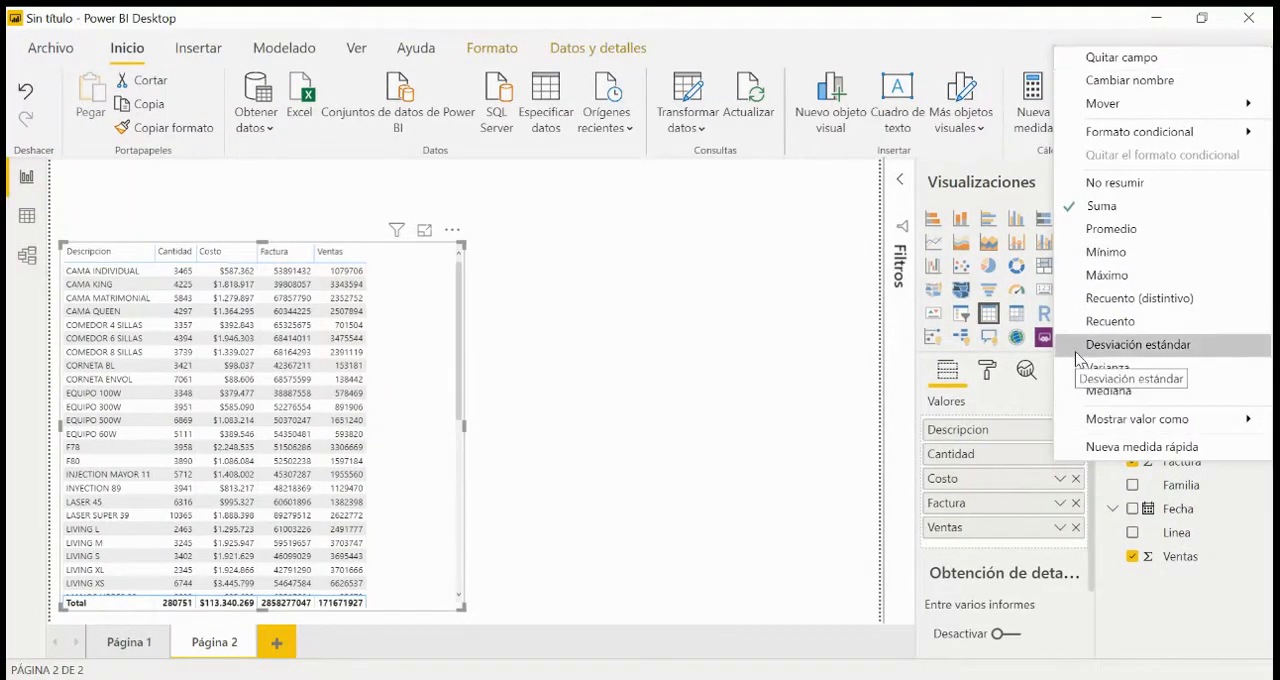
left_click(1076, 346)
left_click(757, 388)
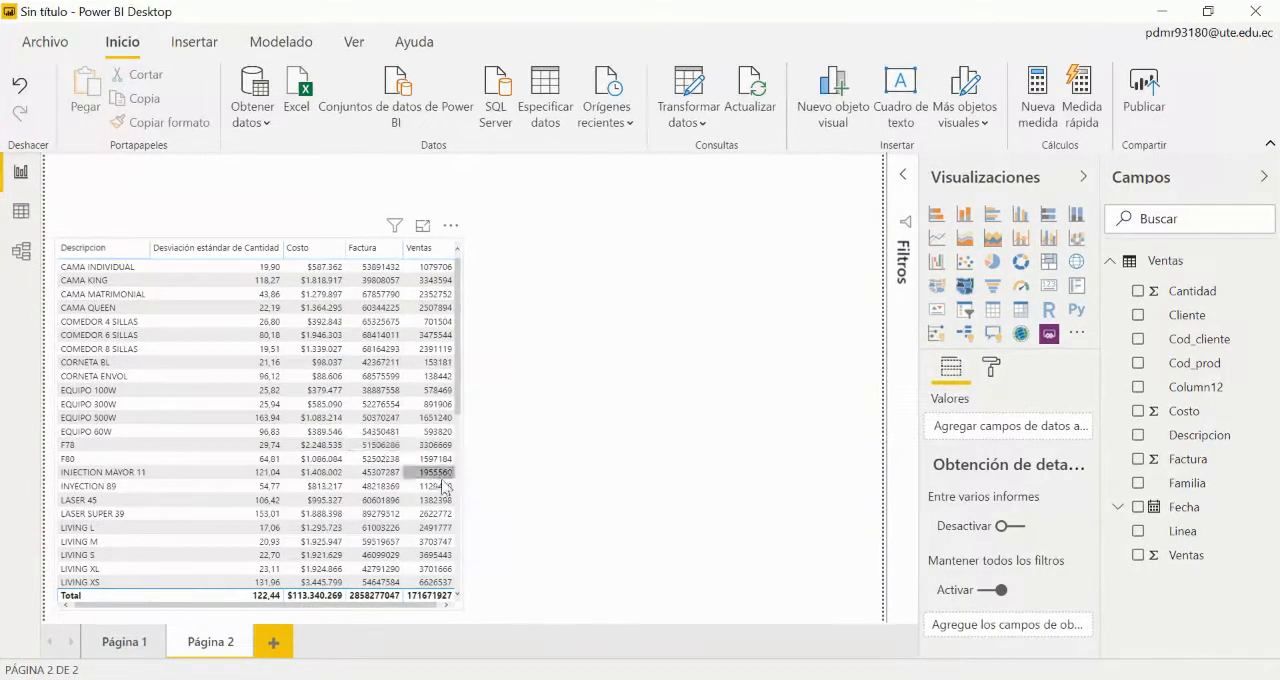
left_click(208, 597)
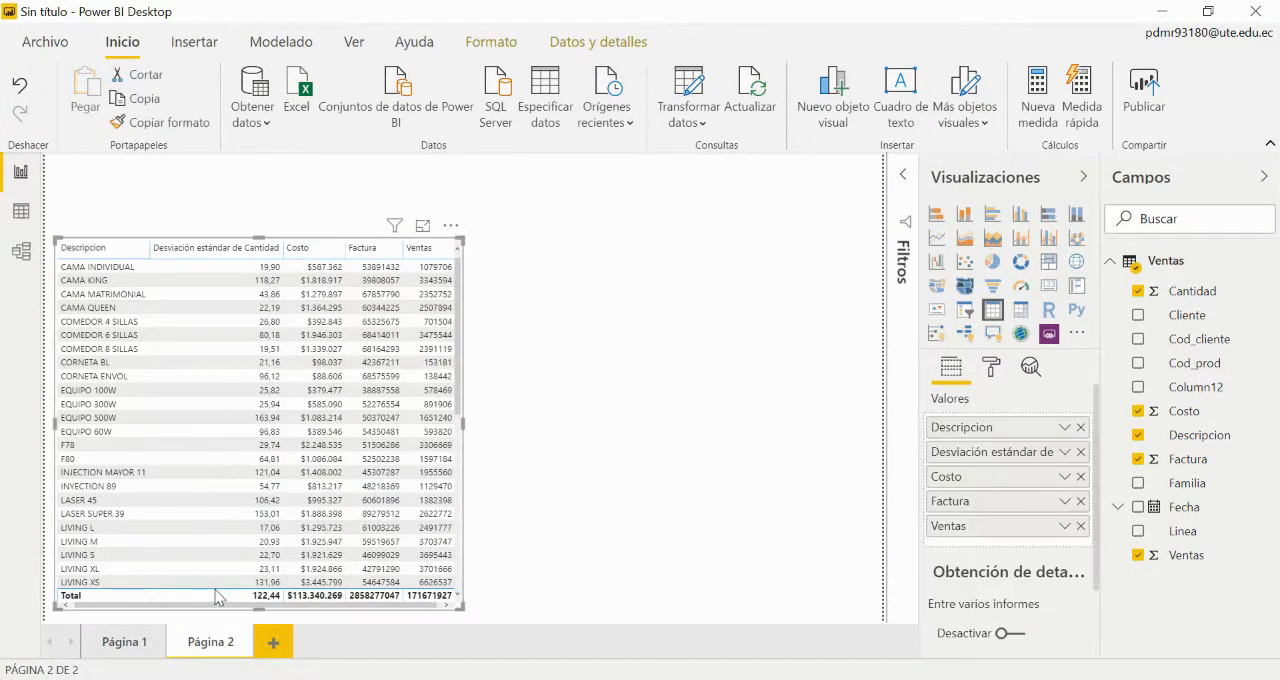
left_click(1063, 453)
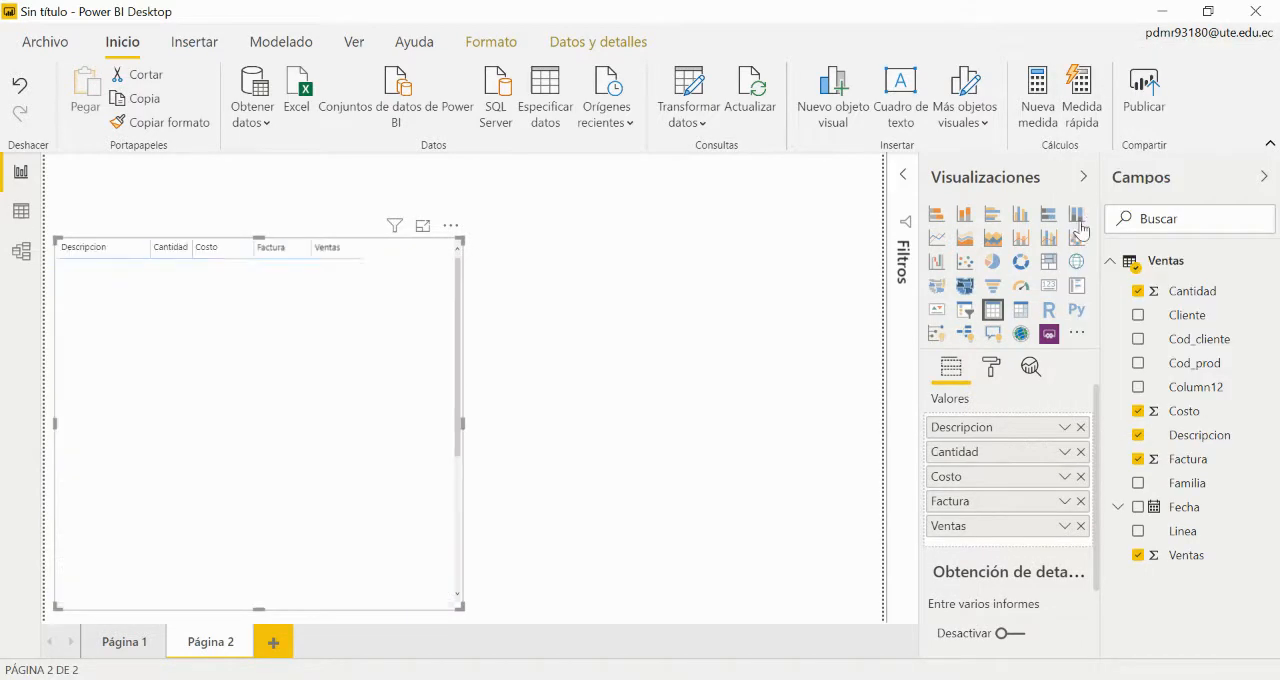
left_click(579, 419)
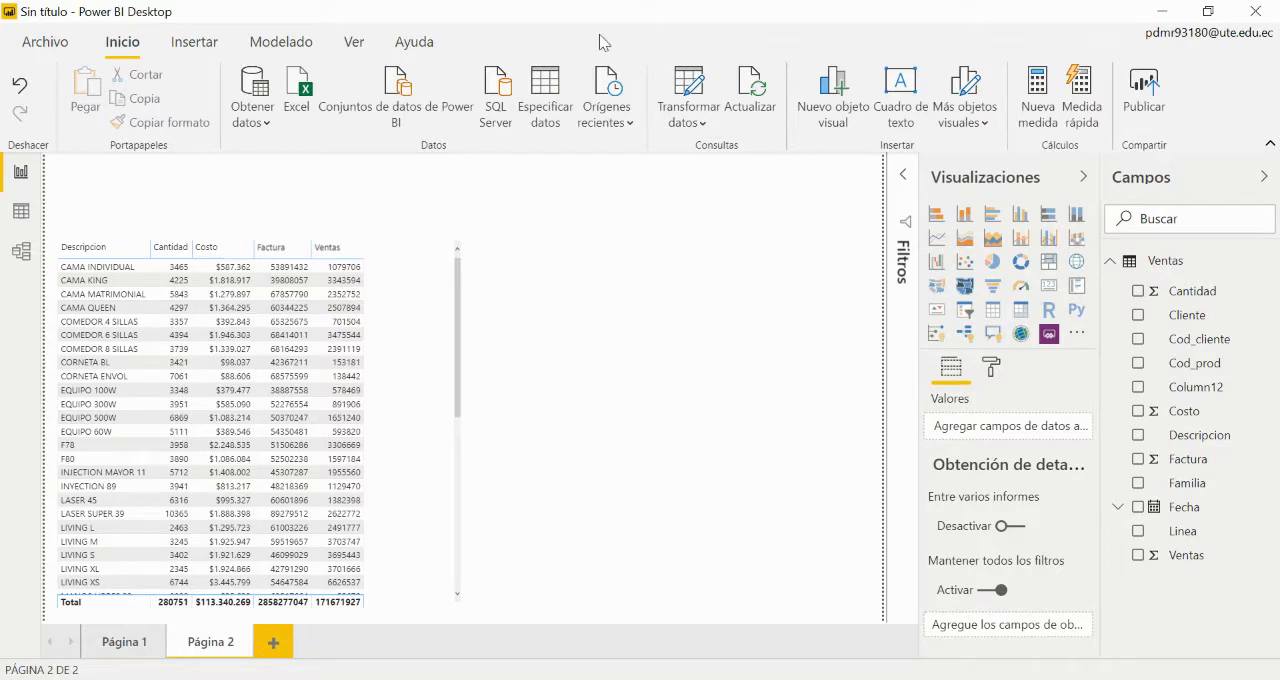
Step: Insert a text box on Página 2 containing the title MEDIDAS IMPLICITAS
left_click(176, 42)
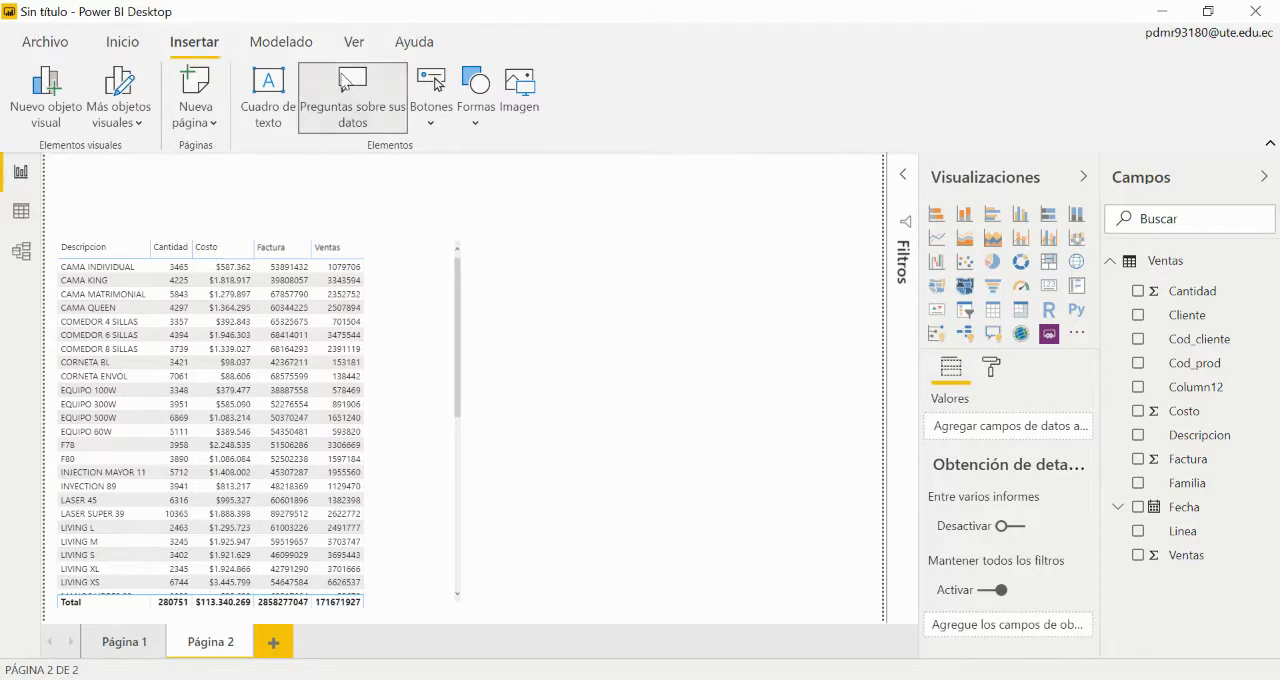
left_click(268, 98)
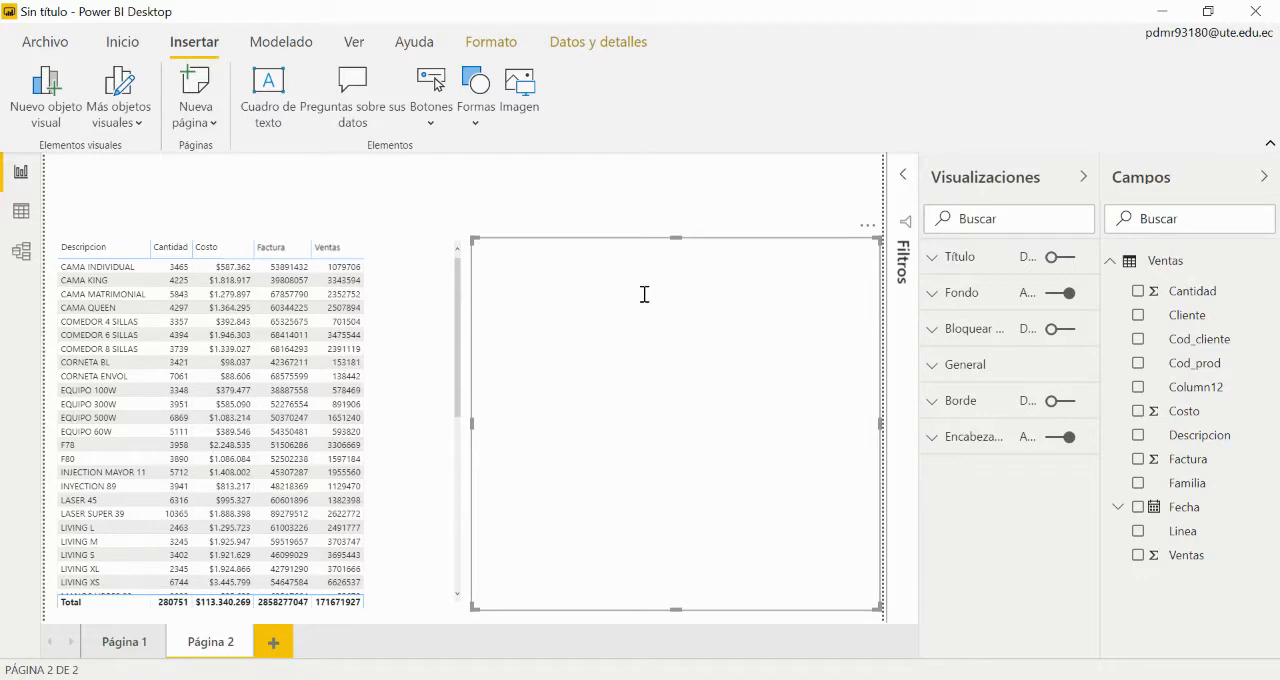
key("Delete")
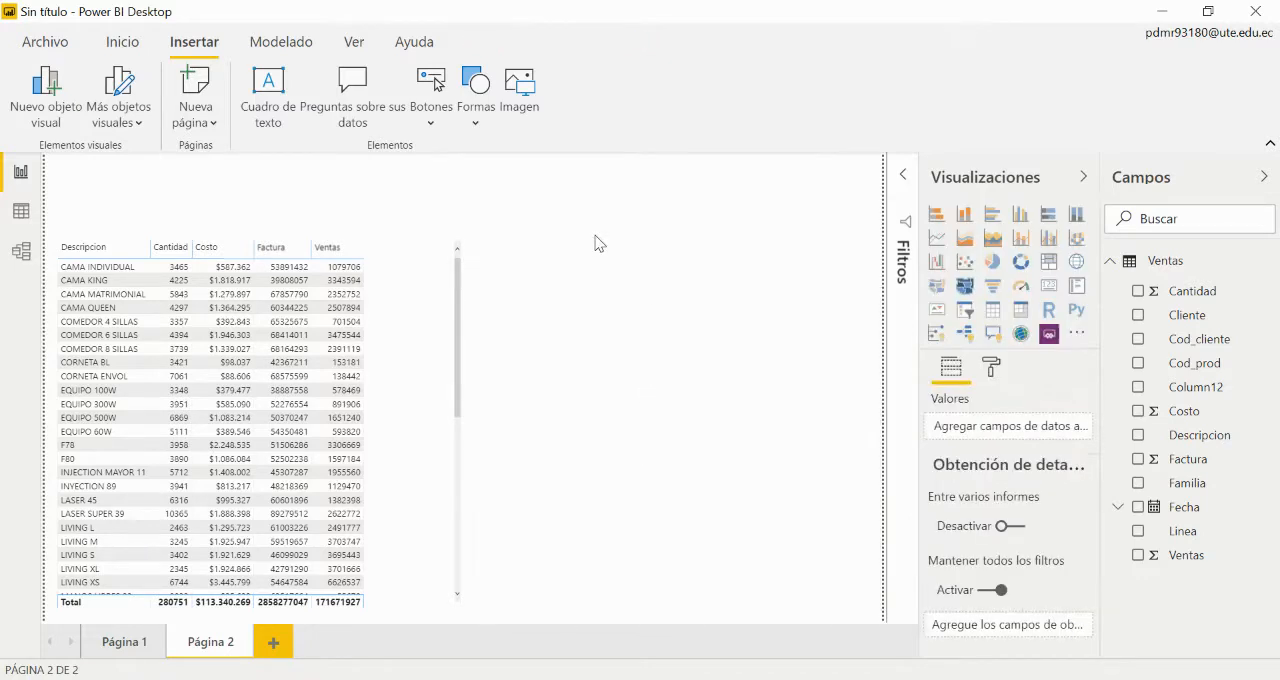
left_click(267, 97)
type("mED")
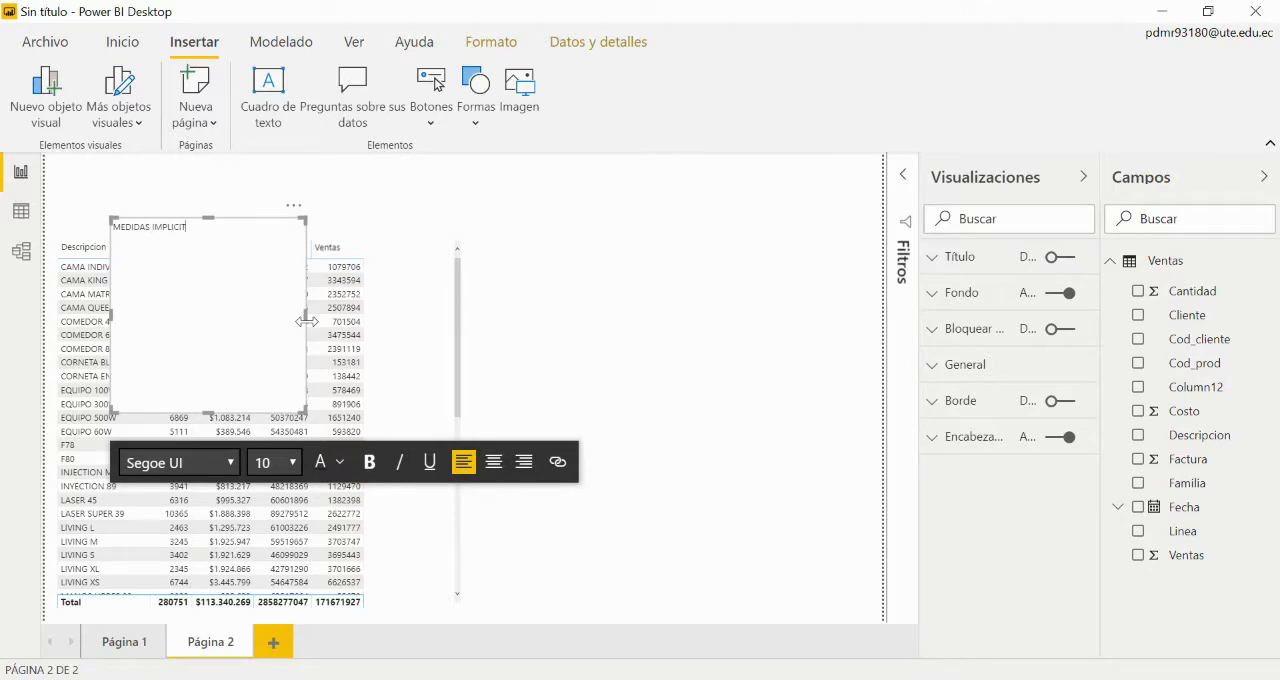
key("BackSpace")
key("BackSpace")
key("BackSpace")
key("BackSpace")
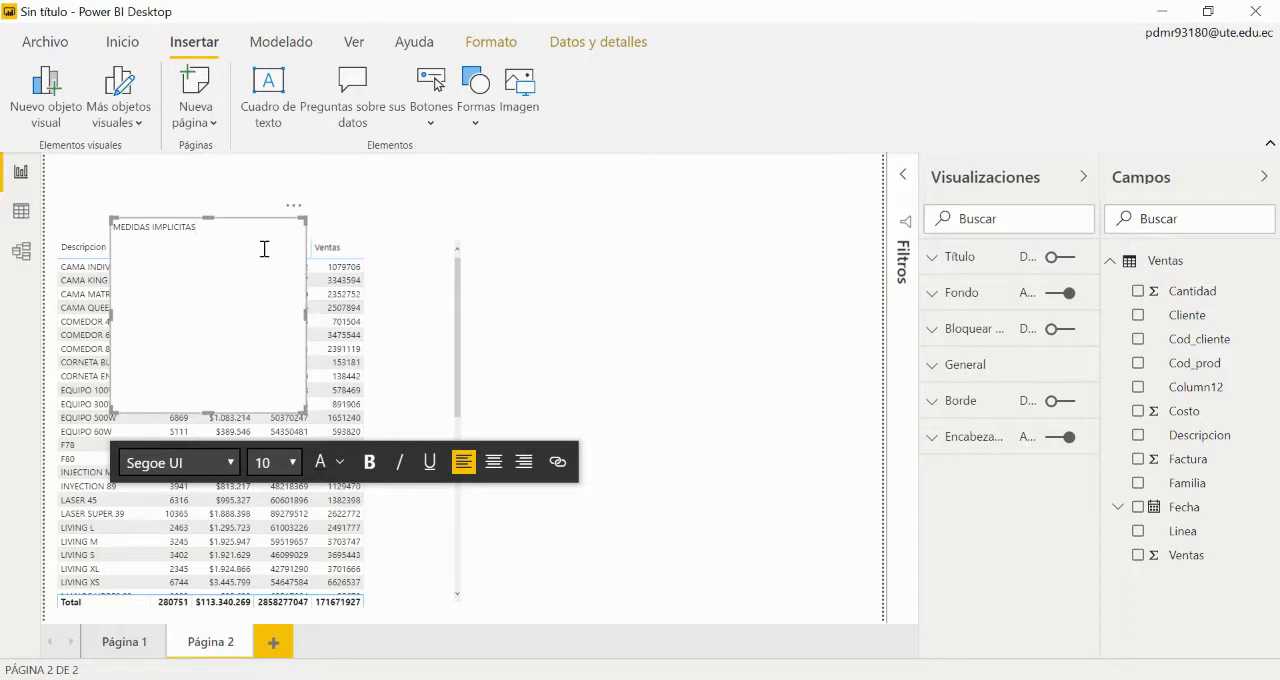
Step: Set the MEDIDAS IMPLICITAS text to font size 20 and fit its box to one line above the table
key("shift+Left")
key("shift+Left")
key("shift+Left")
key("shift+Left")
key("shift+Left")
key("shift+Left")
key("shift+Left")
key("shift+Left")
key("shift+Left")
key("shift+Left")
key("shift+Left")
key("shift+Left")
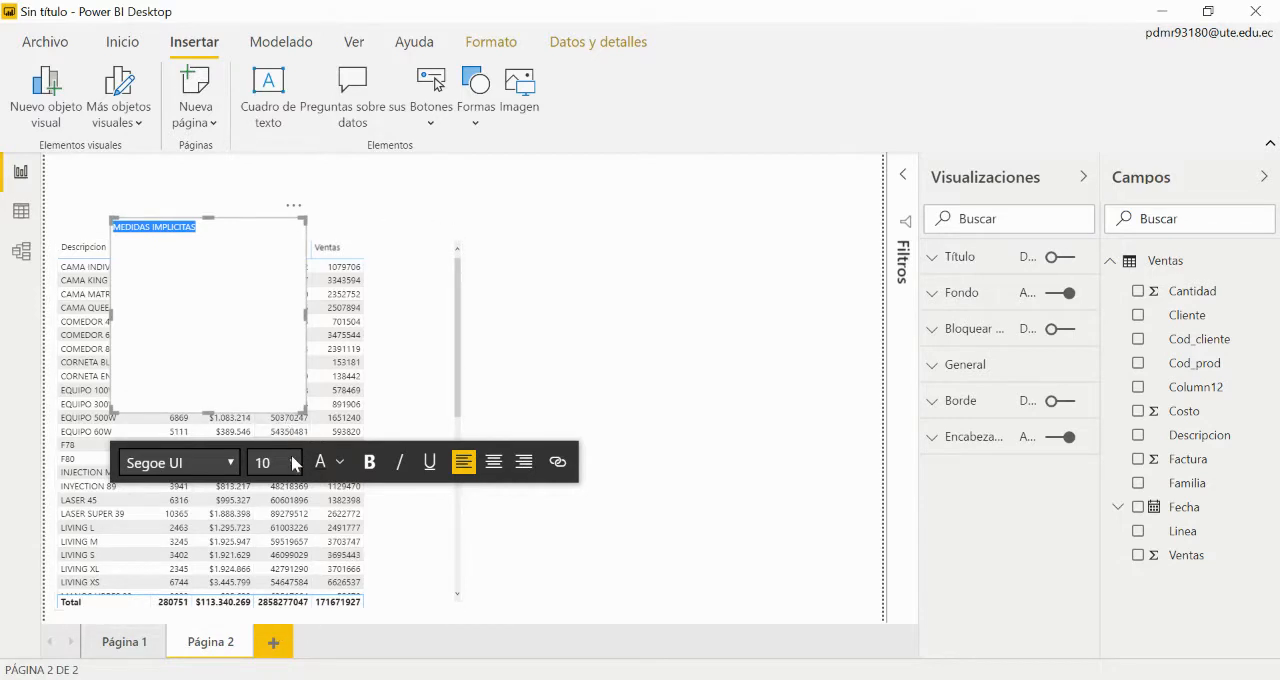
left_click(295, 464)
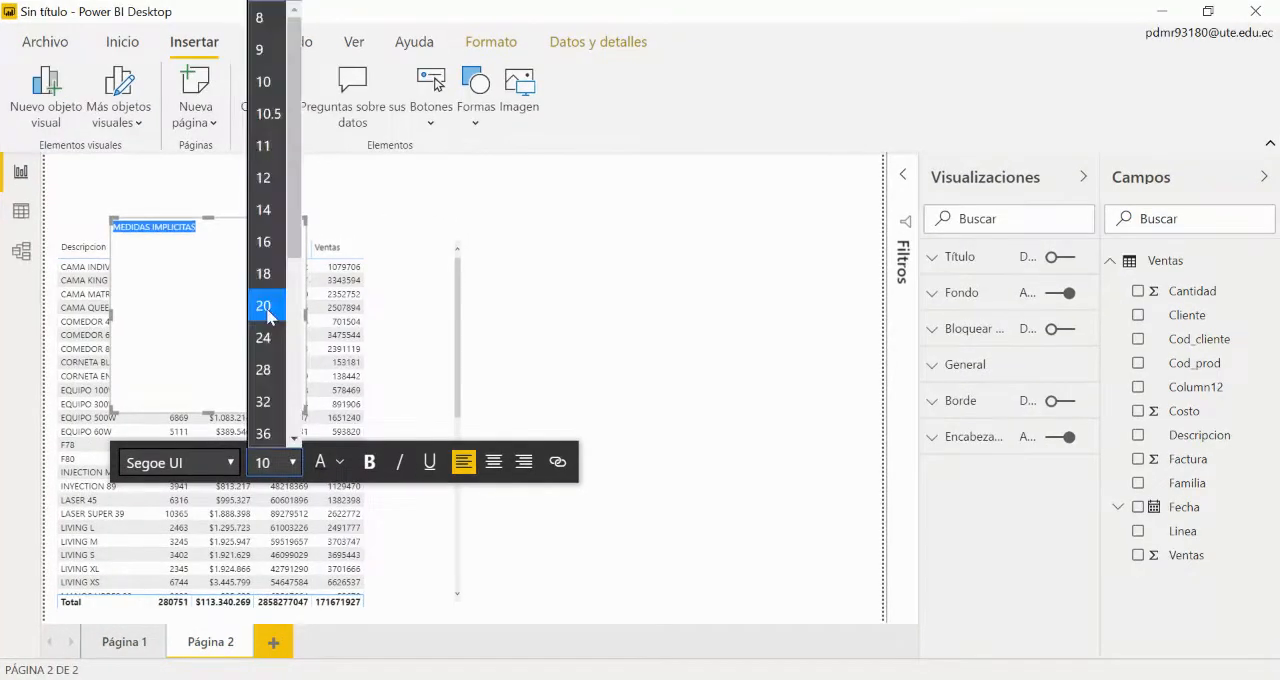
left_click(274, 300)
left_click_drag(211, 408, 211, 258)
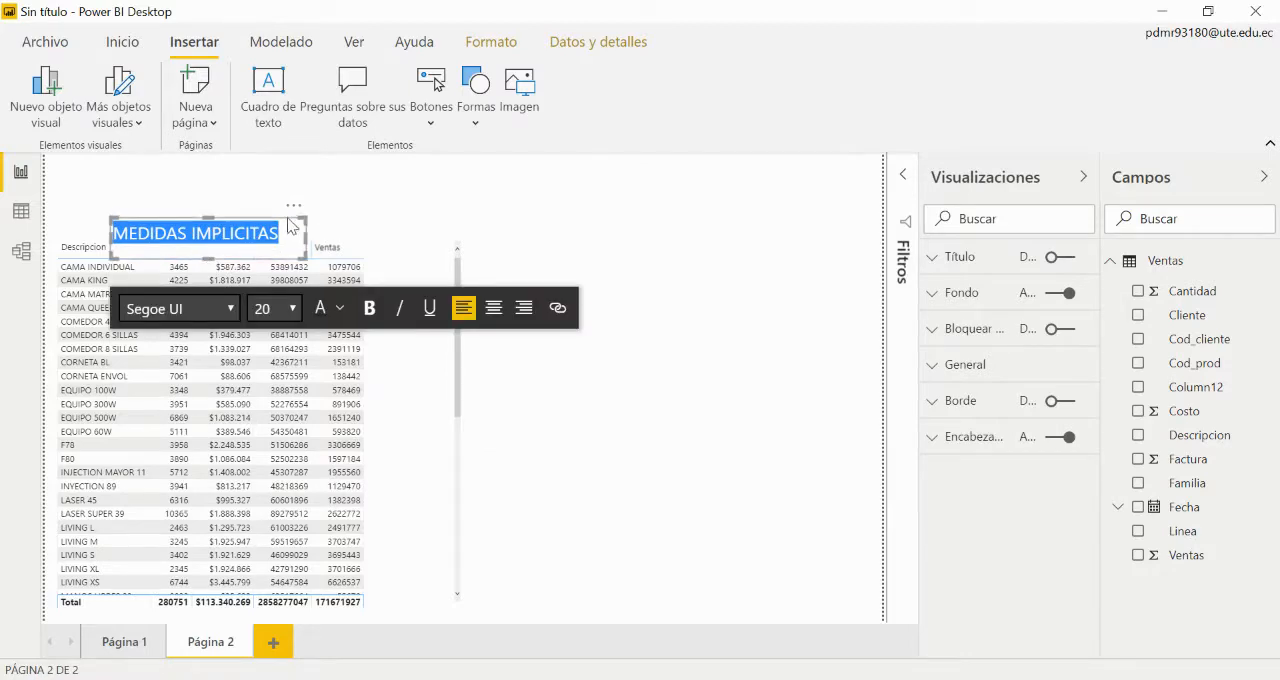
left_click_drag(292, 220, 290, 190)
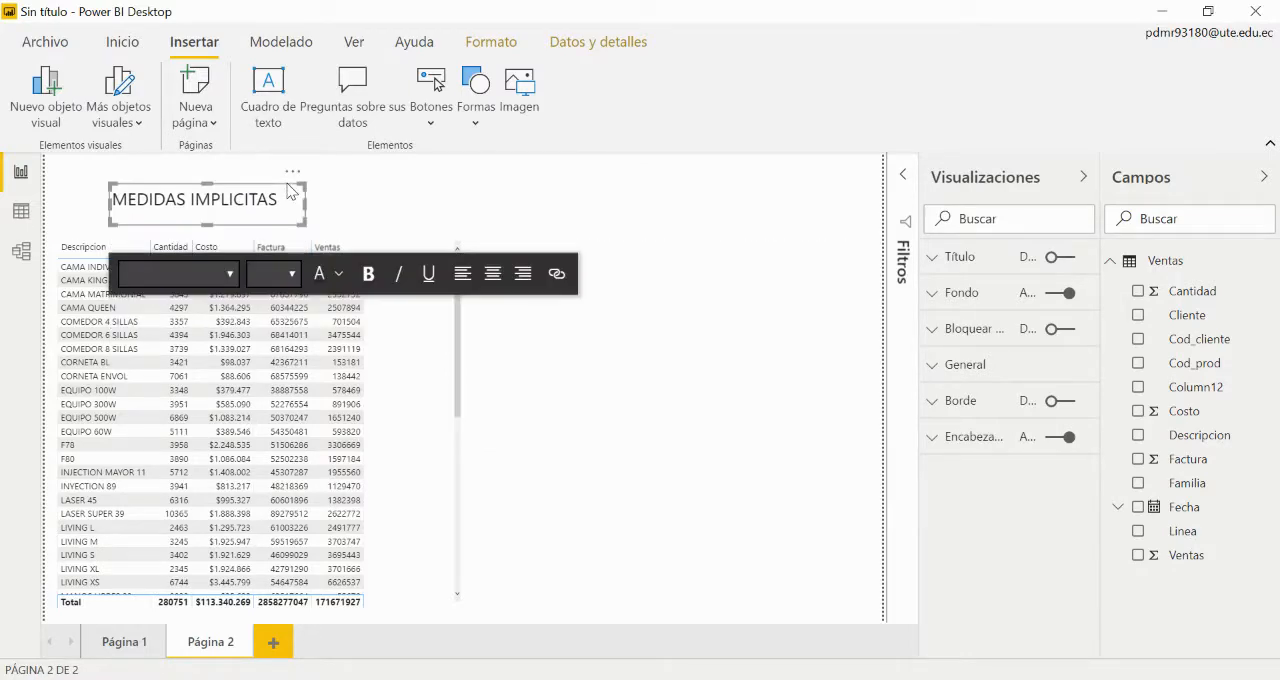
Step: Insert a blank text box beside the sales table, and narrow the table so its right edge ends just past the Ventas column
left_click(268, 92)
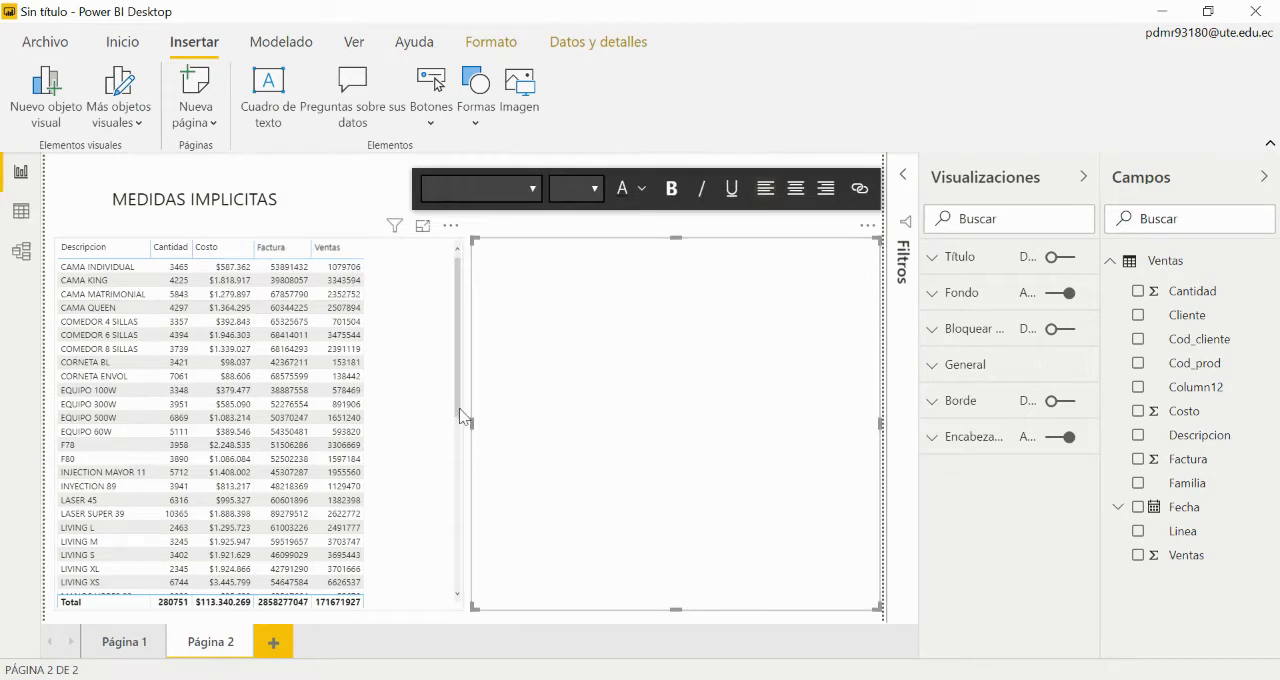
left_click(450, 386)
left_click_drag(462, 418, 398, 414)
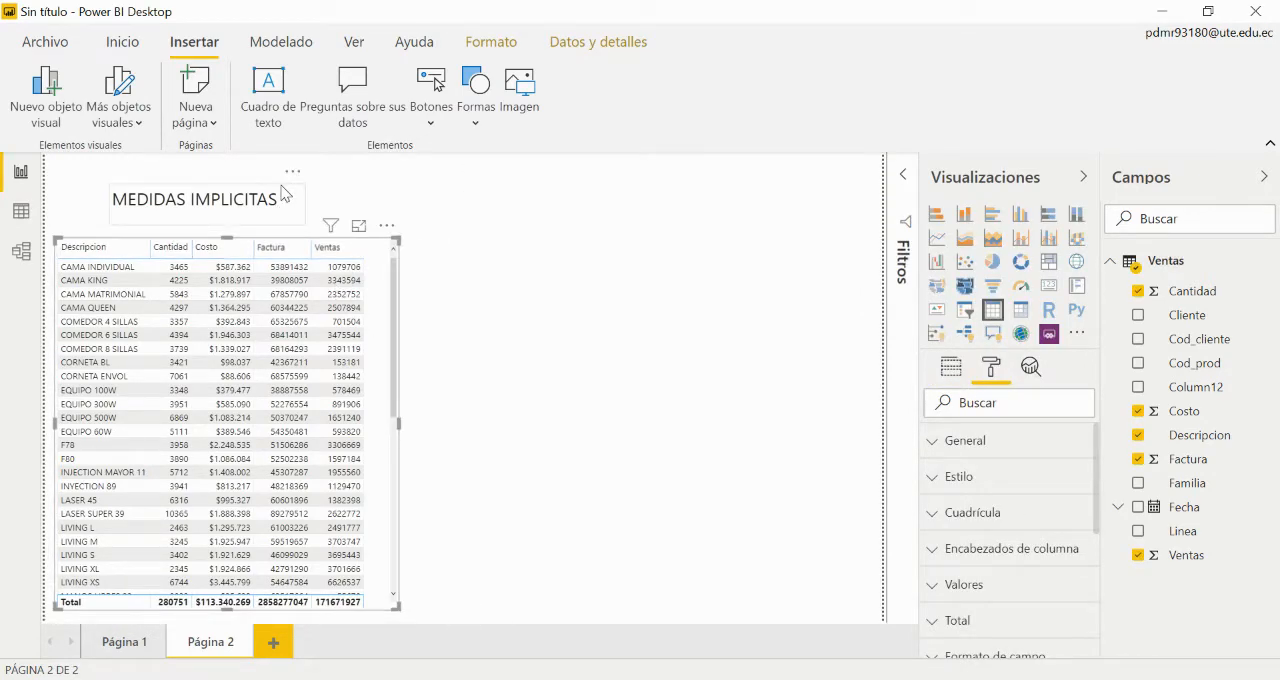
Step: Duplicate the MEDIDAS IMPLICITAS text box and place the copy at the same height over the empty half of the page
left_click(284, 194)
left_click(285, 195)
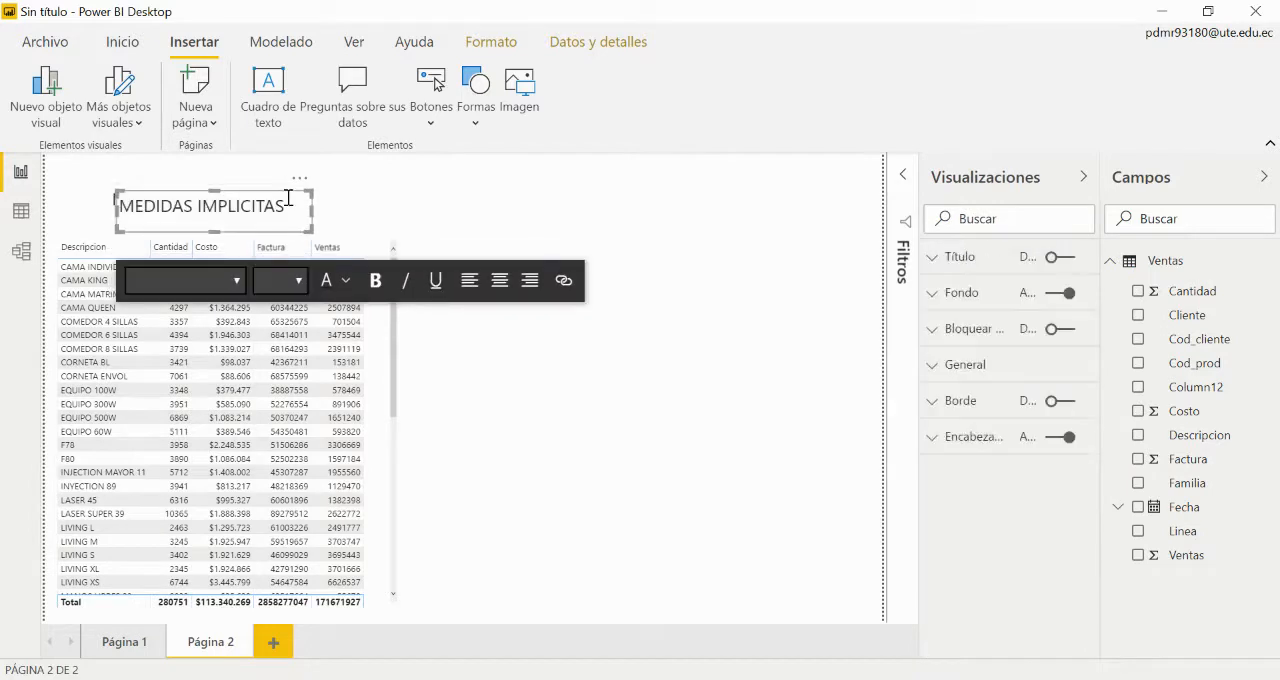
left_click_drag(288, 197, 729, 196)
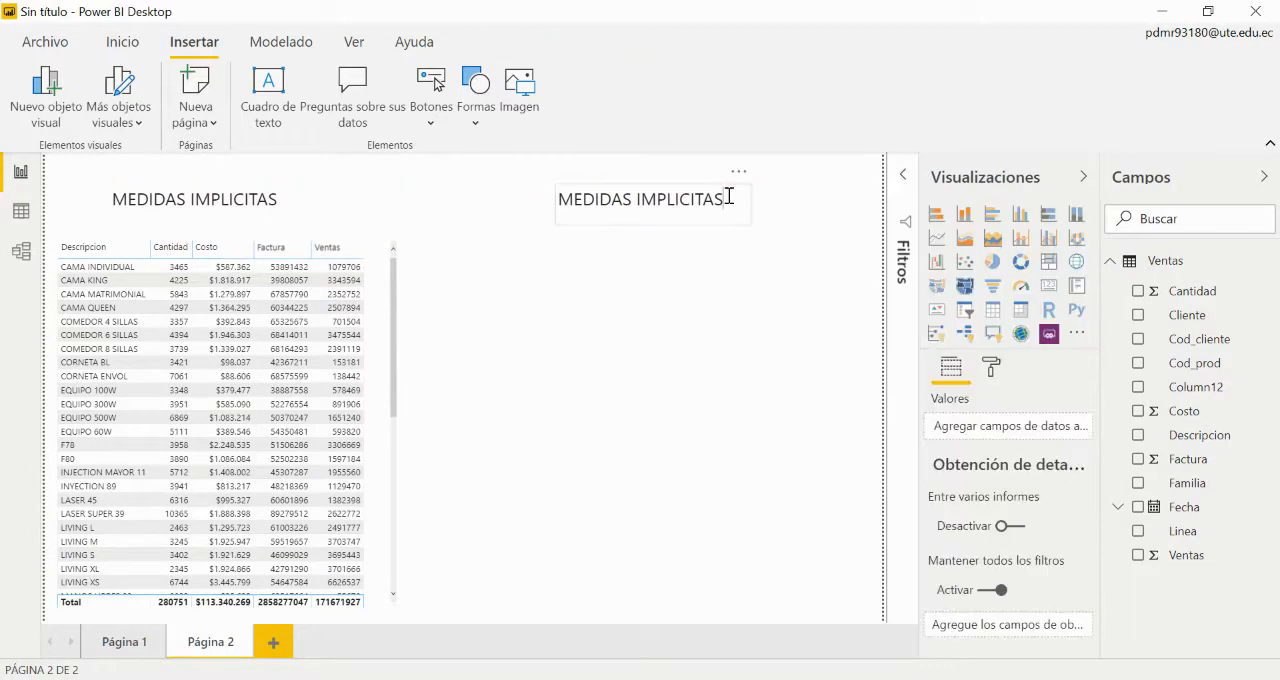
Step: Change the duplicated title's text to MEDIDAS EXPLICITAS
left_click(729, 196)
key("BackSpace")
key("BackSpace")
key("BackSpace")
key("BackSpace")
key("BackSpace")
key("BackSpace")
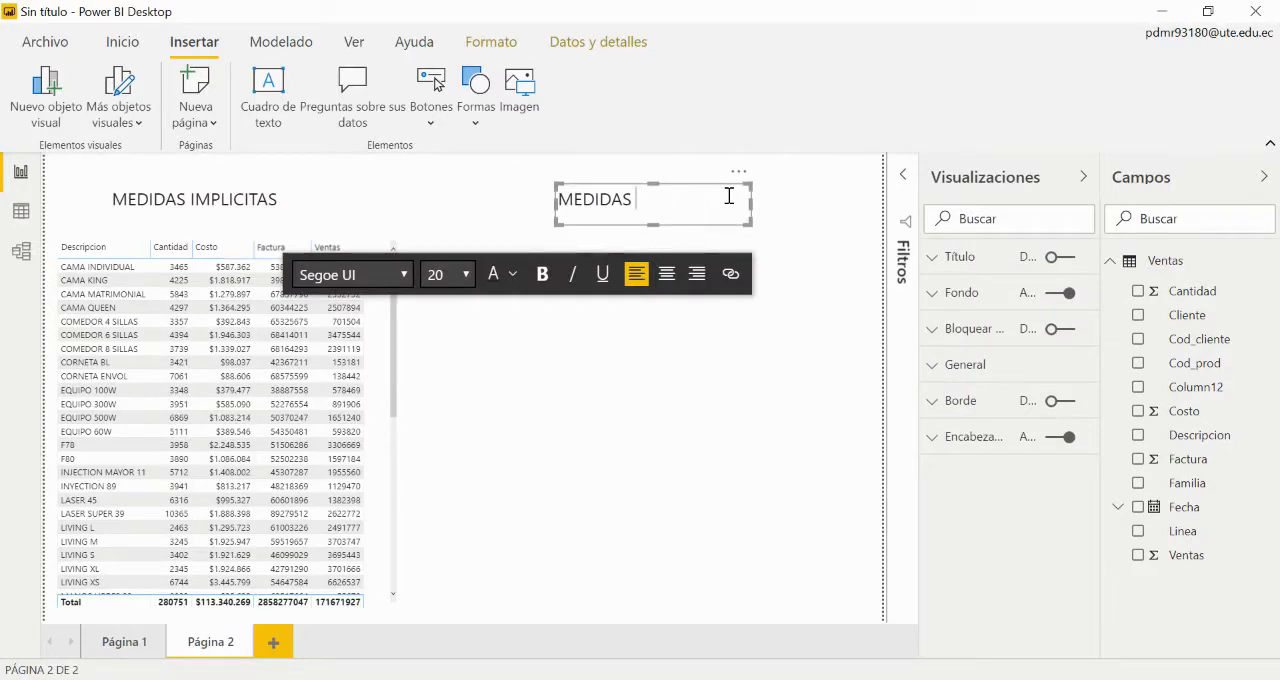
type("eXPOL")
type("e")
type("EXPL")
type("ICI")
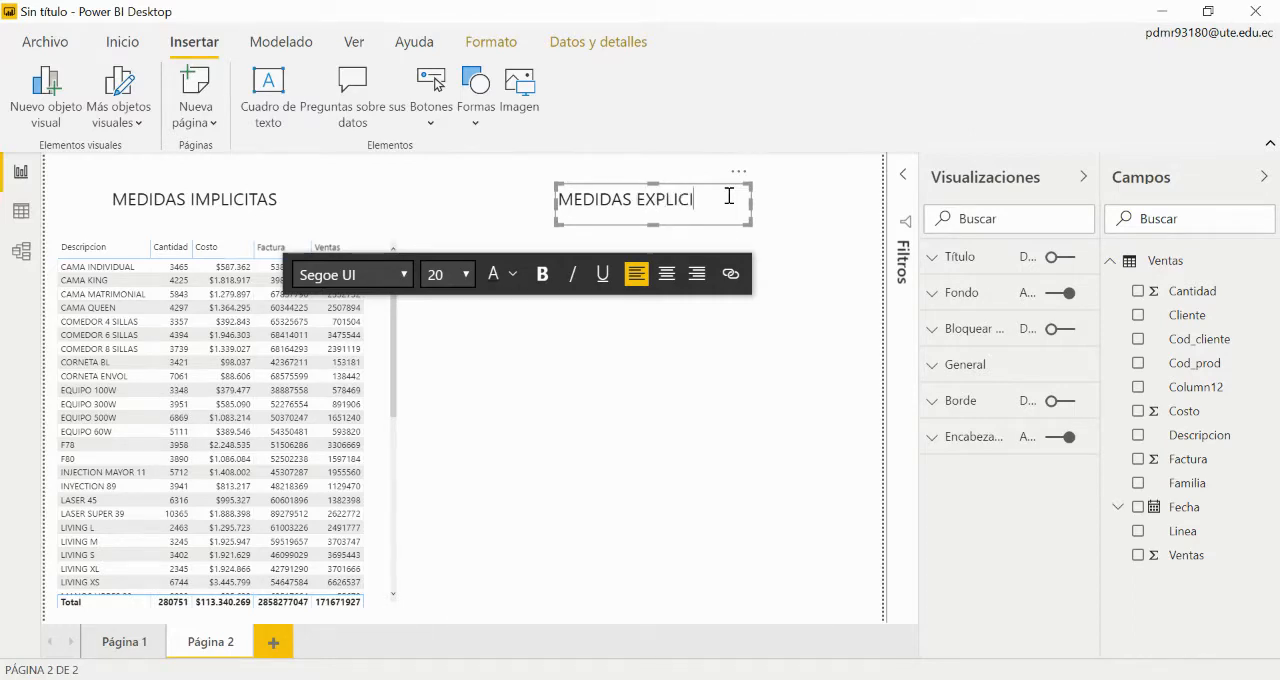
type("TAS")
left_click(690, 383)
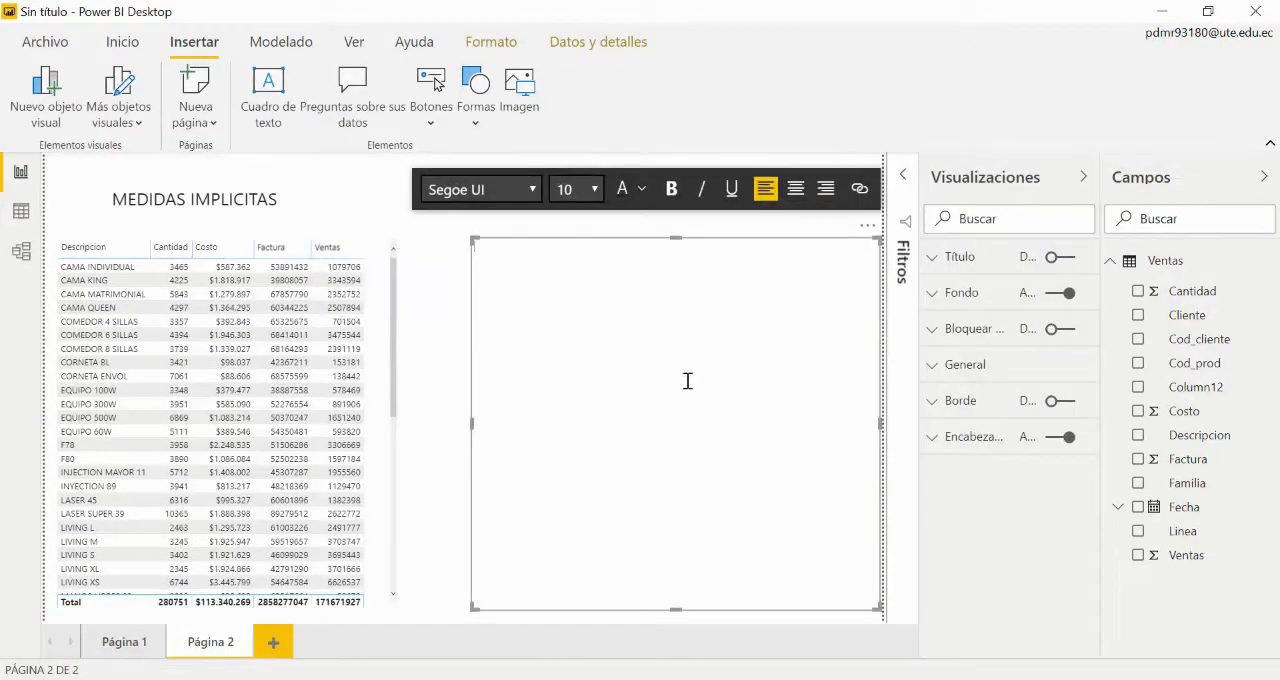
Step: Duplicate the sales table and place the copy under the MEDIDAS EXPLICITAS title
left_click(396, 458)
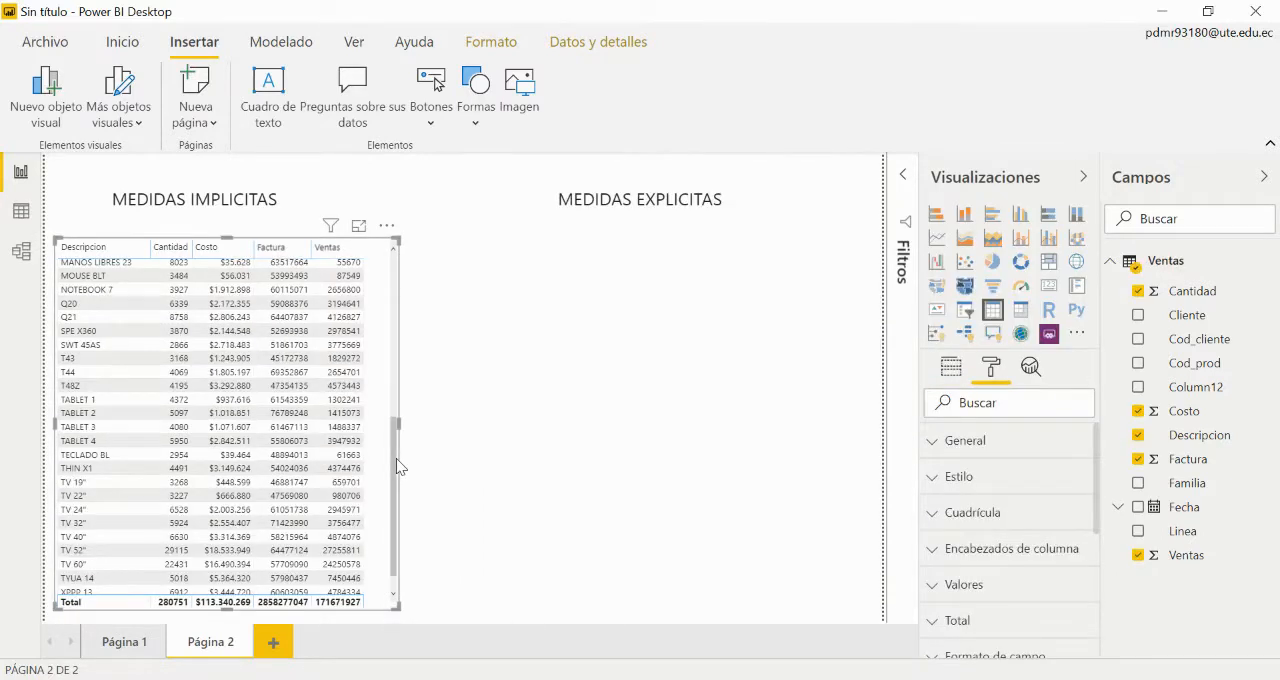
left_click(434, 423)
left_click(385, 373)
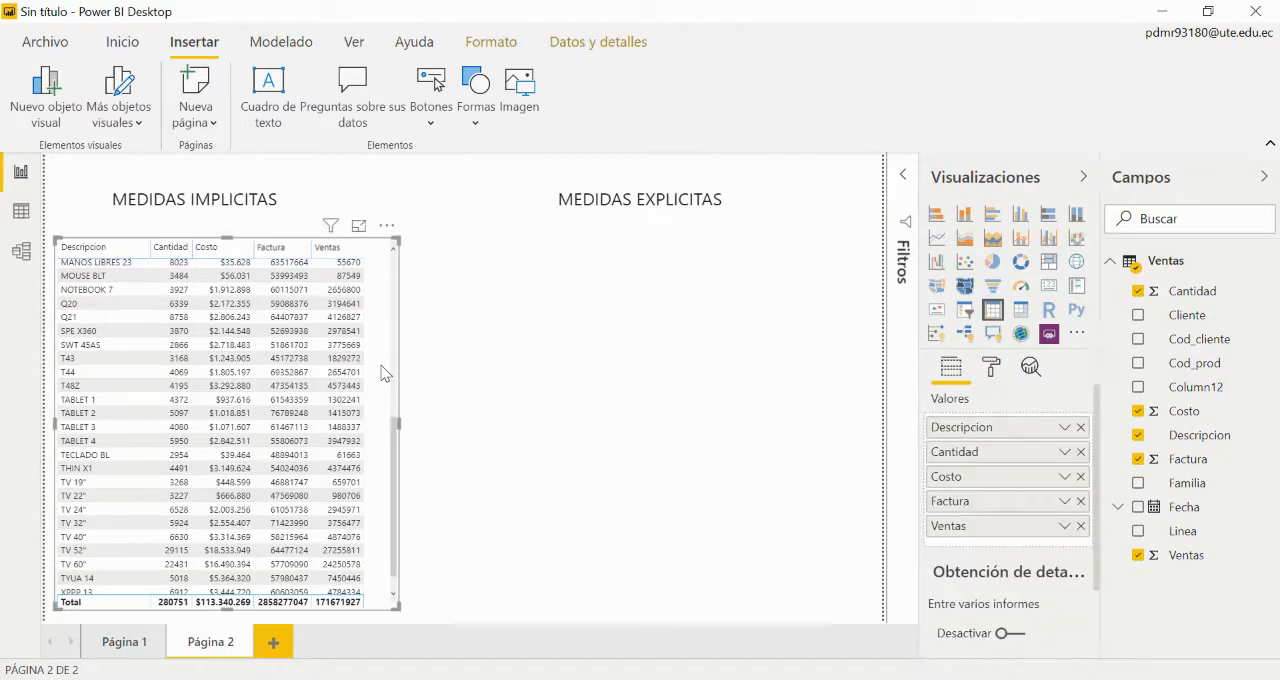
left_click_drag(377, 328, 827, 348)
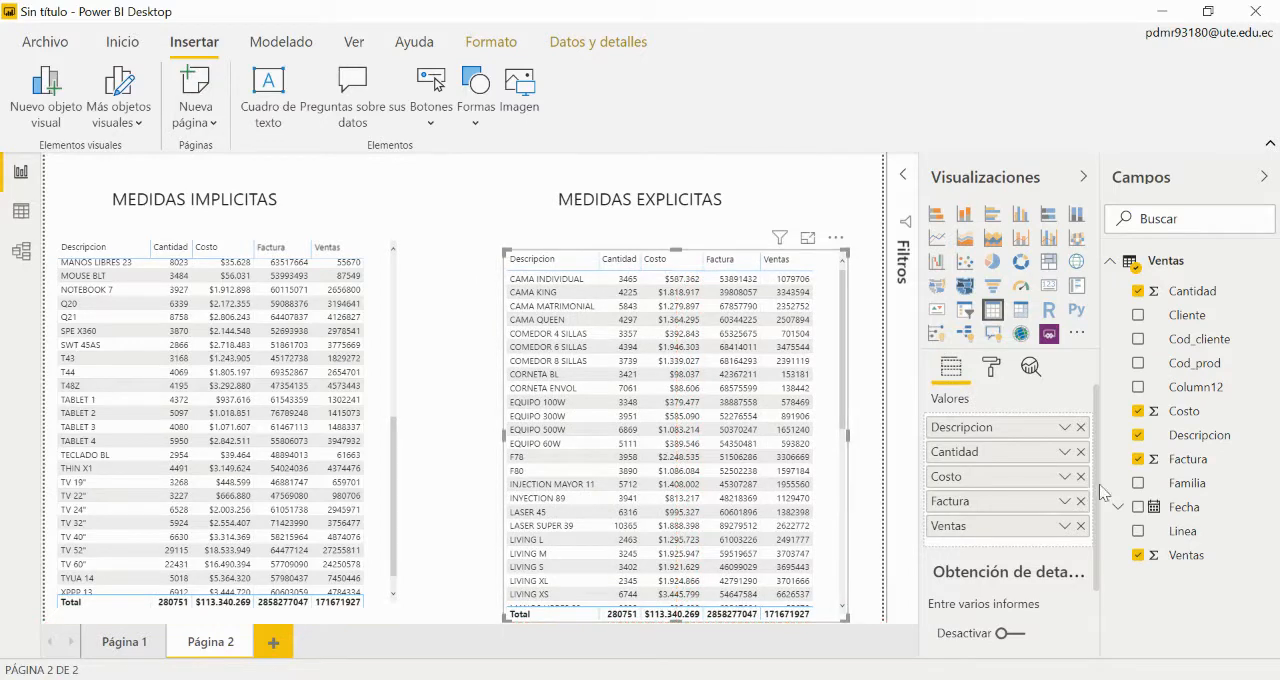
Step: Remove Cantidad, Costo, Factura and Ventas from the table under MEDIDAS EXPLICITAS, keeping only Descripcion
left_click(1080, 452)
left_click(1080, 452)
left_click(1080, 452)
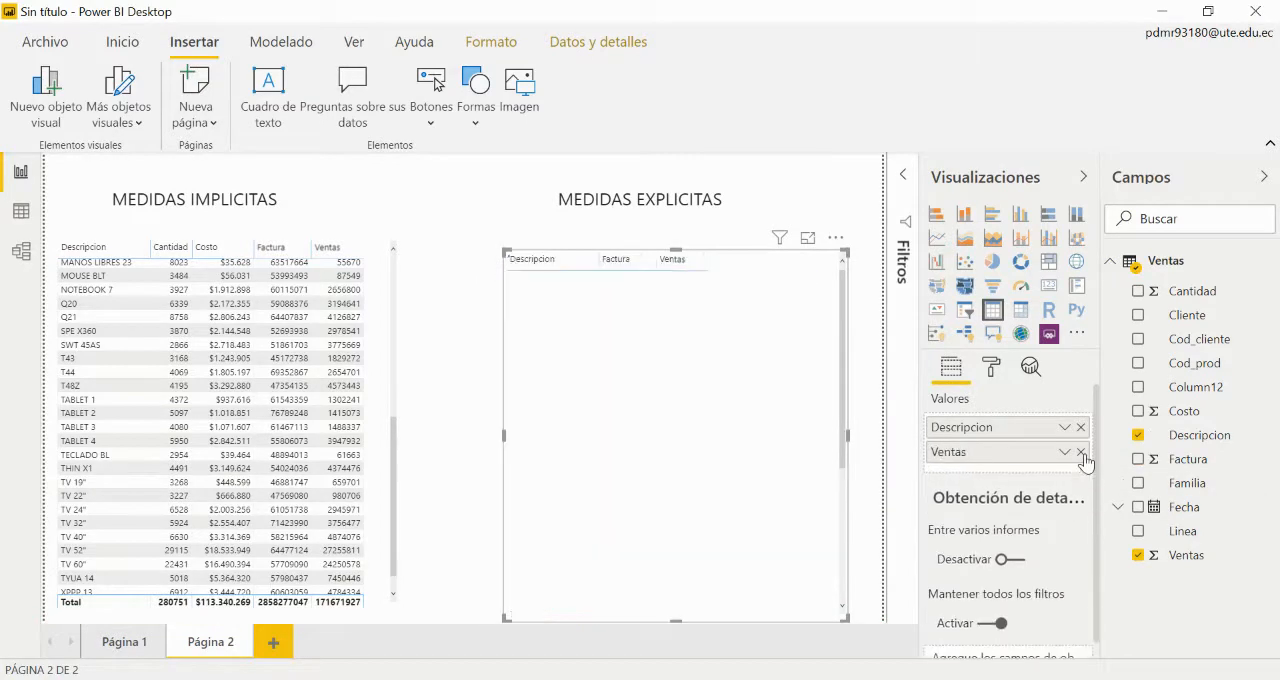
left_click(1080, 452)
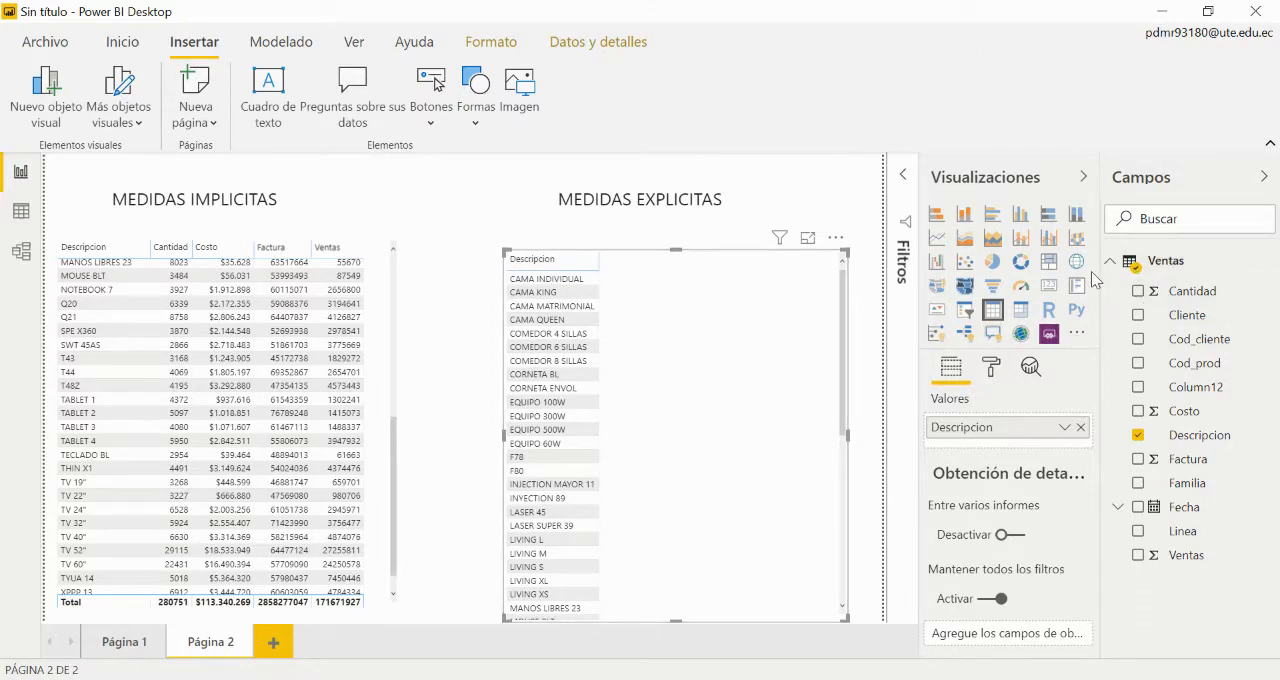
Step: Create a new measure in the Ventas table with the formula Total Cantidades = sum(Ventas[Cantidad])
left_click(1270, 263)
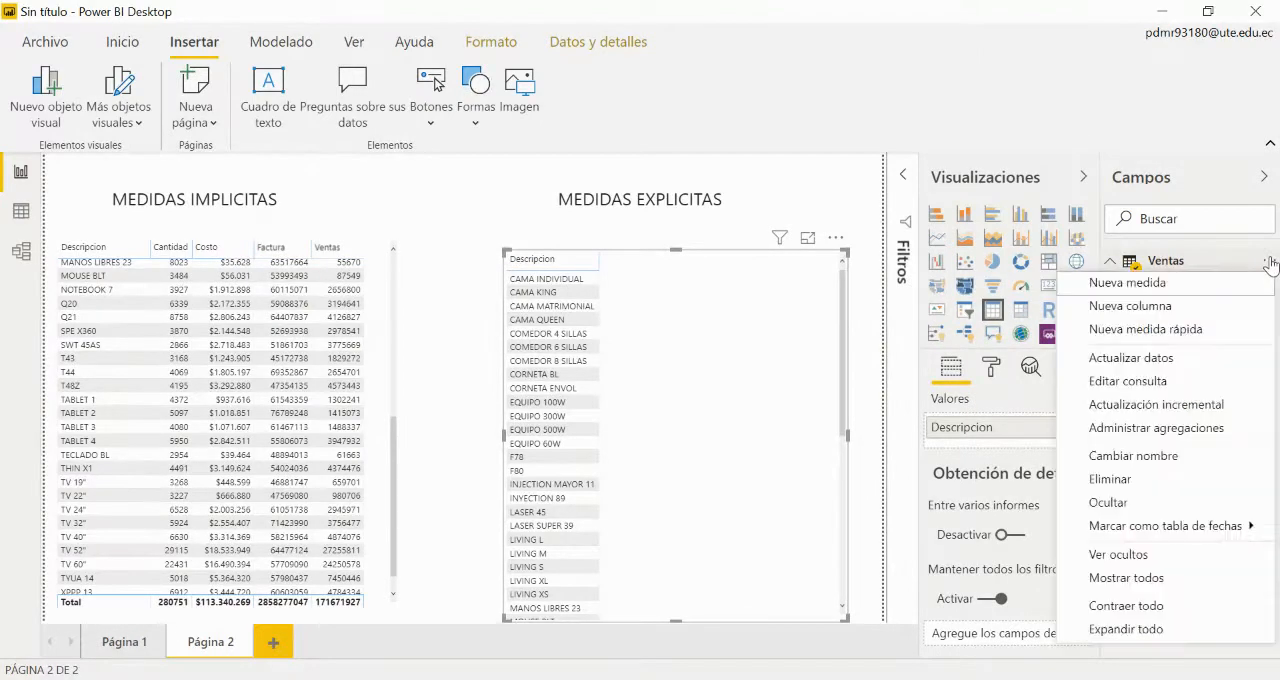
left_click(1172, 282)
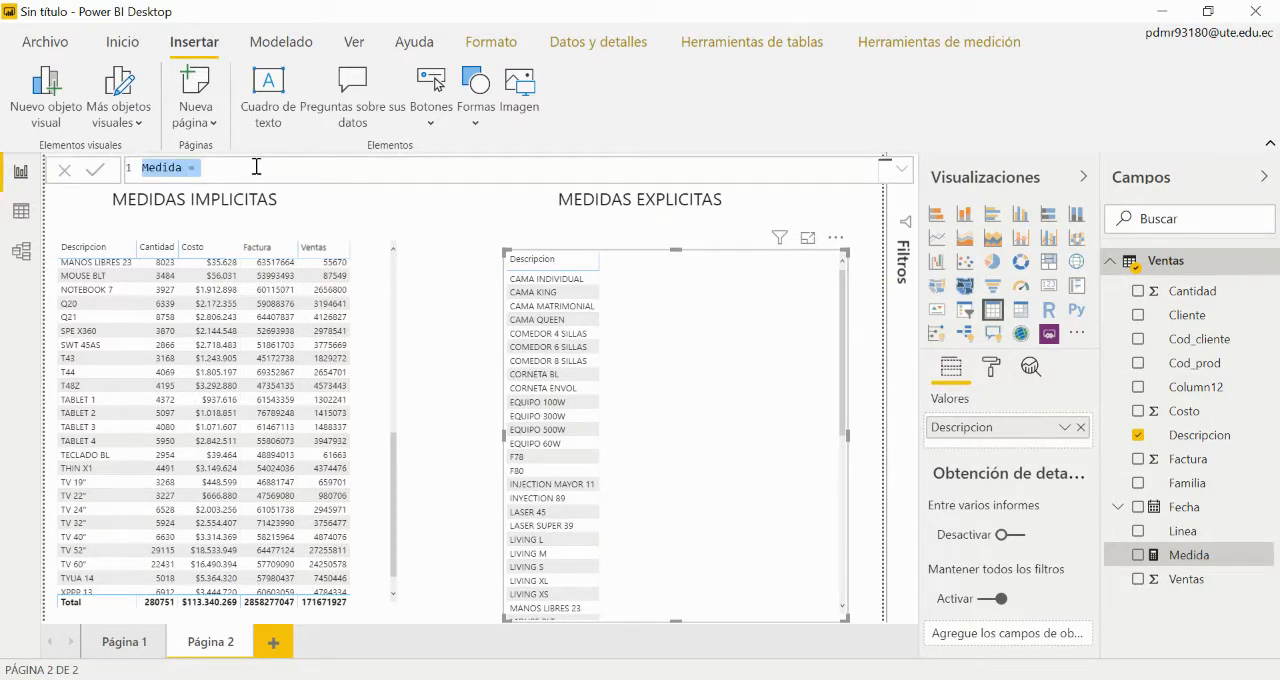
type("S")
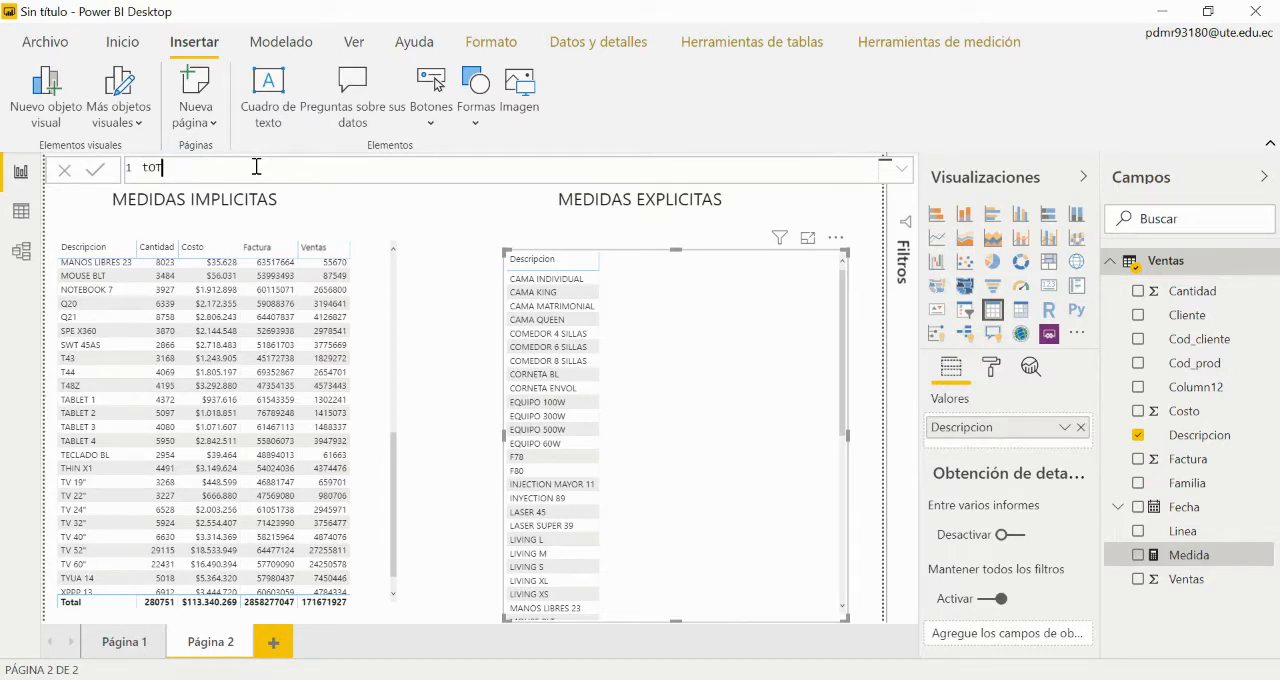
key("BackSpace")
type("sum")
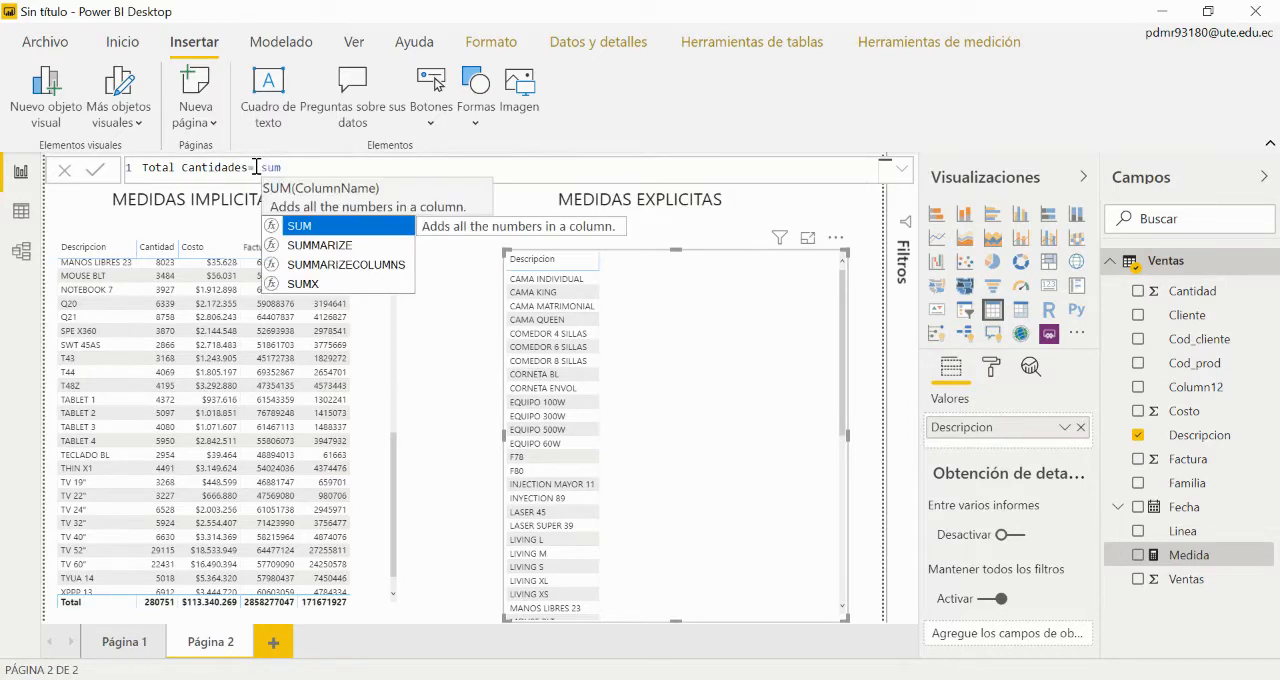
type("(")
key("Down")
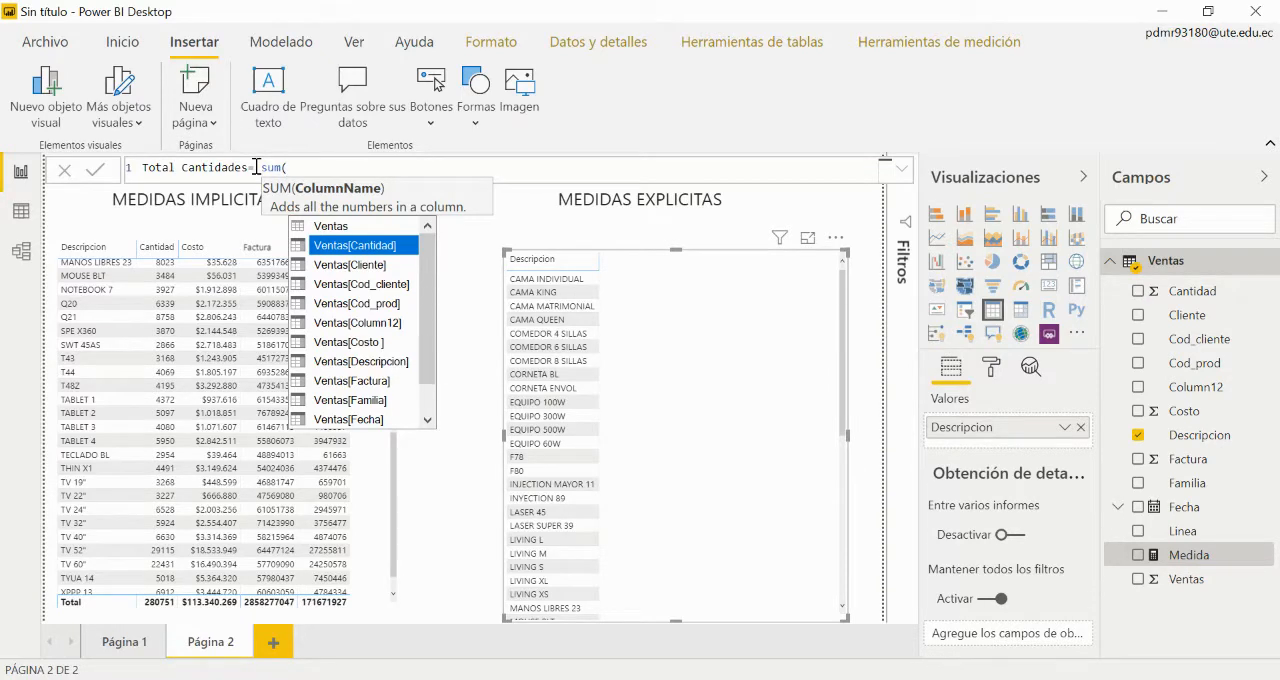
key("Tab")
type(")")
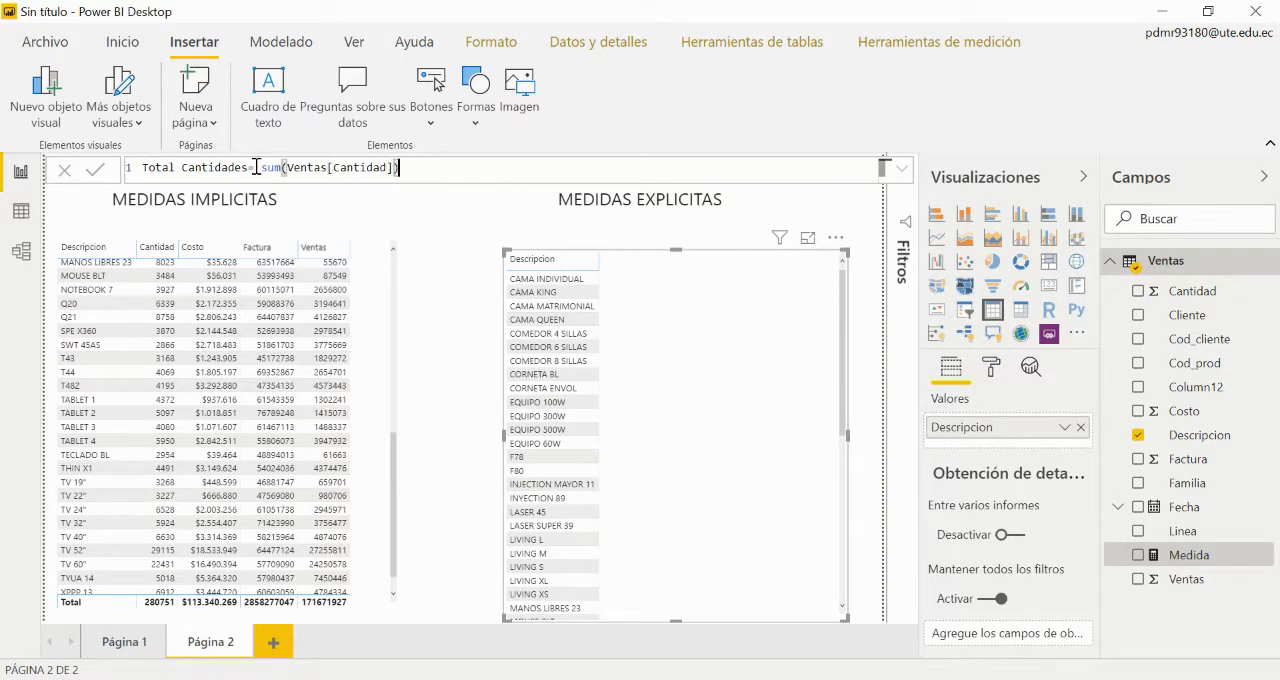
key("Return")
Step: Format the Total Cantidades measure with a thousands separator
left_click(885, 52)
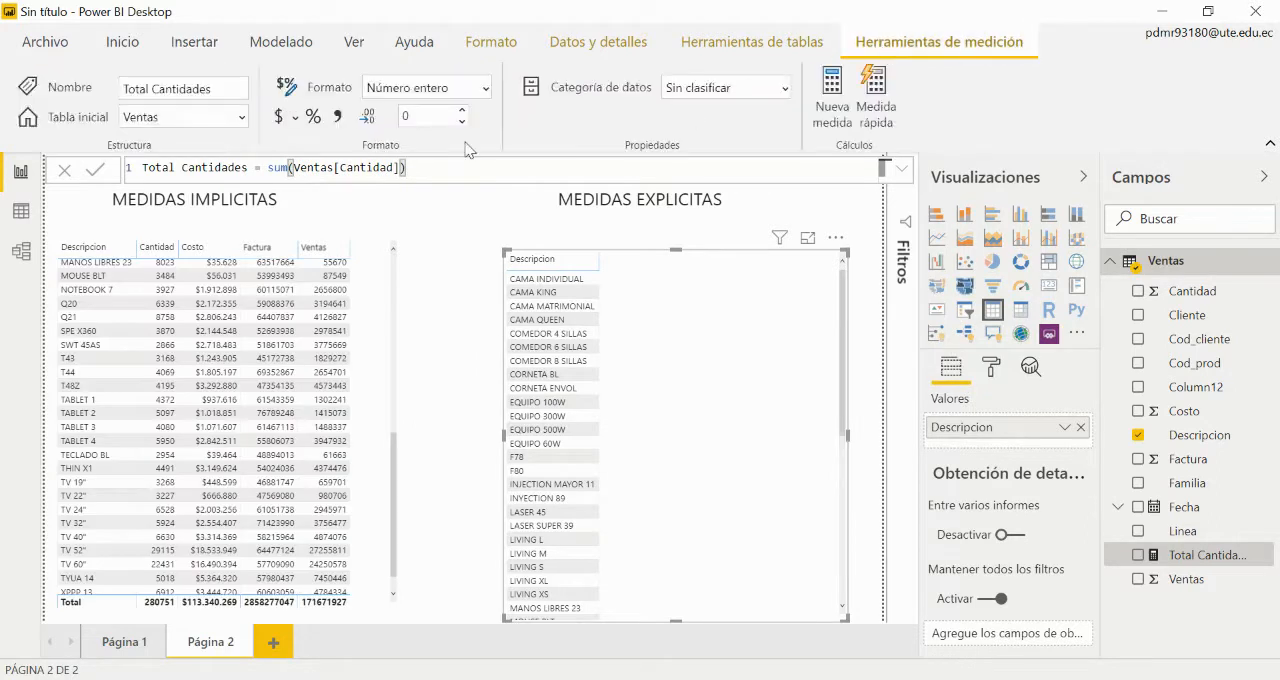
left_click(338, 117)
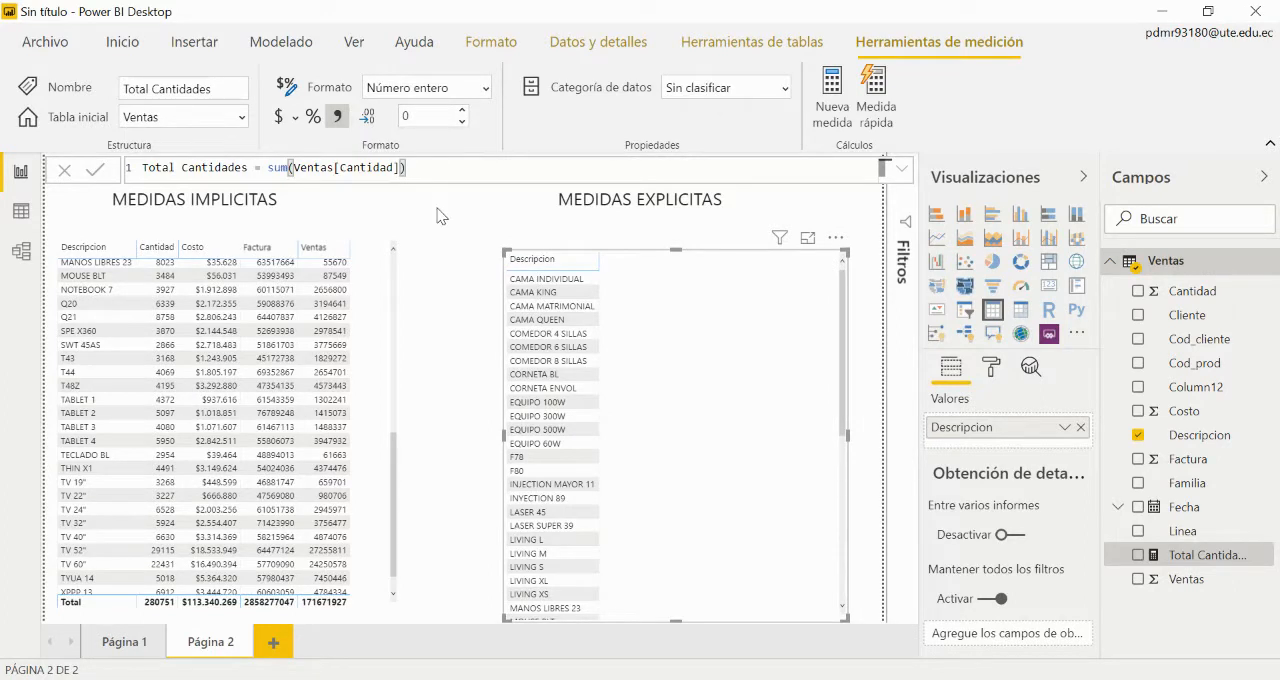
left_click(740, 362)
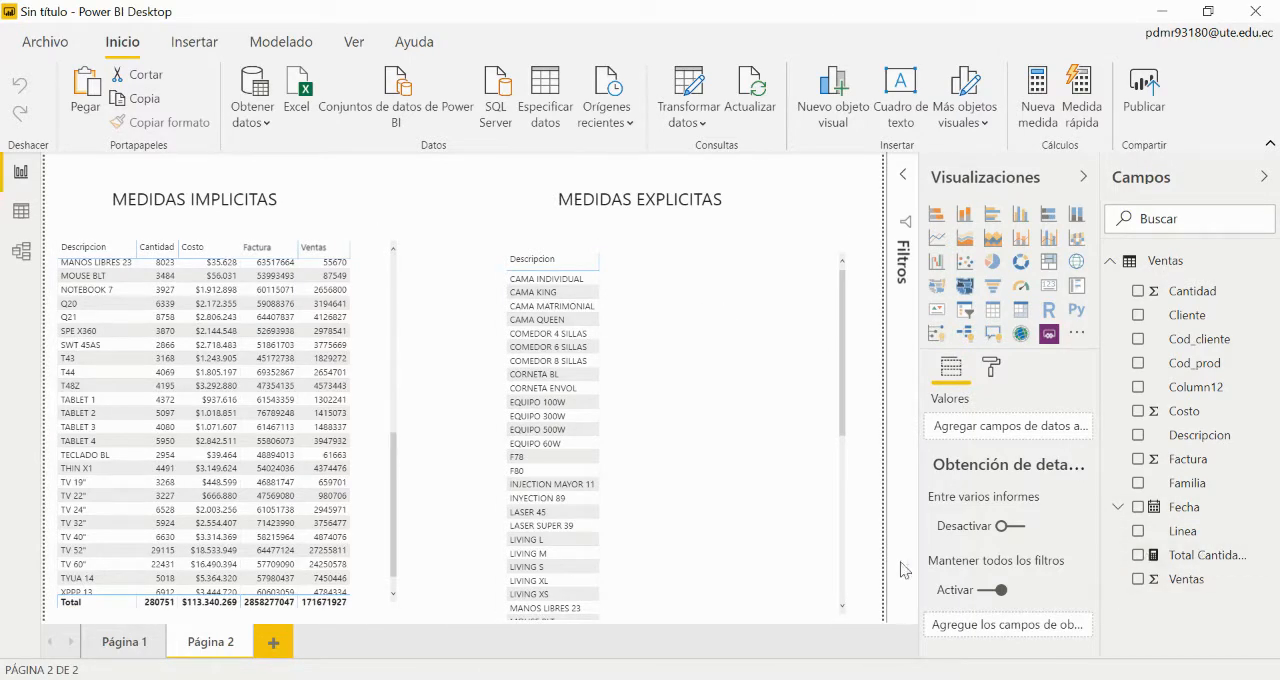
Step: Add the Total Cantidades measure to the table under MEDIDAS EXPLICITAS
left_click(841, 571)
left_click(841, 571)
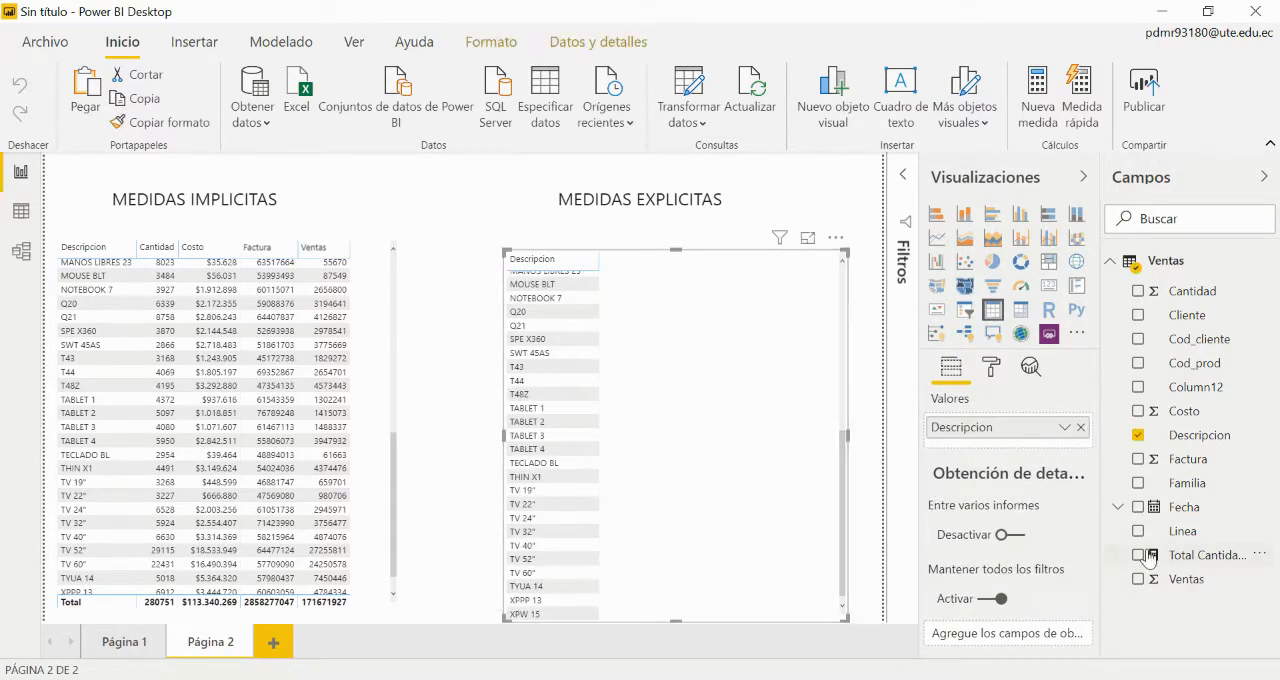
left_click(1138, 555)
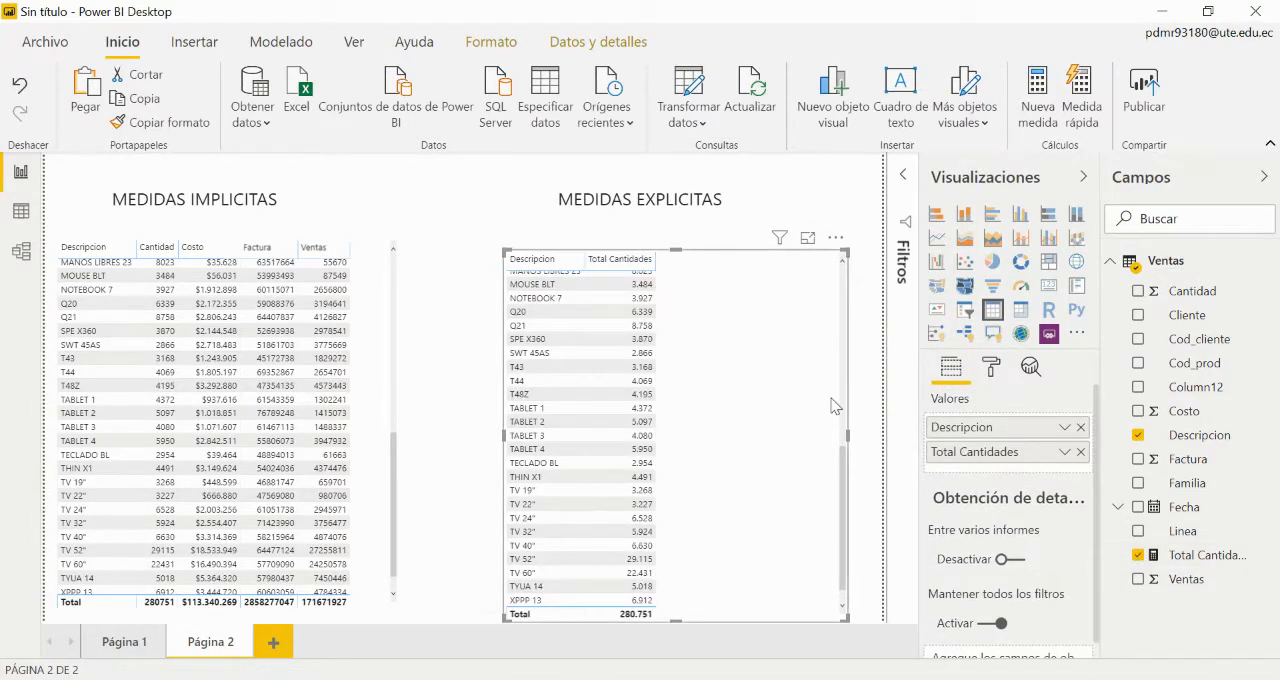
left_click_drag(843, 452, 843, 340)
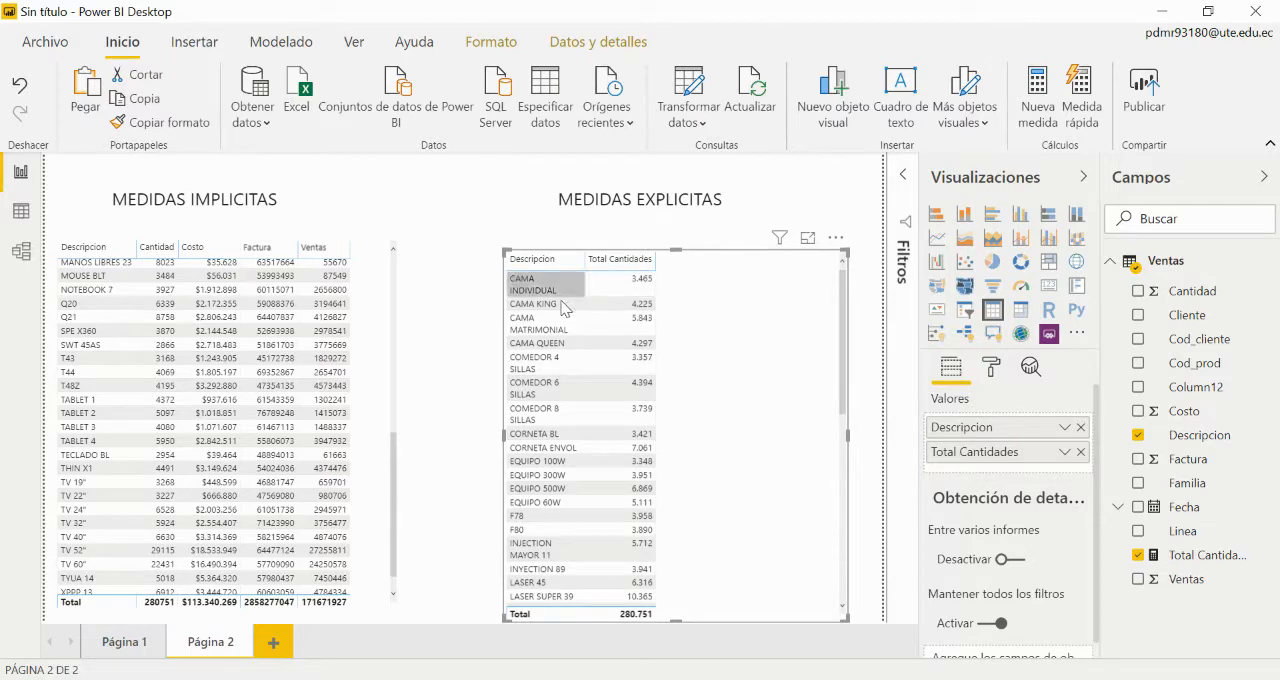
Step: Widen the MEDIDAS EXPLICITAS table and align its top with the other table, with Descripcion wide enough for one-line product names
left_click_drag(500, 433, 468, 437)
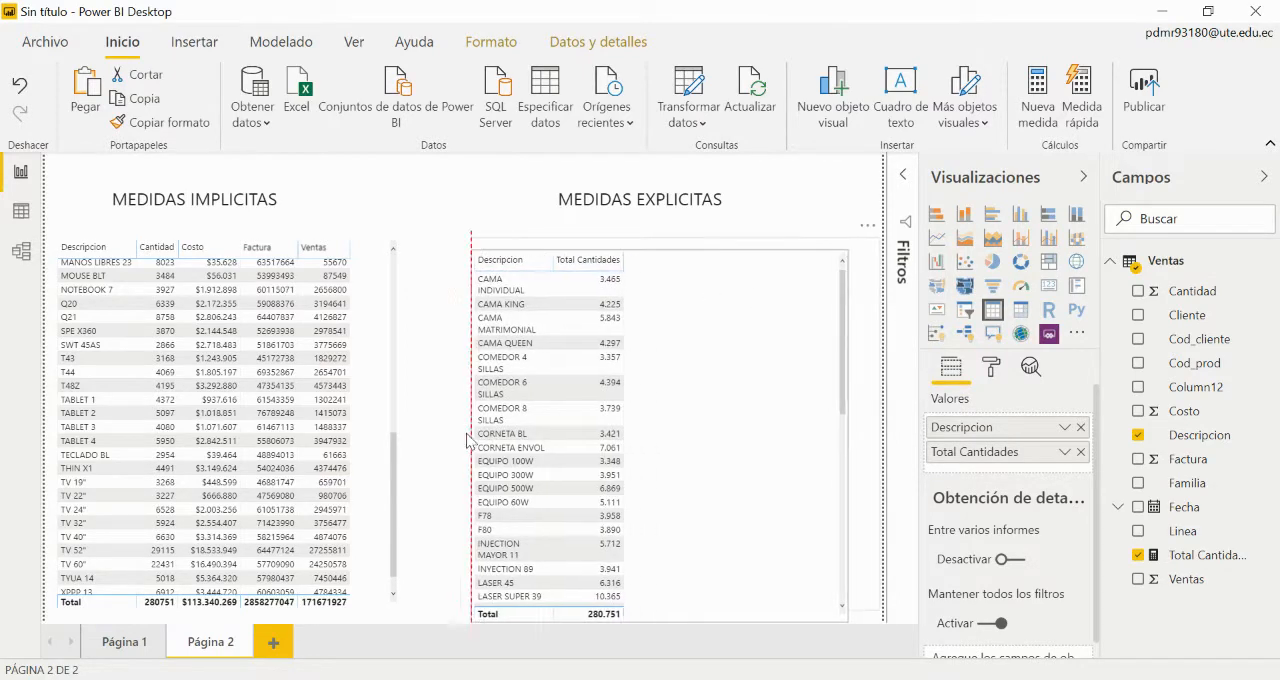
left_click(165, 612)
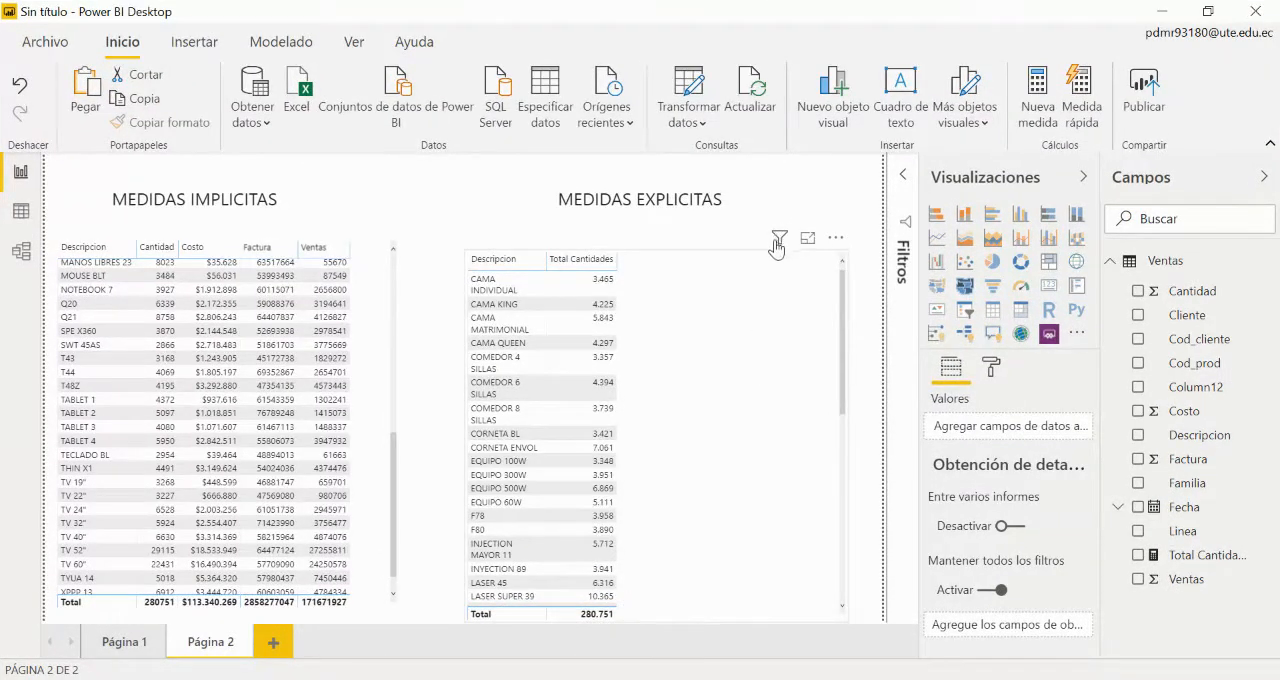
left_click_drag(766, 248, 755, 236)
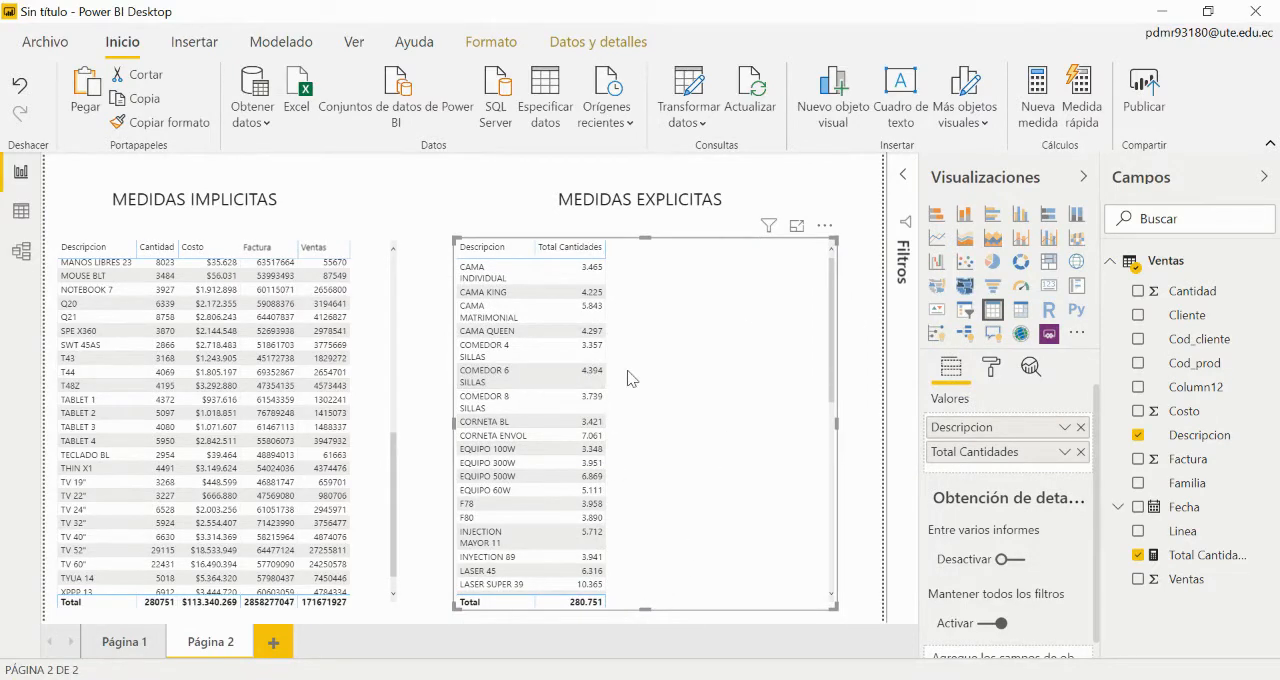
left_click_drag(535, 246, 565, 247)
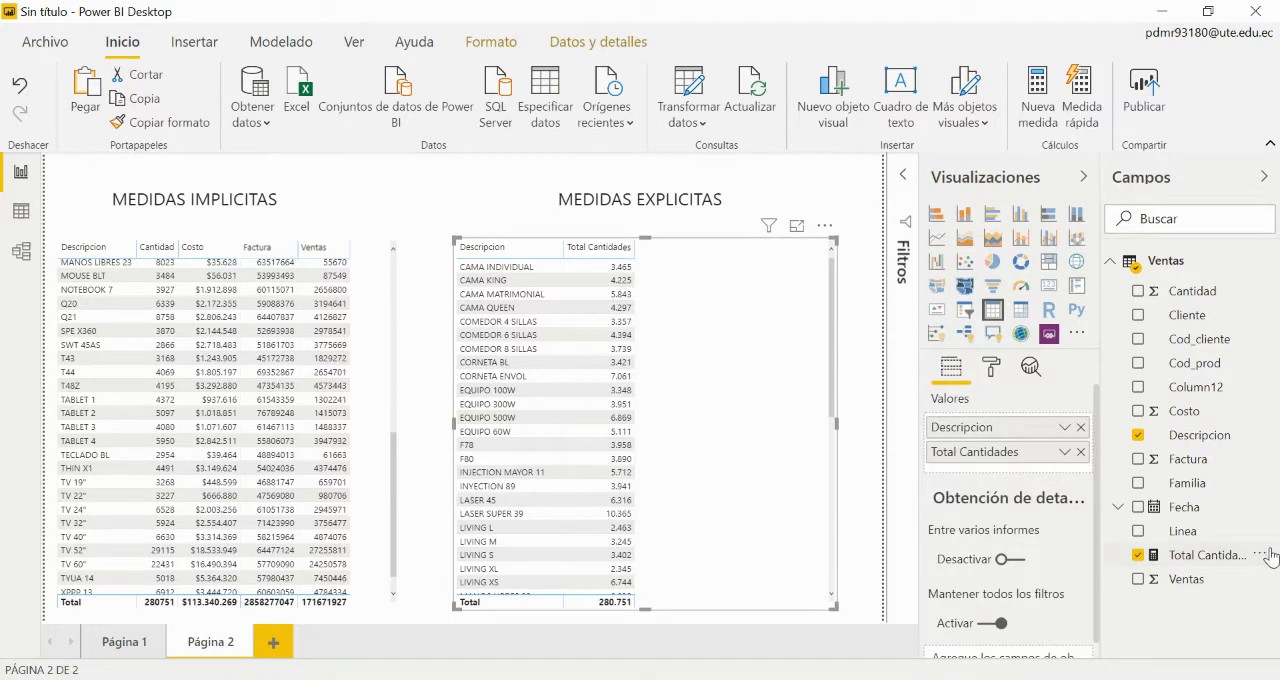
Step: Create a new measure in the Ventas table with the formula Total Costo = sum(Ventas[Costo ])
left_click(1266, 262)
left_click(1188, 288)
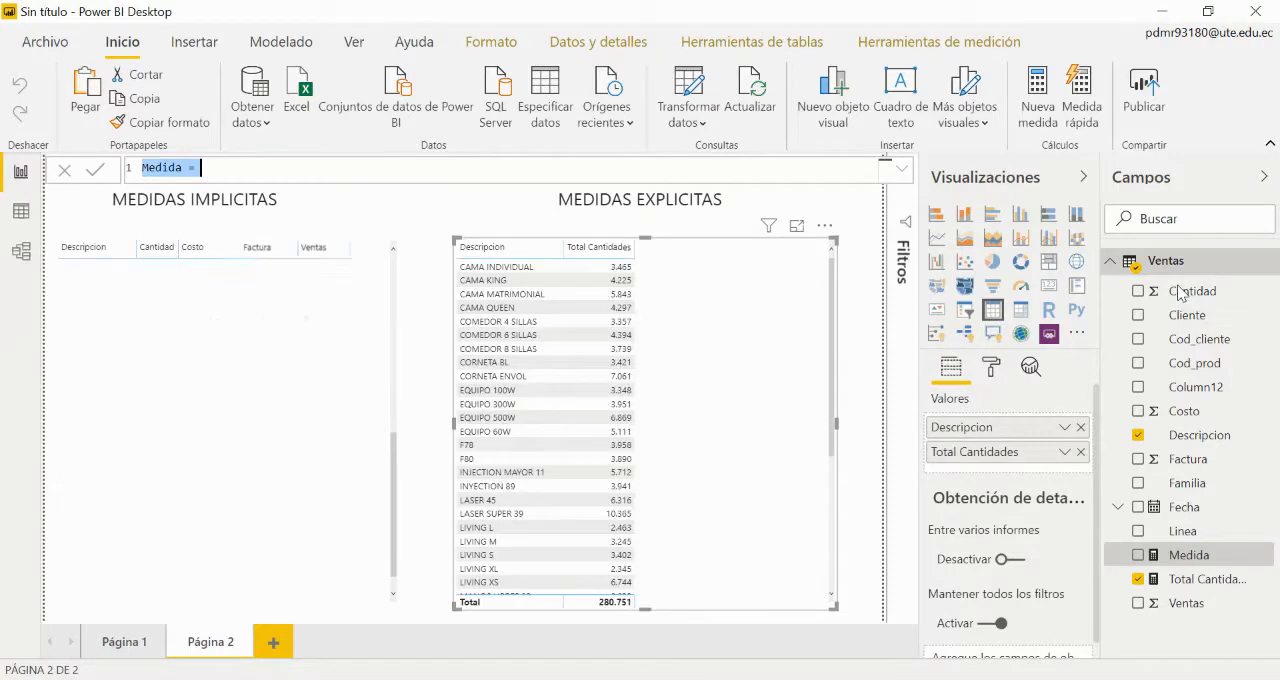
type("TOT")
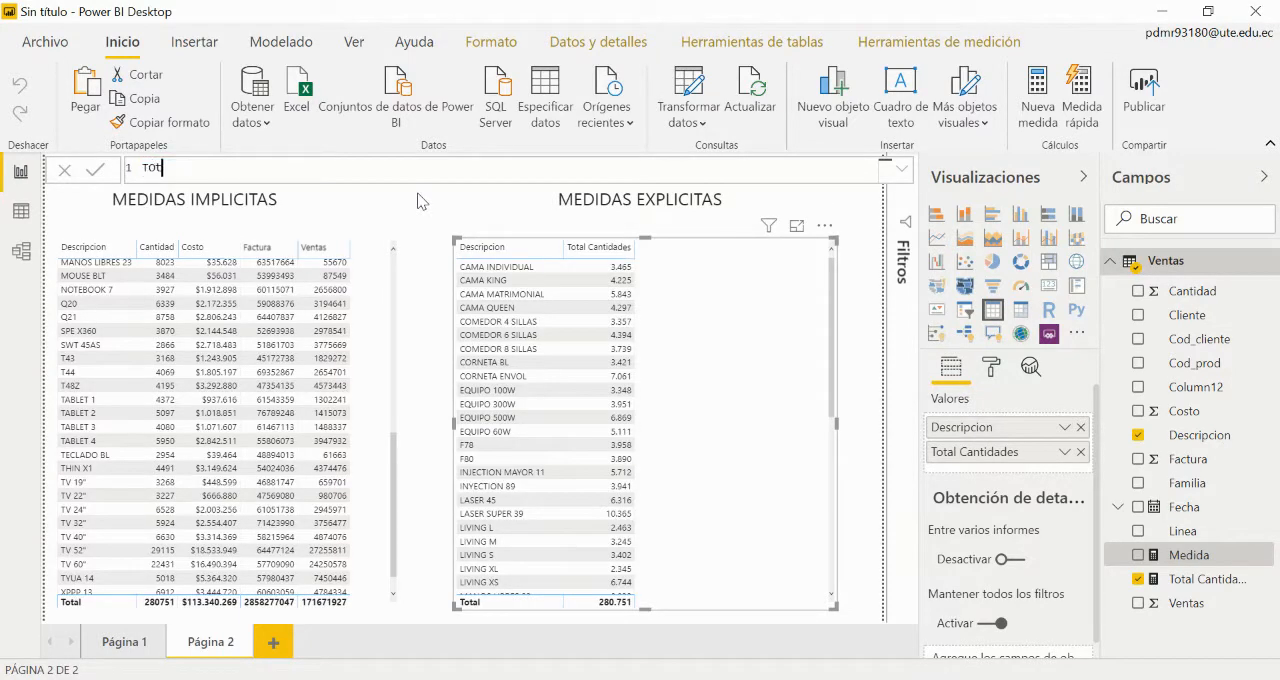
key("BackSpace")
key("BackSpace")
key("BackSpace")
key("BackSpace")
type("otal Costo=sum(")
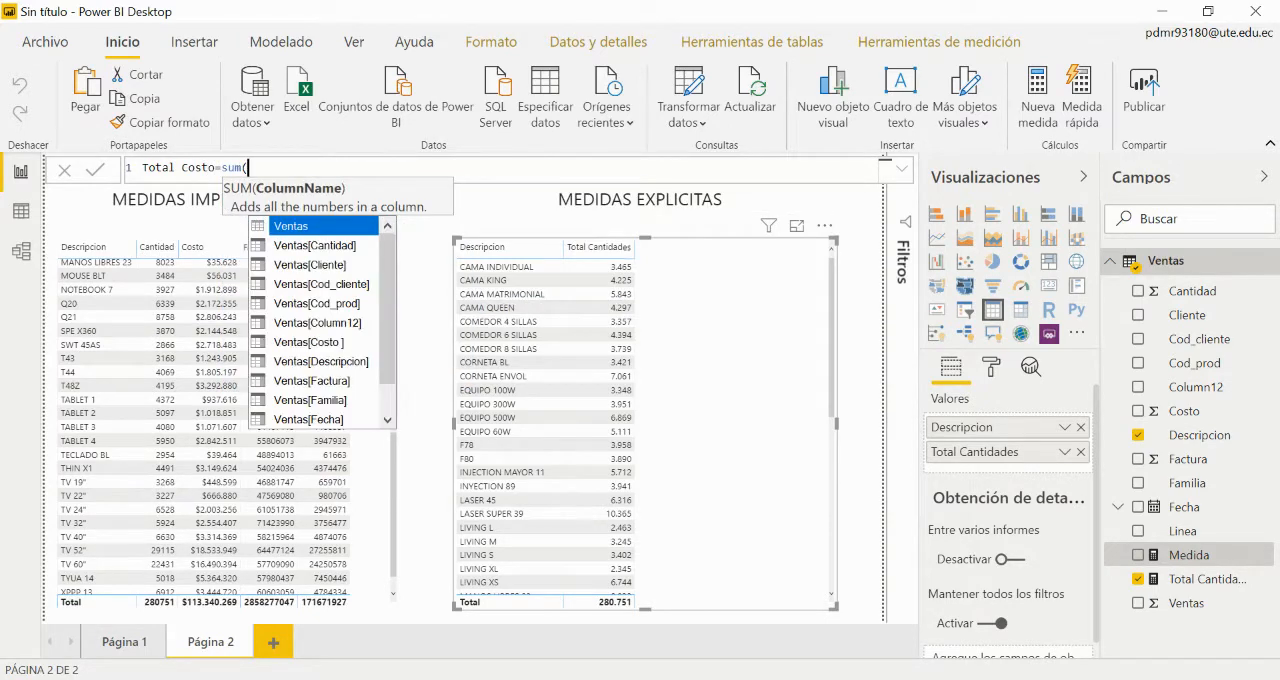
type("cos")
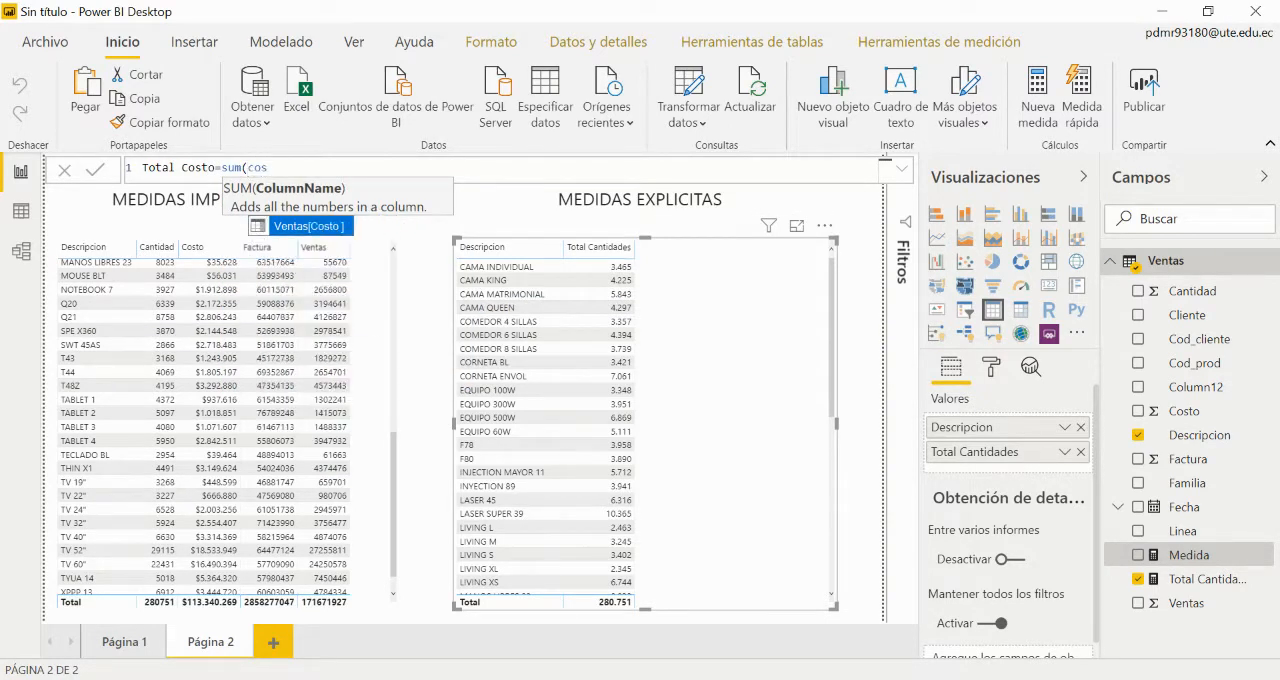
key("Tab")
type(")")
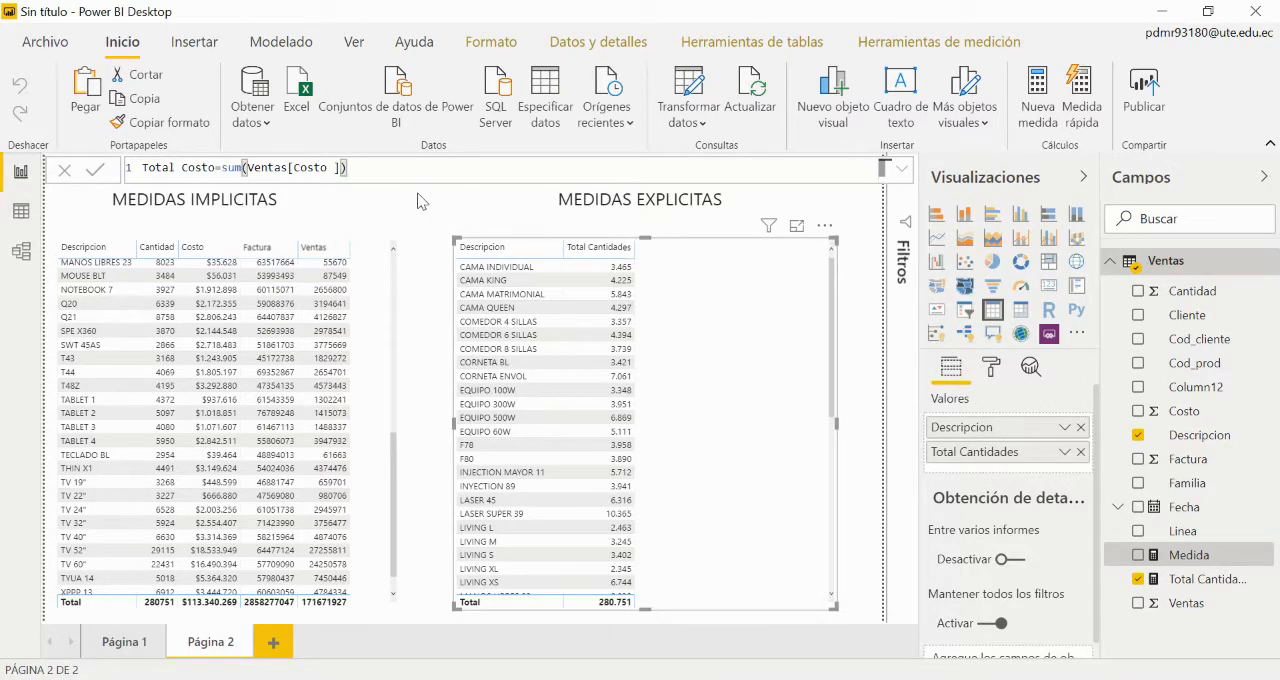
key("Return")
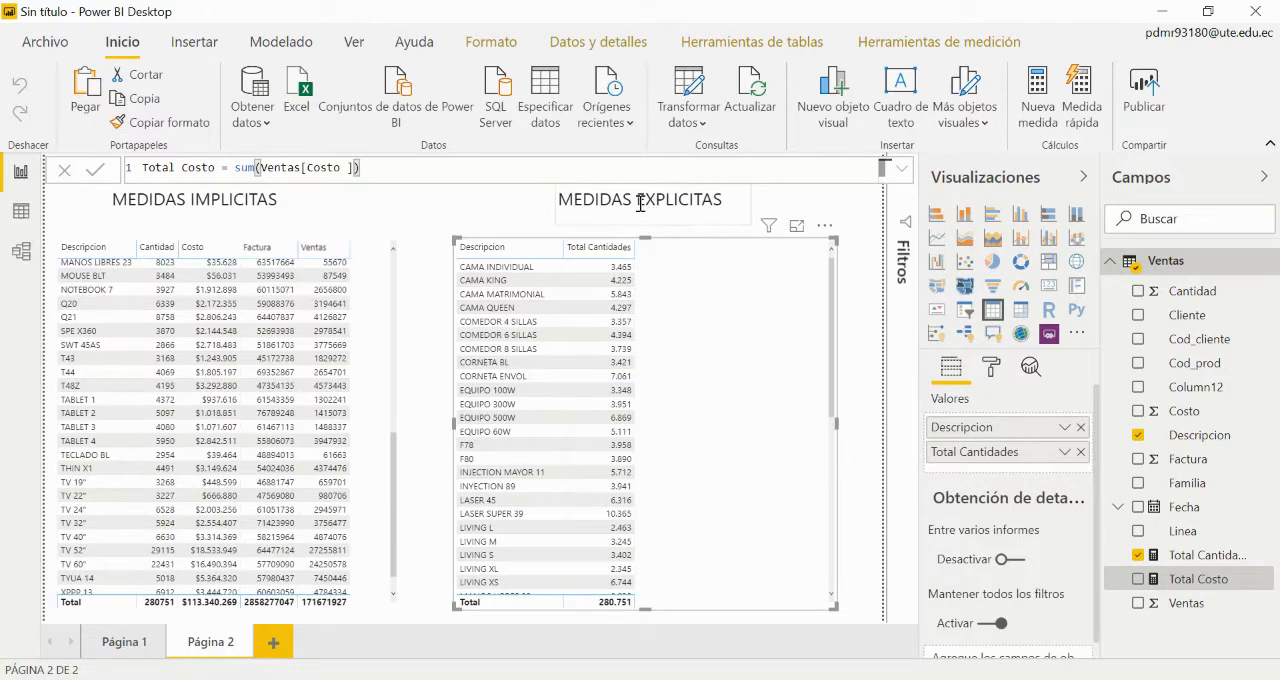
Step: Format the Total Costo measure as currency with 0 decimals and add it to the MEDIDAS EXPLICITAS table
left_click(921, 44)
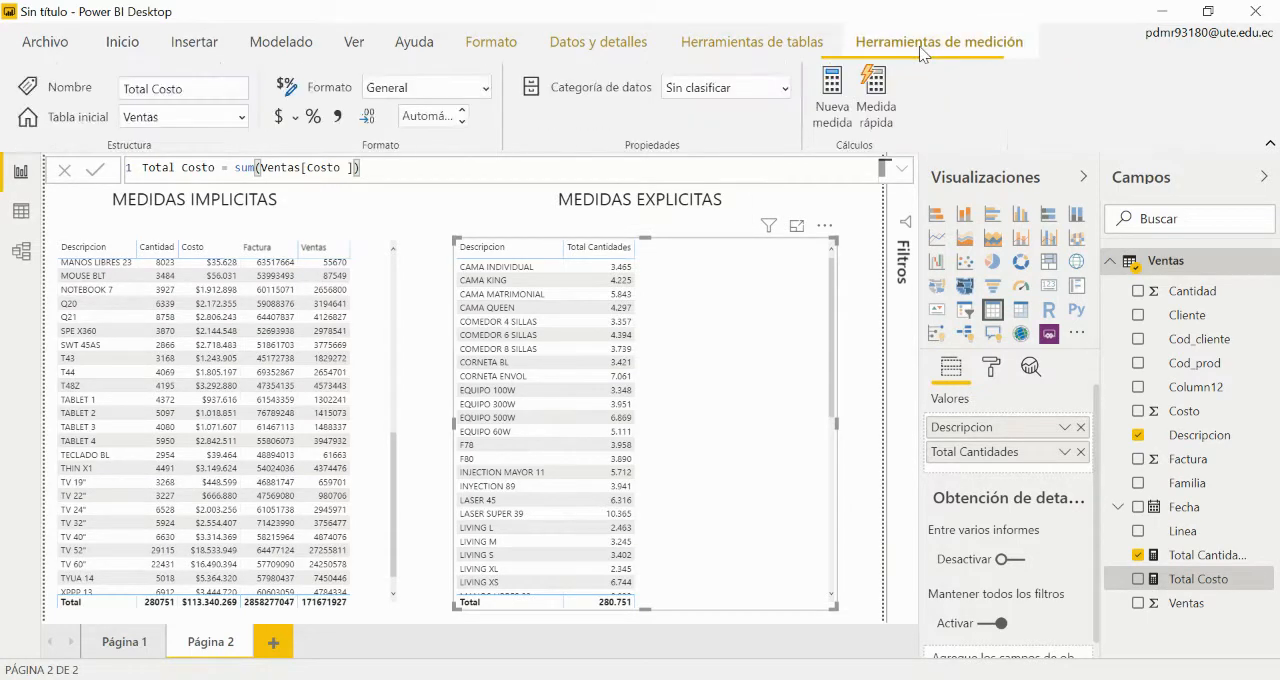
left_click(282, 118)
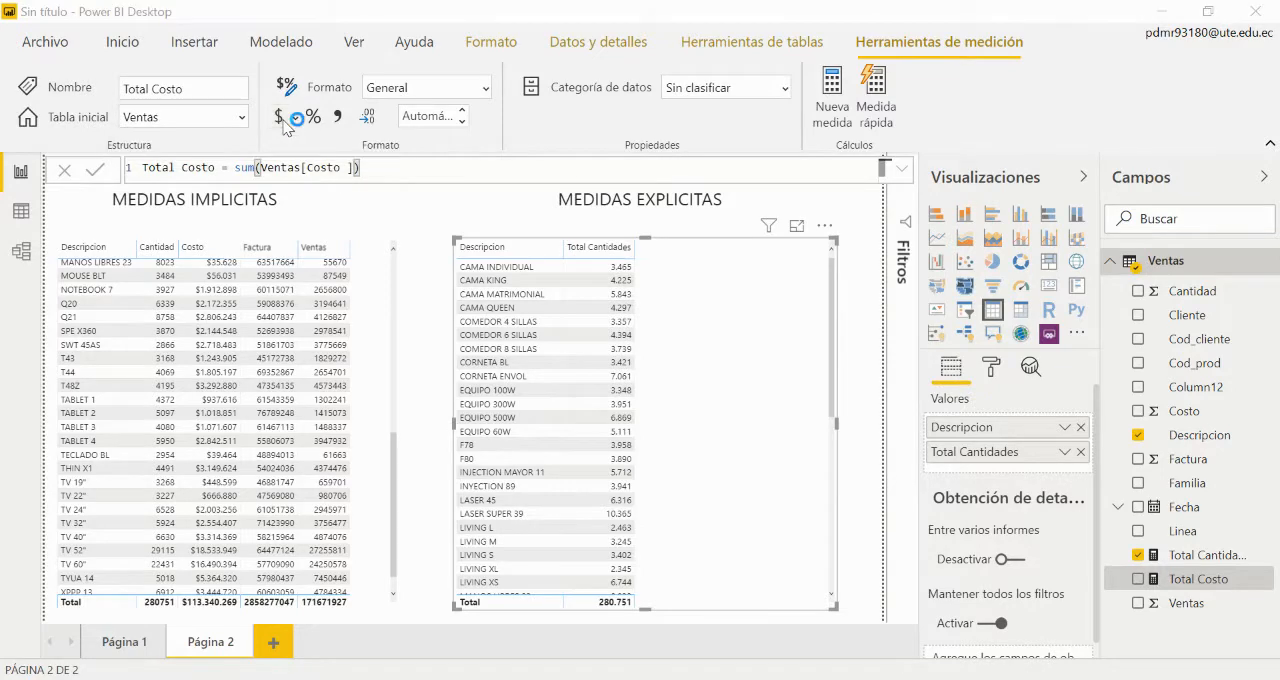
left_click(464, 121)
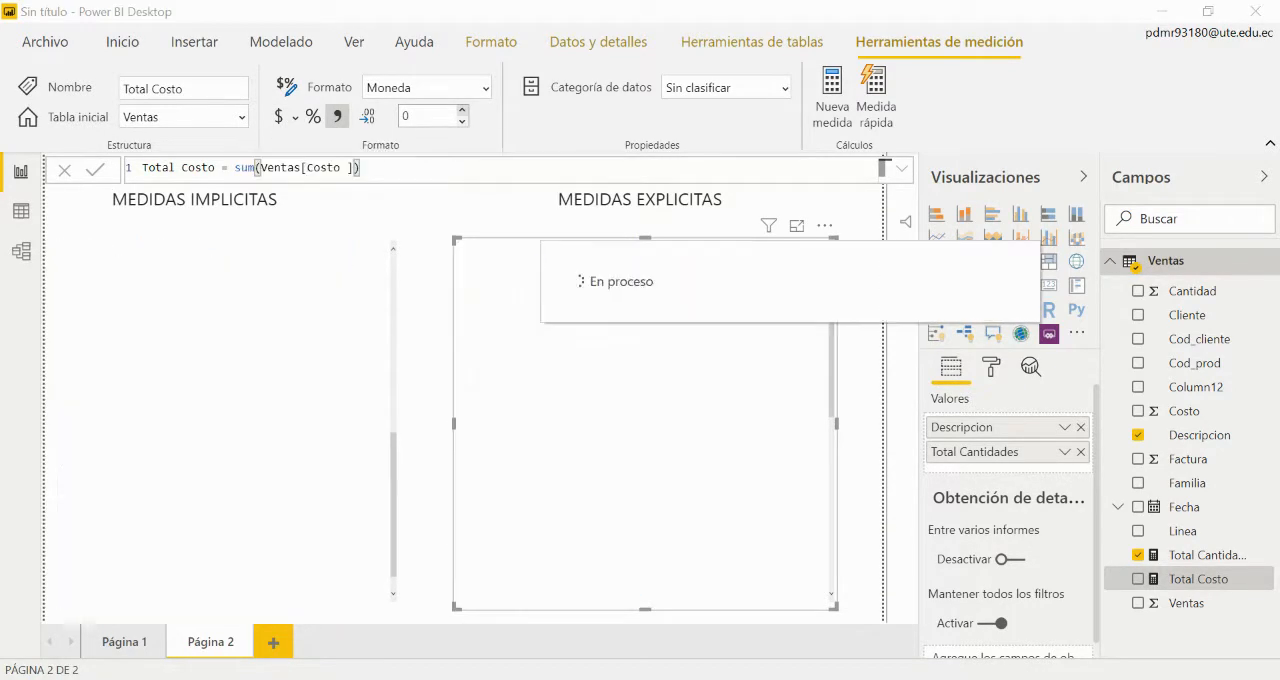
left_click(1138, 580)
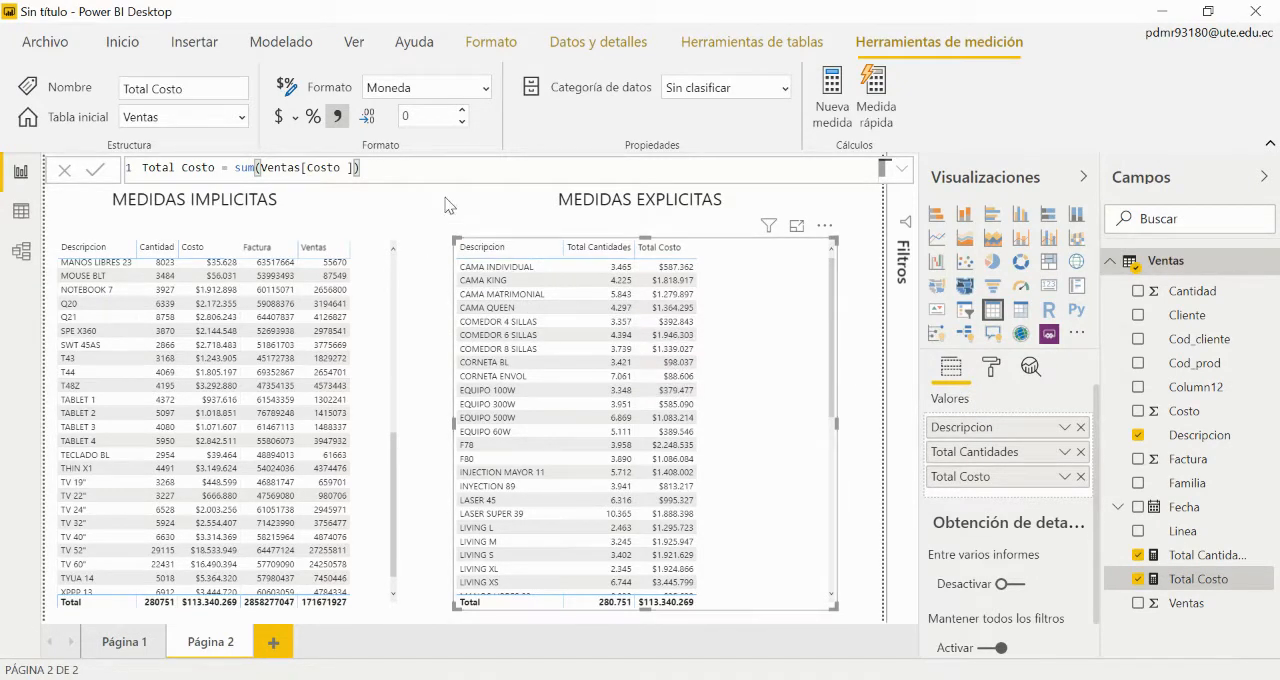
left_click(446, 205)
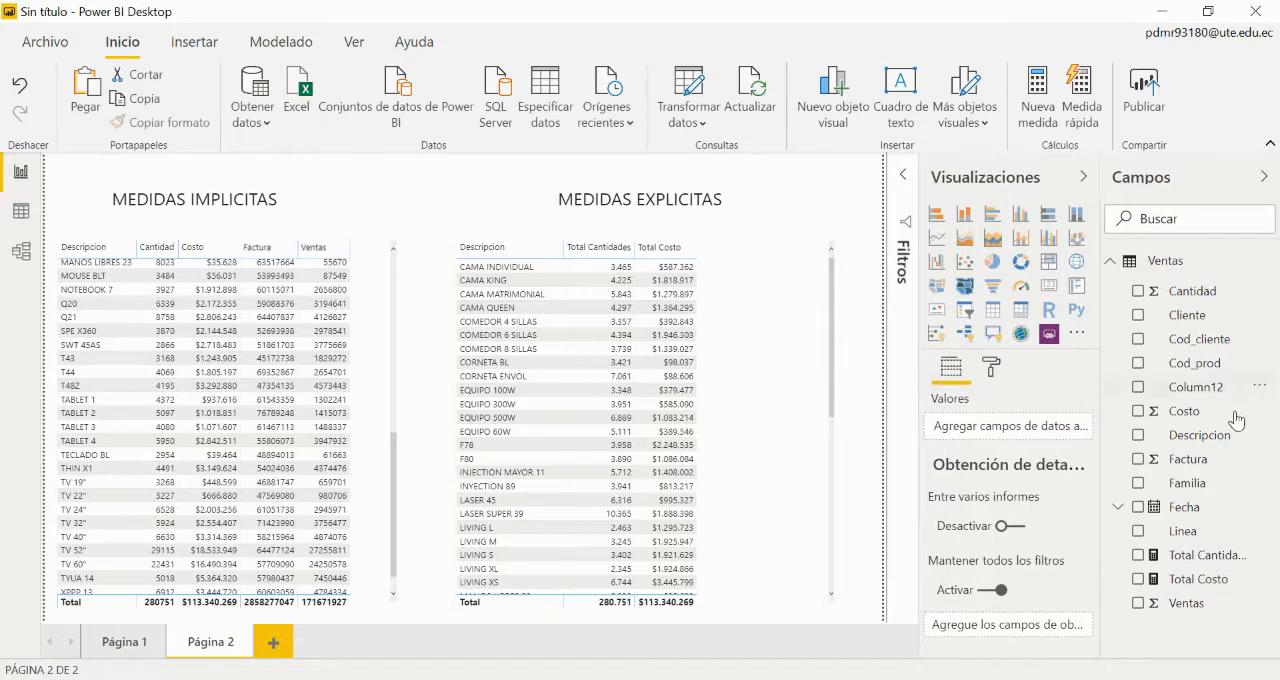
Step: Start a new measure in the Ventas table and name it division costos para cantidades
left_click(1267, 263)
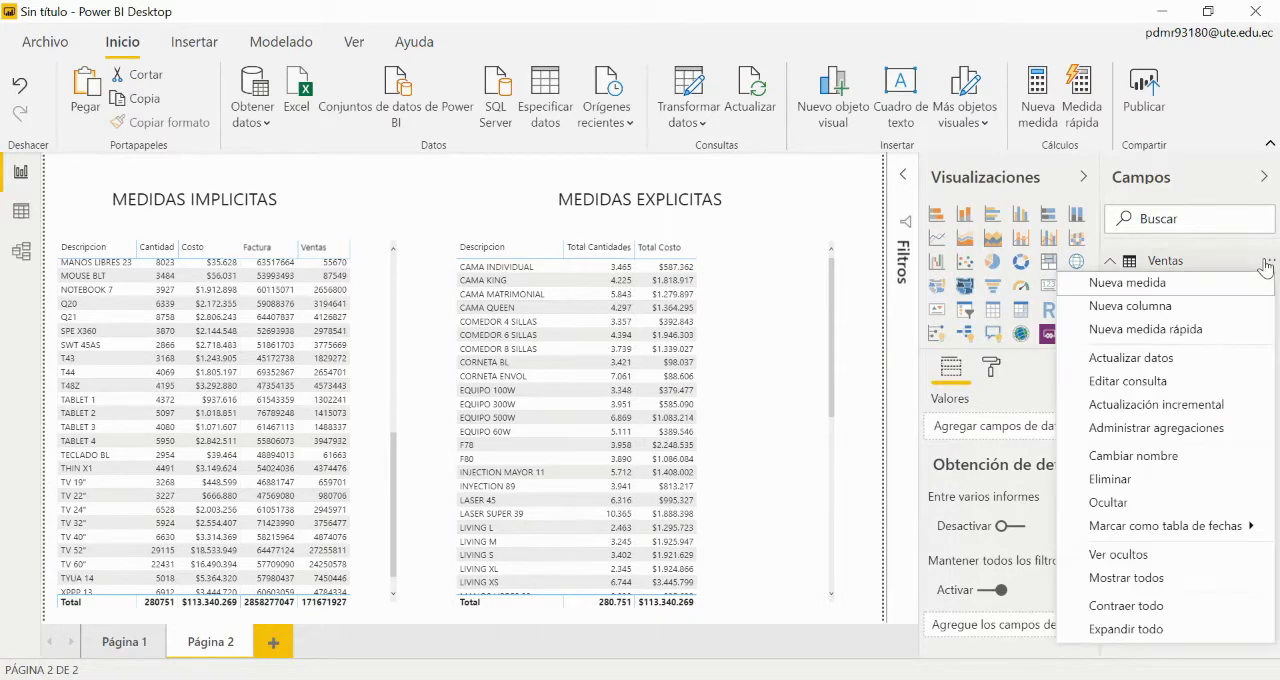
left_click(1180, 288)
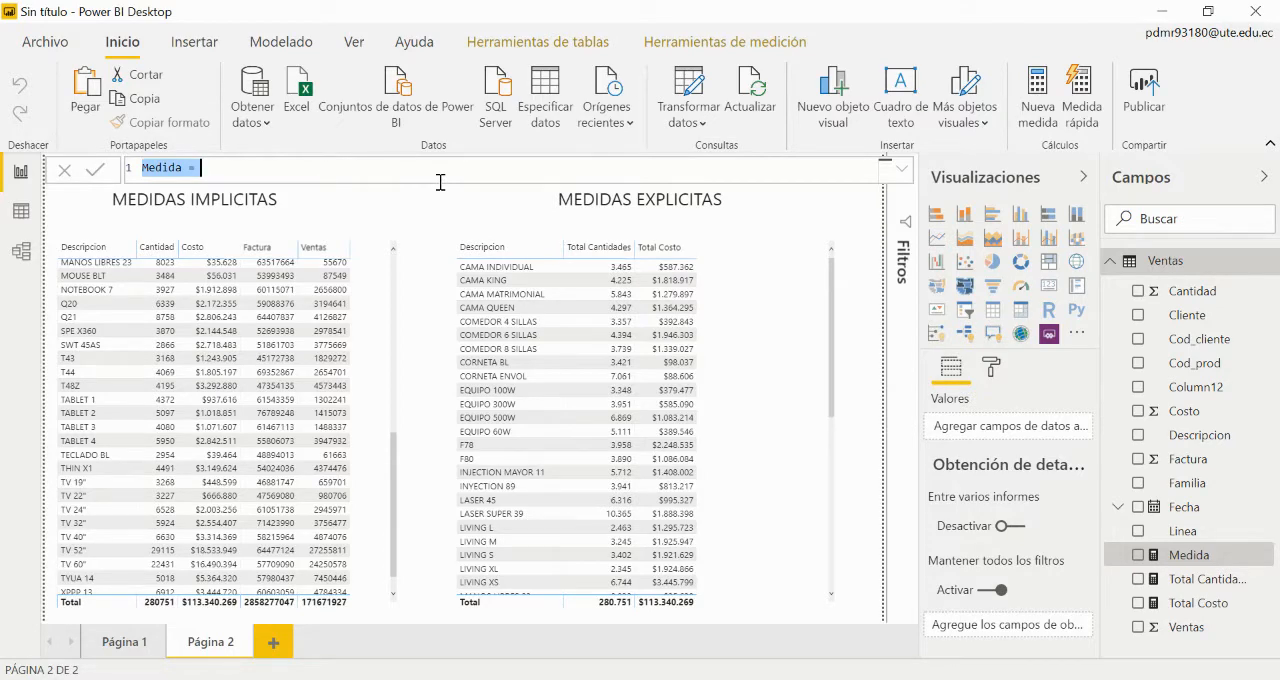
type("rest")
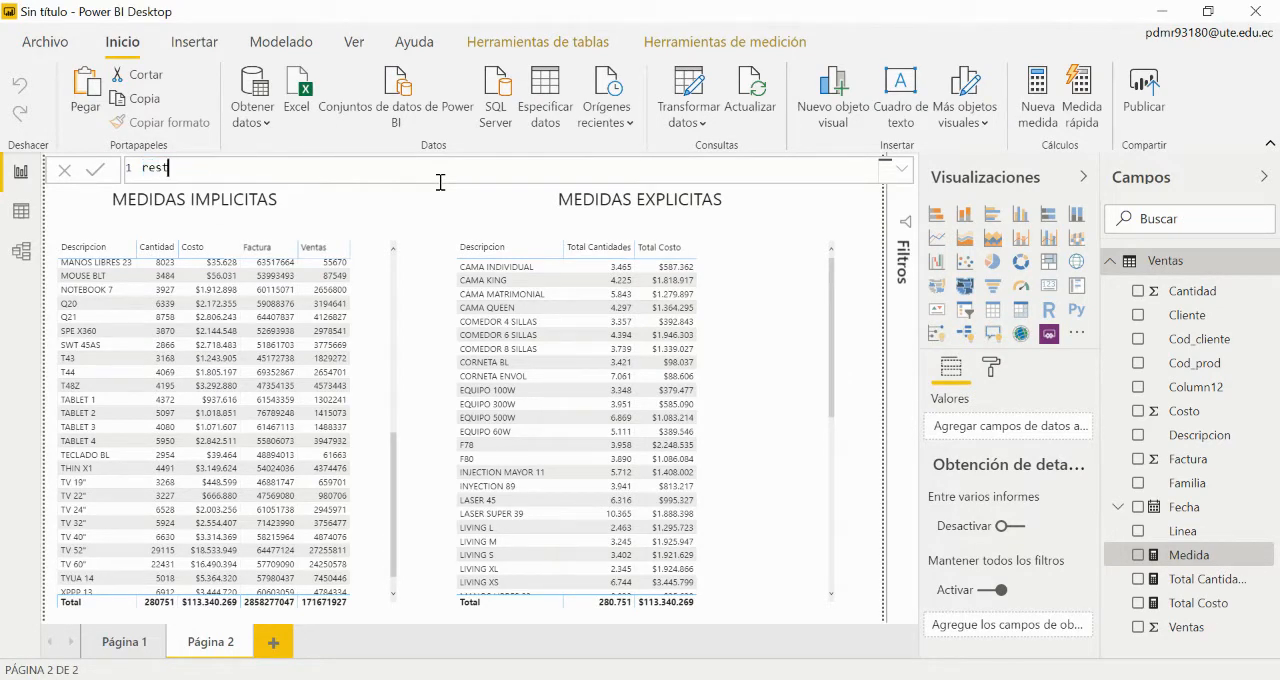
key("BackSpace")
key("BackSpace")
key("BackSpace")
key("BackSpace")
key("BackSpace")
key("BackSpace")
type("division costos para c")
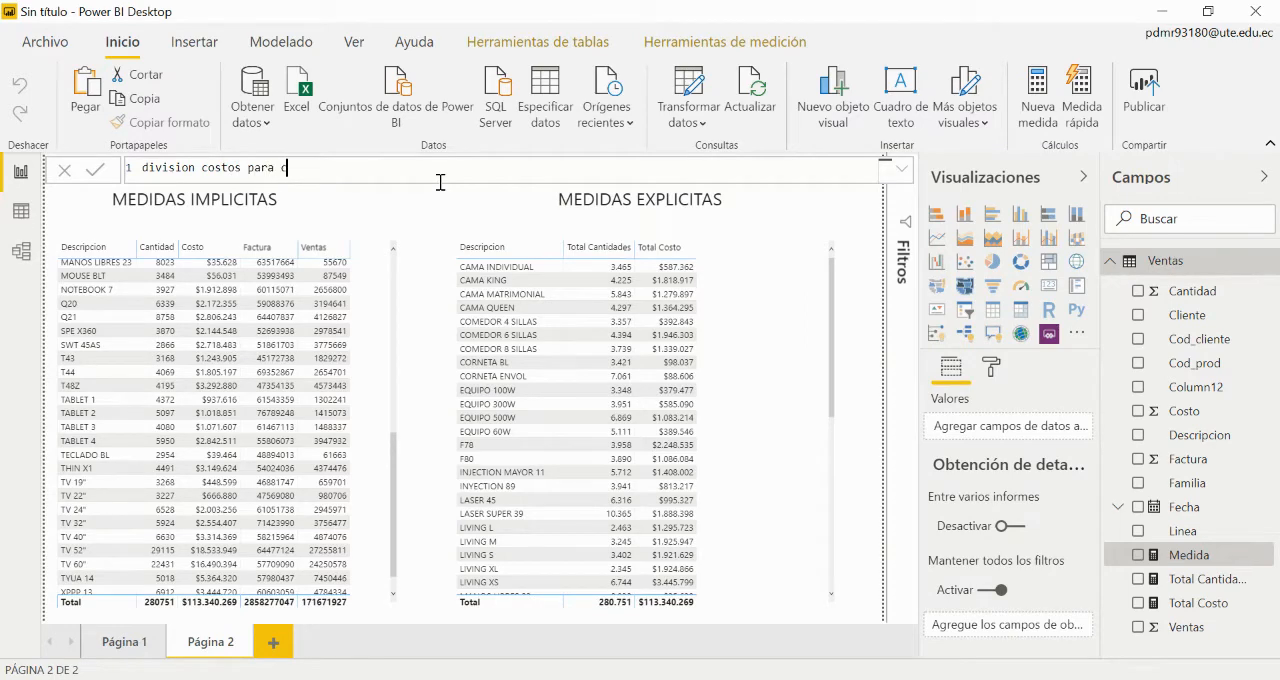
type("antidasd")
key("BackSpace")
key("BackSpace")
key("BackSpace")
key("BackSpace")
type("osto")
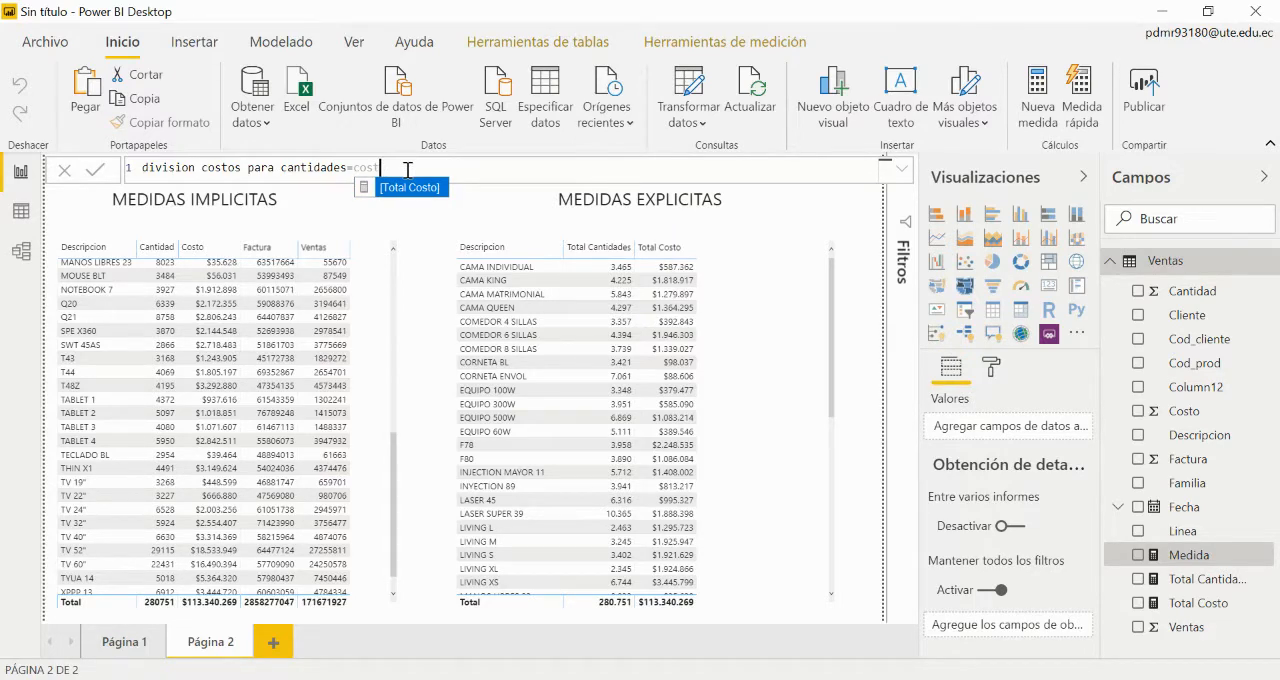
key("BackSpace")
key("BackSpace")
key("BackSpace")
key("BackSpace")
key("BackSpace")
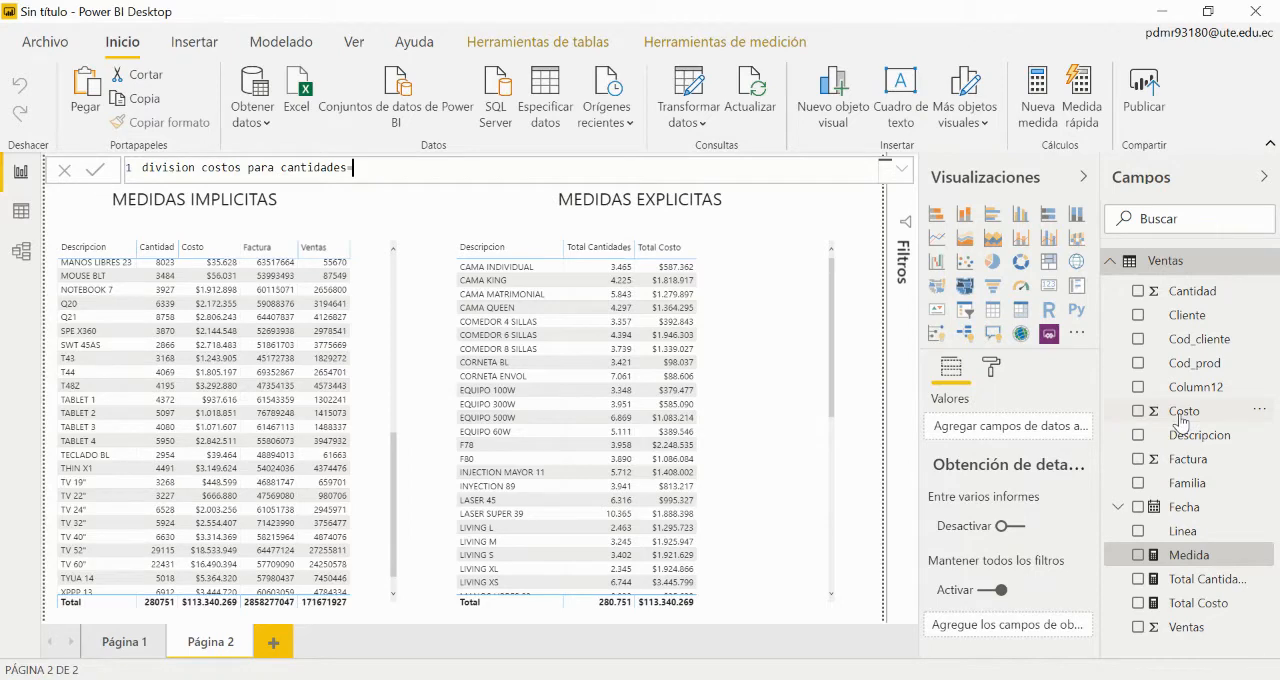
type("costo")
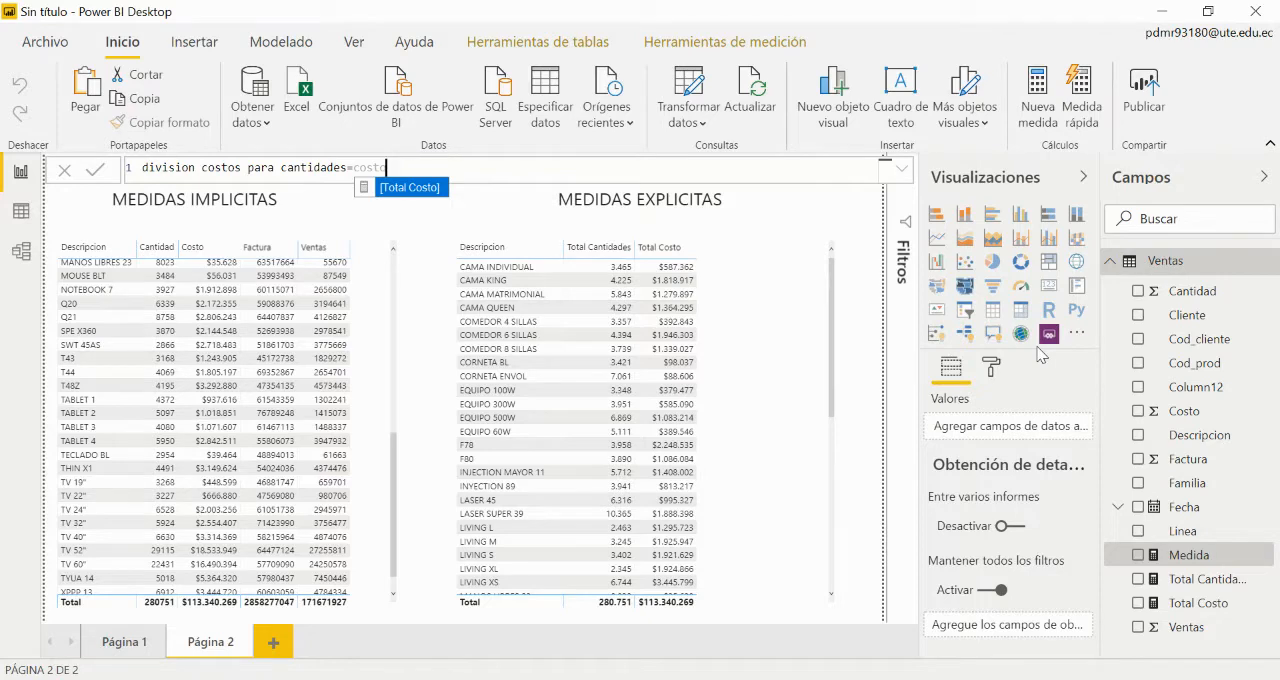
key("BackSpace")
key("BackSpace")
key("BackSpace")
key("BackSpace")
key("BackSpace")
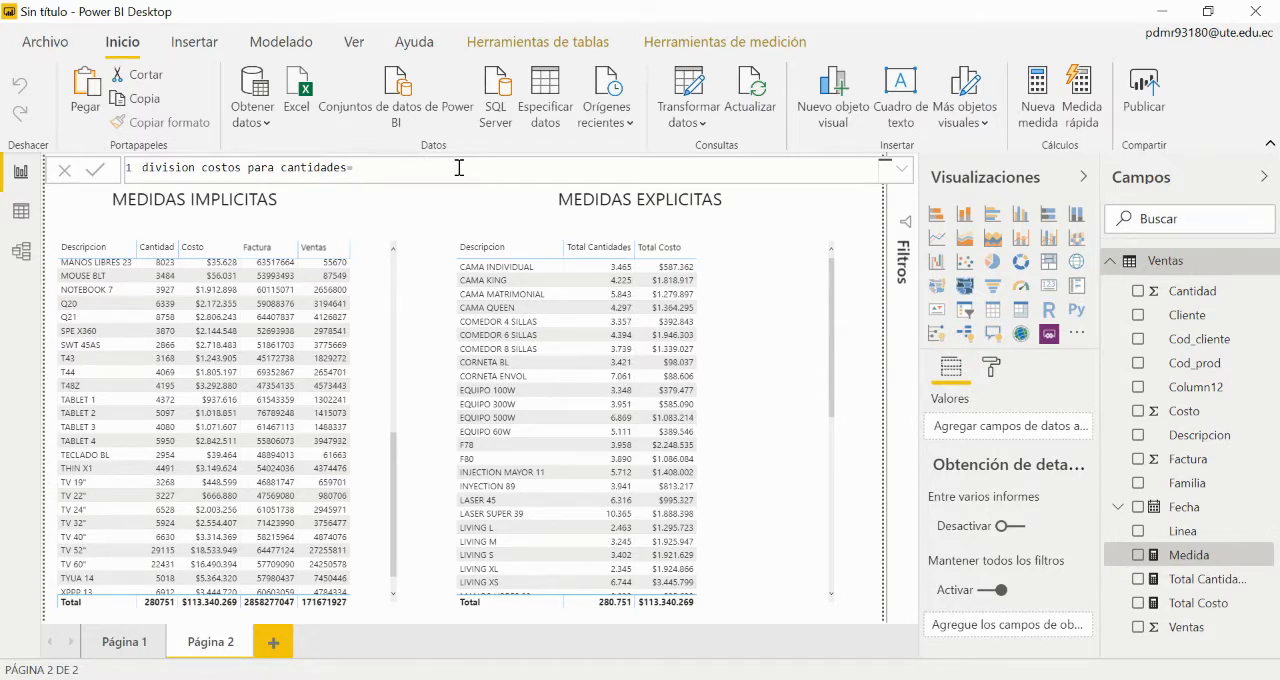
Step: Define the division costos para cantidades measure as [Total Costo]/[Total Cantidades]
type("costo")
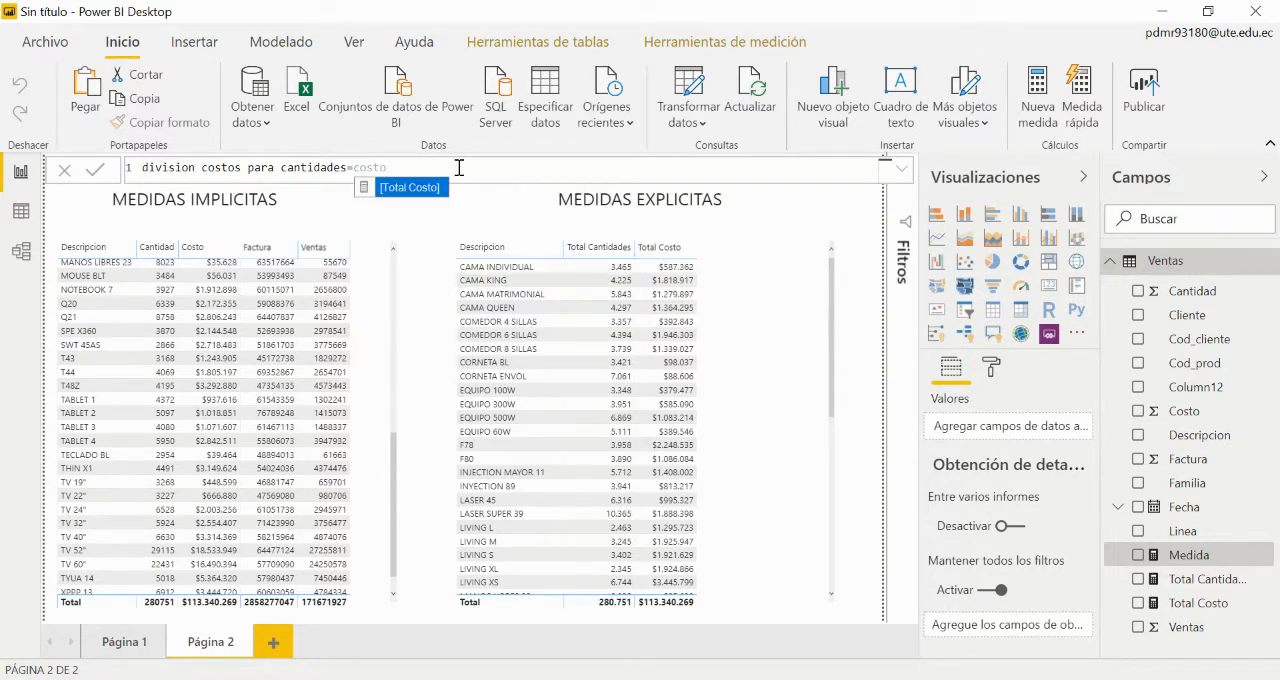
left_click(412, 188)
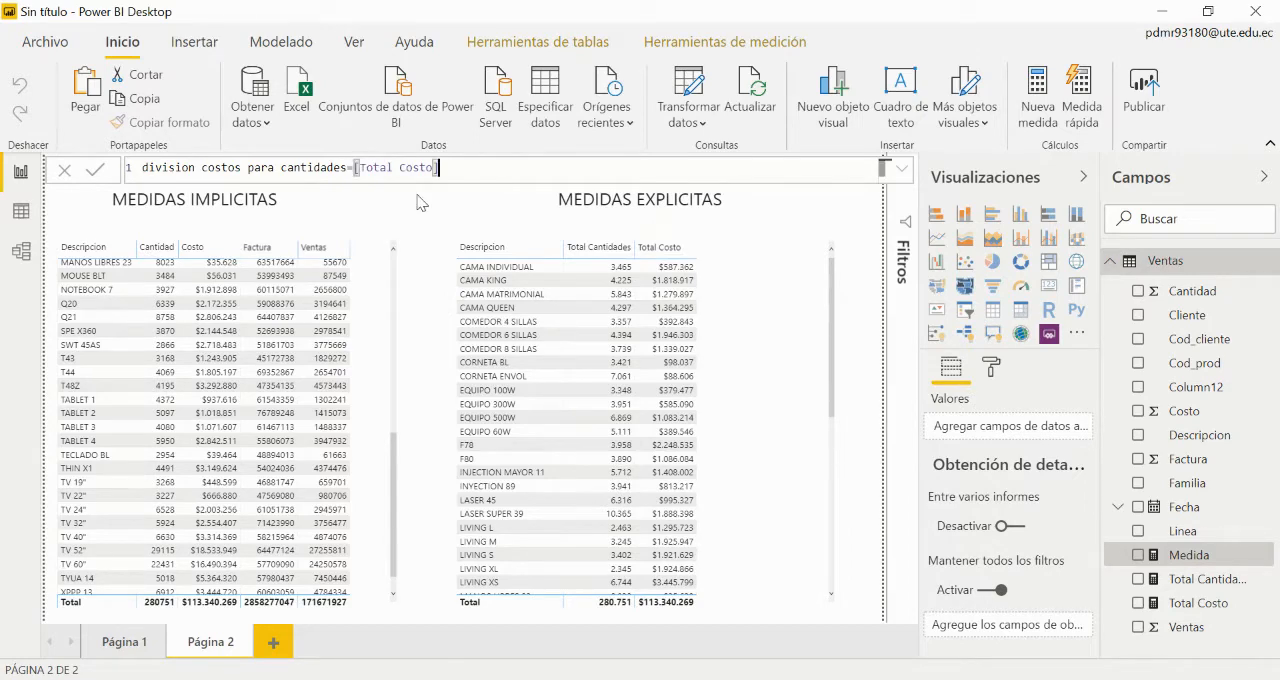
type("/can")
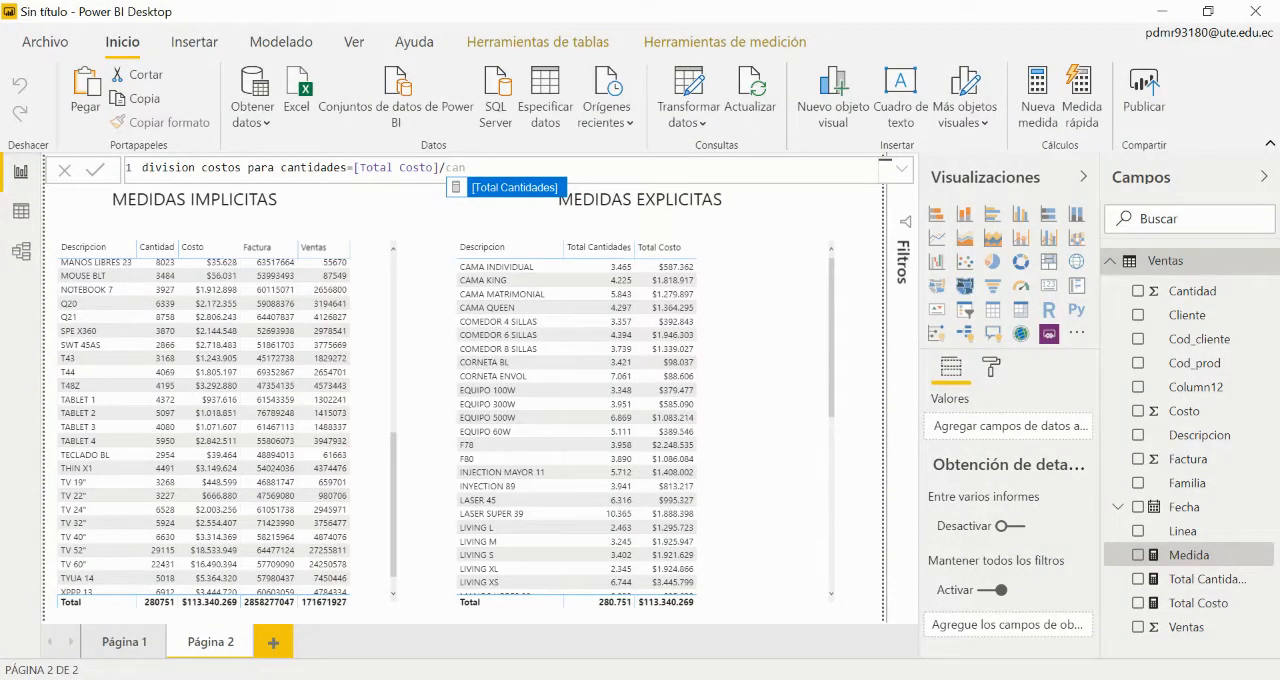
left_click(511, 189)
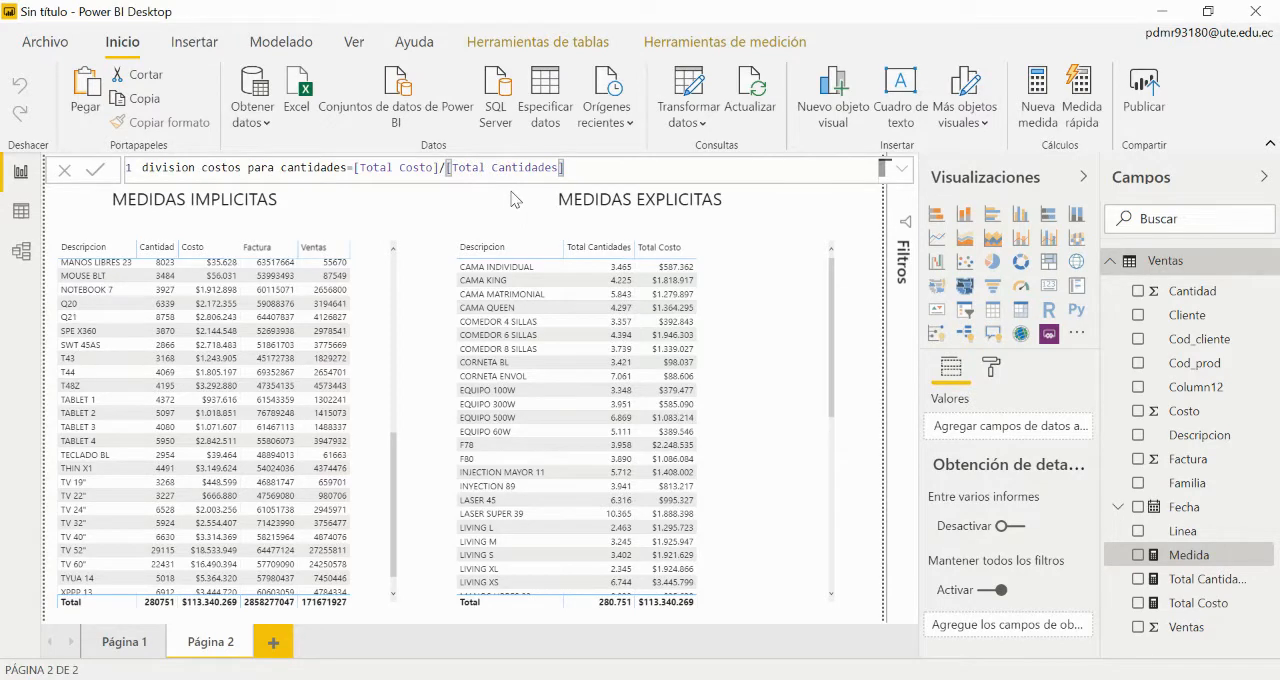
key("Return")
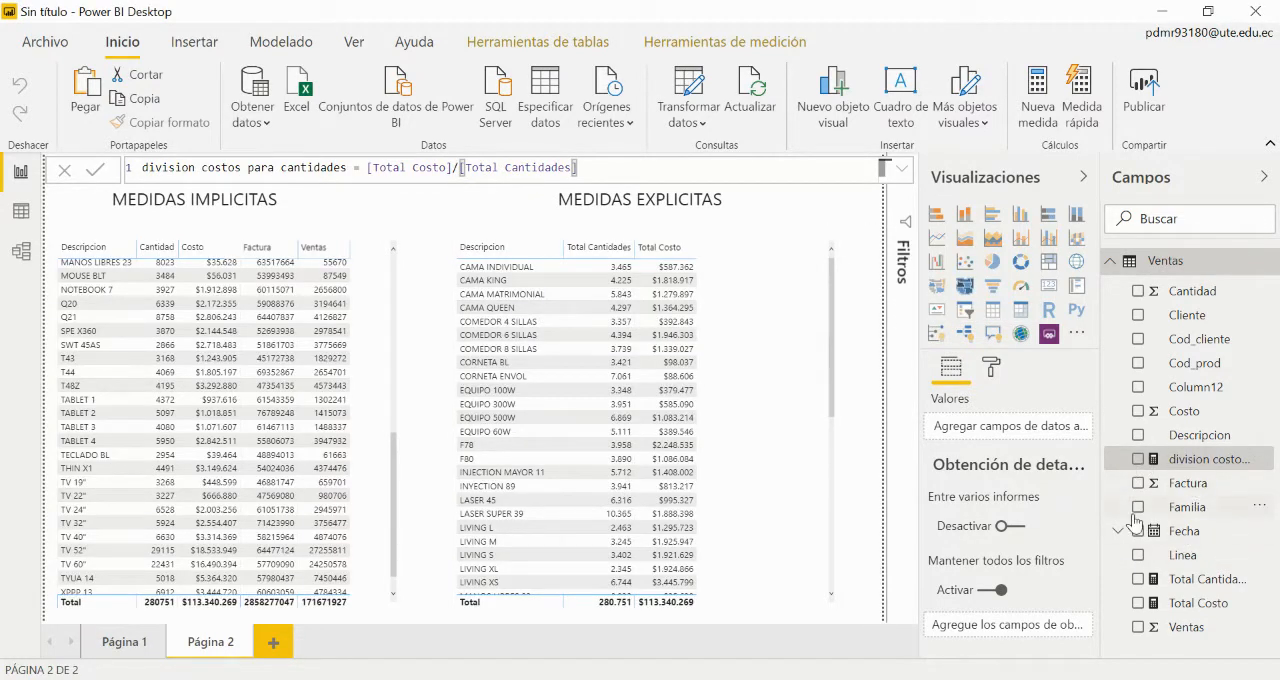
Step: Add the division costos para cantidades measure to the table under MEDIDAS EXPLICITAS
left_click_drag(1218, 461, 762, 391)
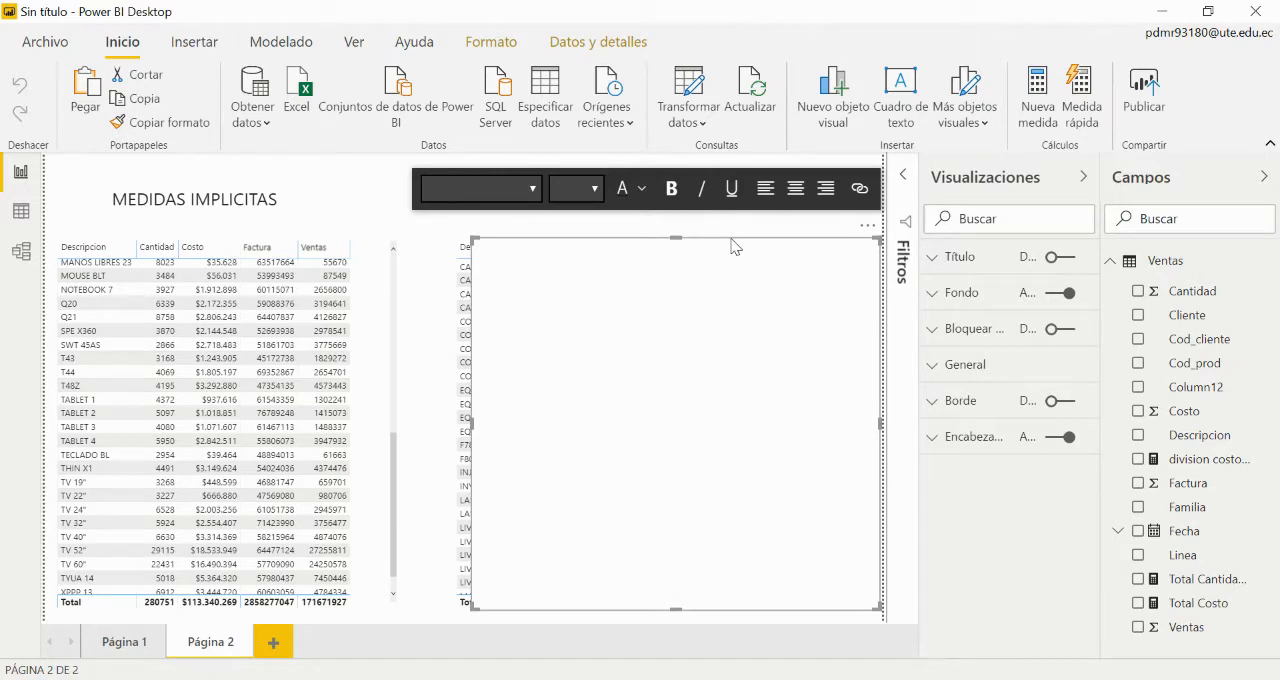
key("ctrl+z")
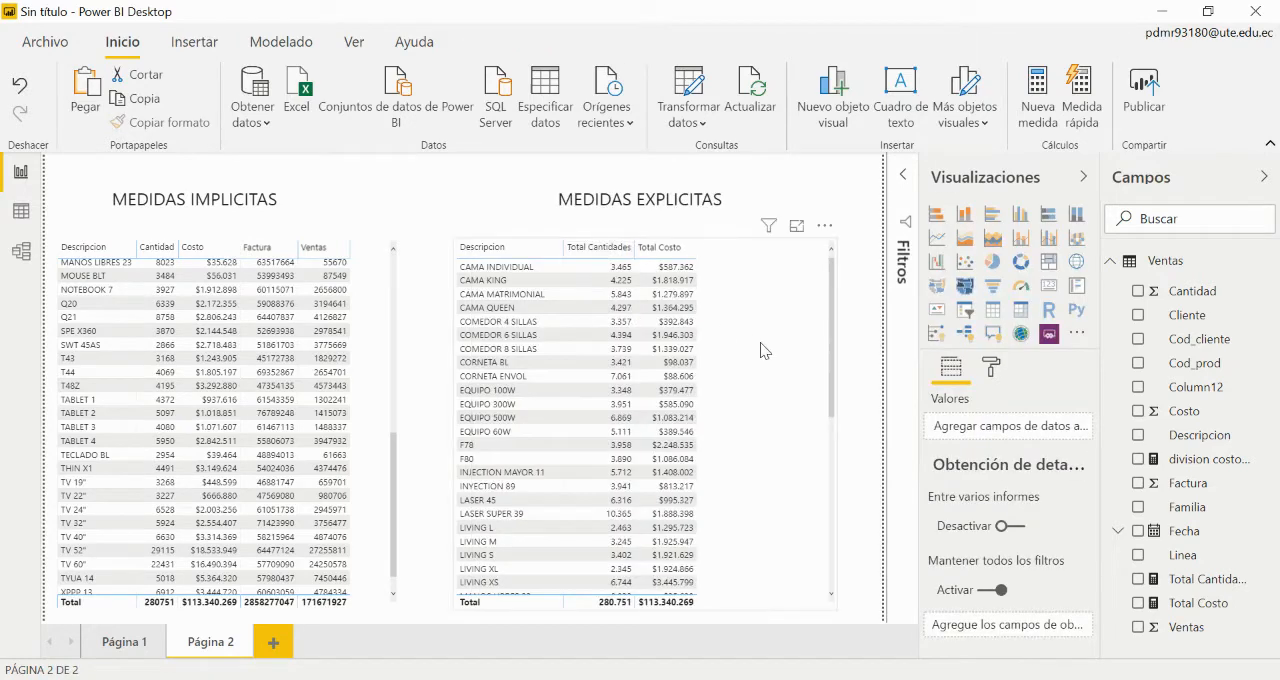
left_click(1138, 459)
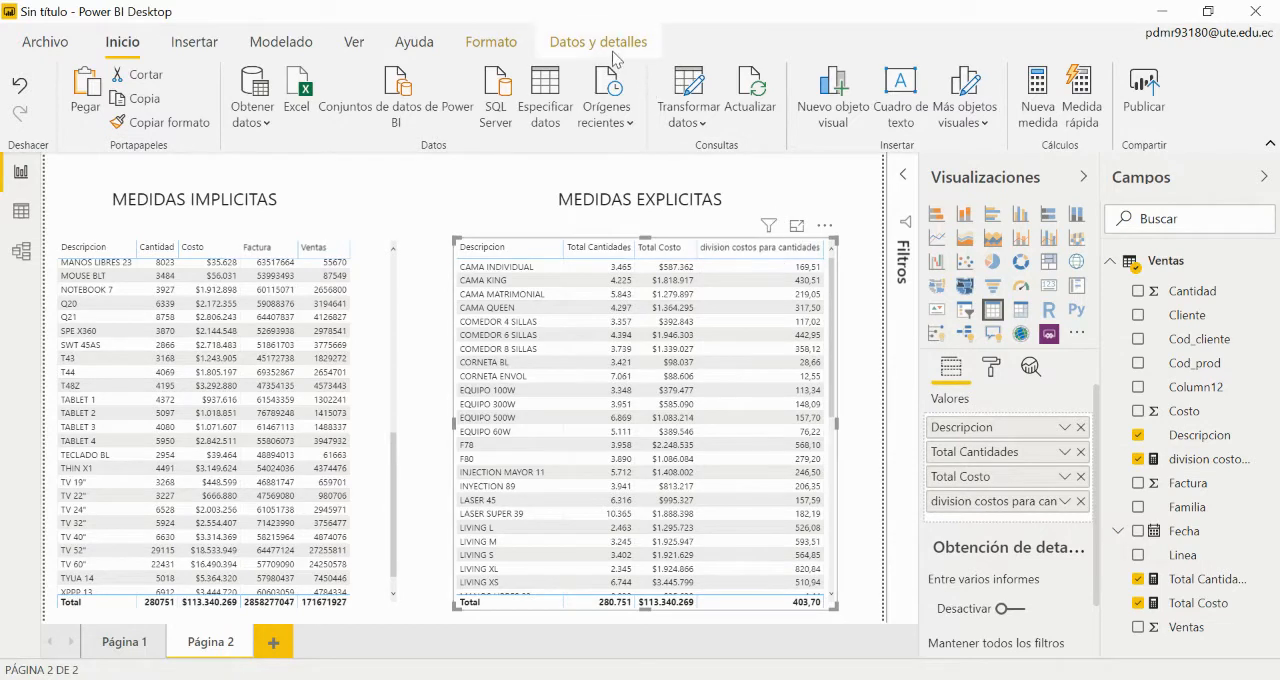
Step: Set division costos para cantidades to 0 decimals and narrow its table column so the header wraps onto two lines
left_click(1212, 460)
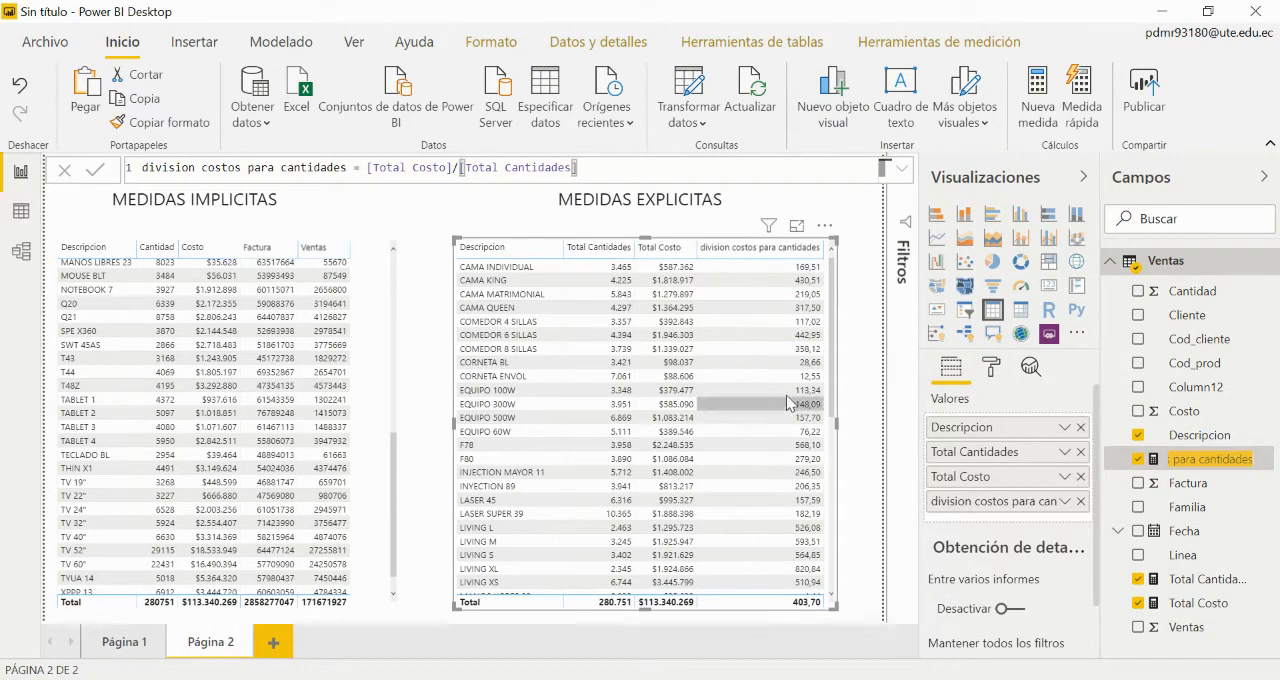
left_click(940, 42)
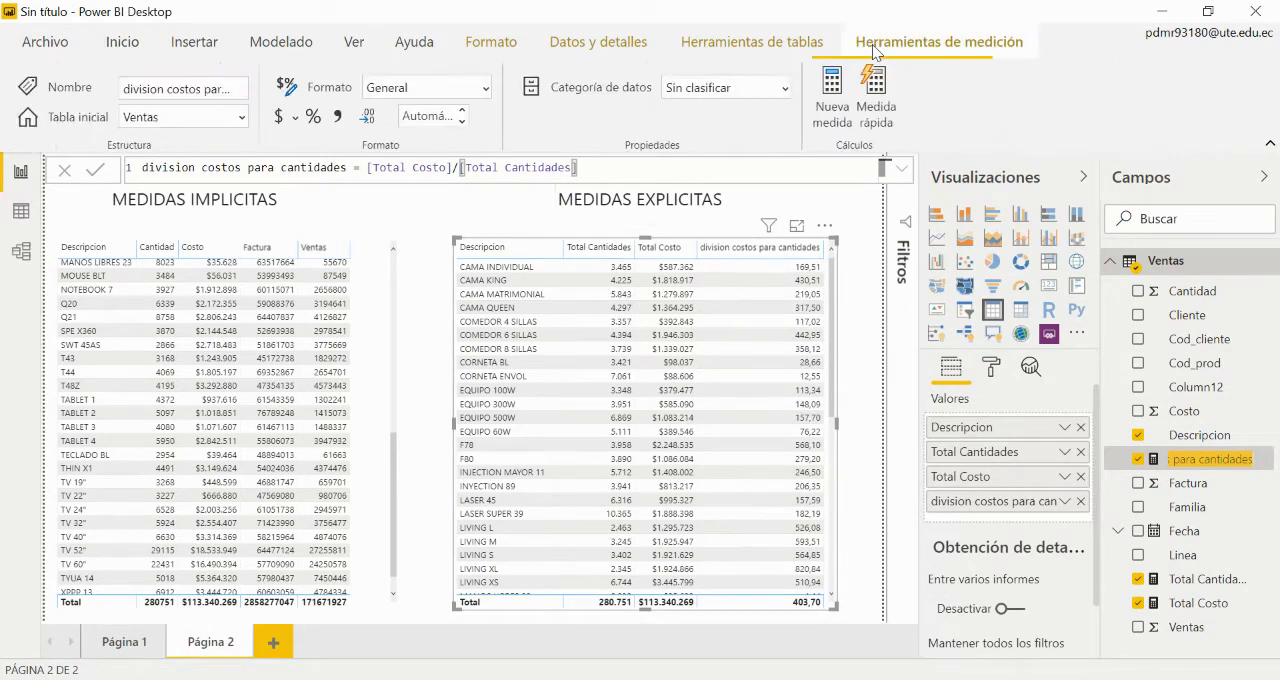
left_click(462, 111)
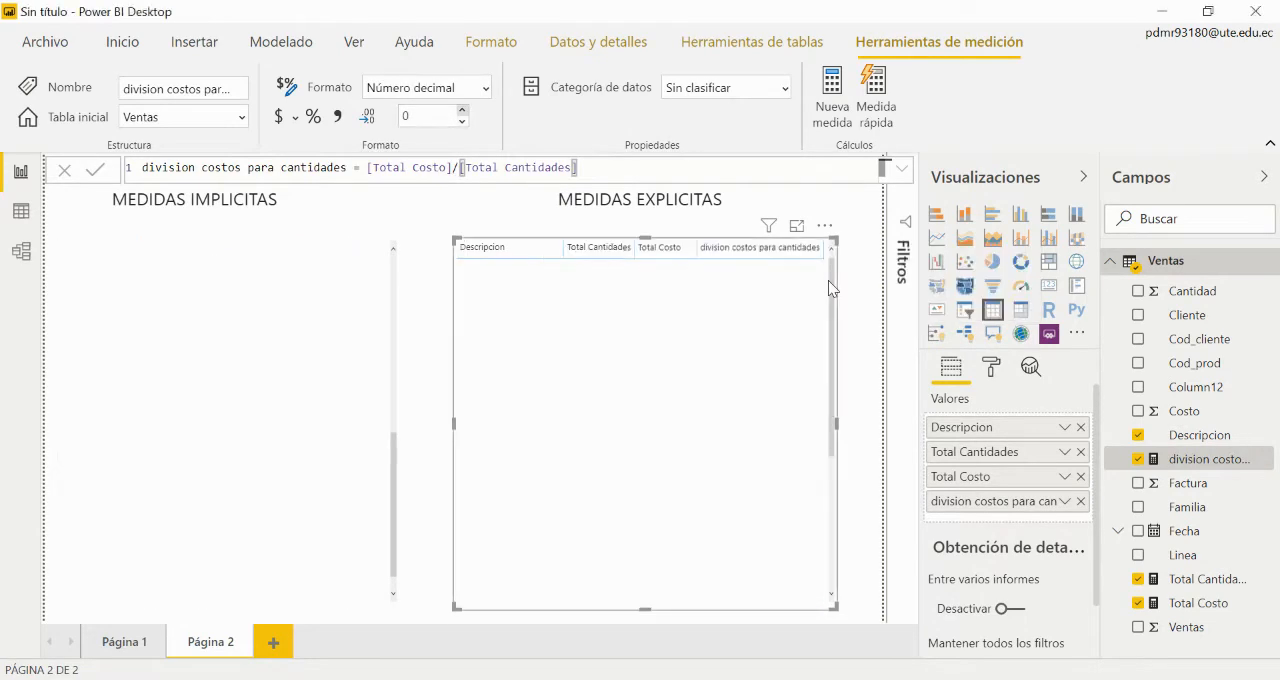
left_click_drag(823, 249, 768, 250)
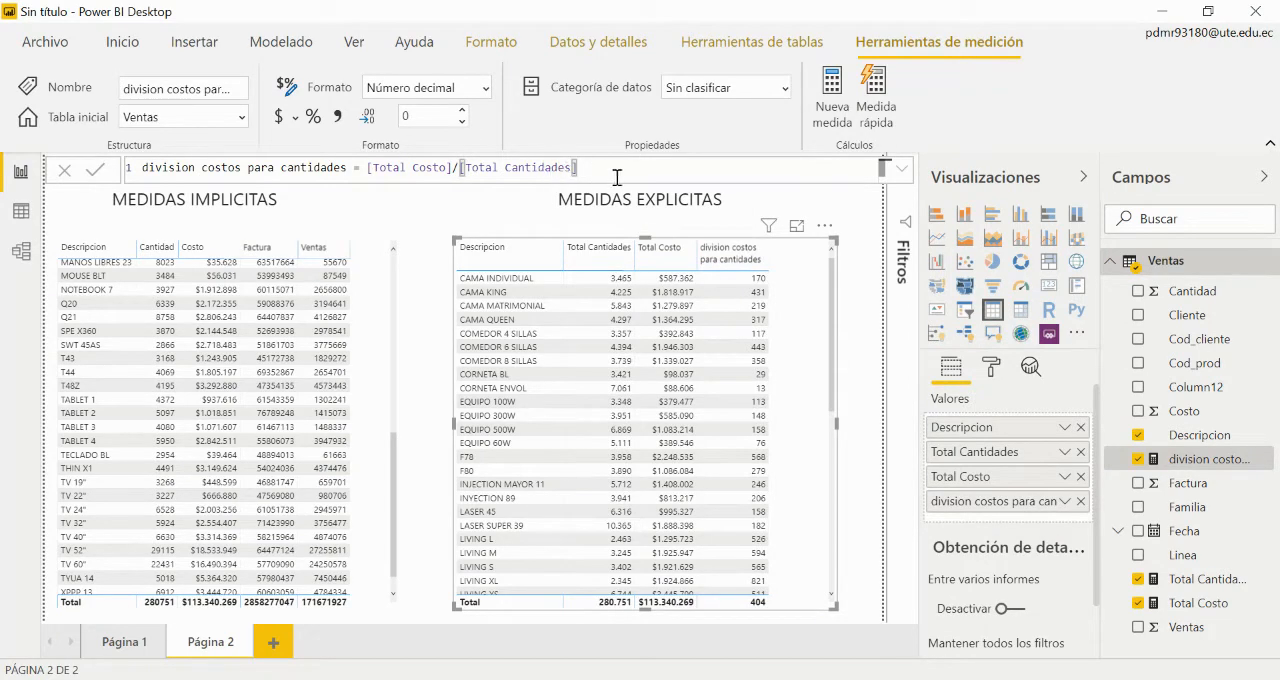
left_click(855, 295)
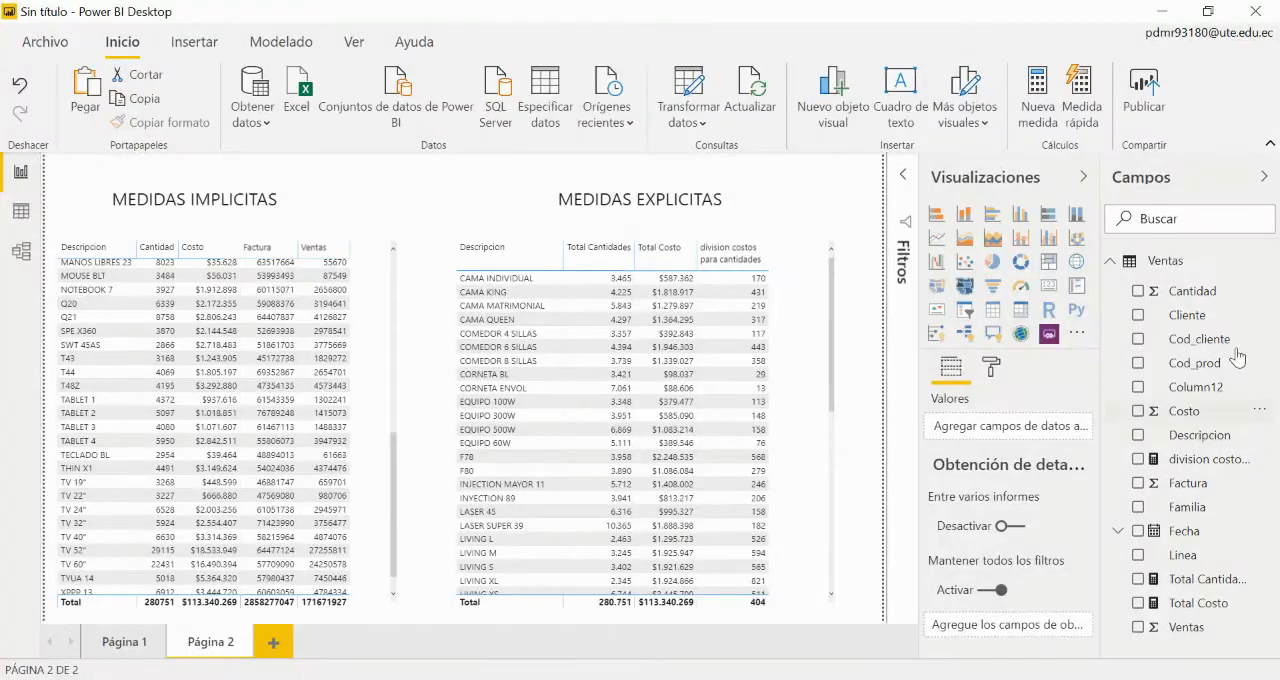
Step: Start another measure in the Ventas table and name it DIvide ventas para facturas
left_click(1250, 264)
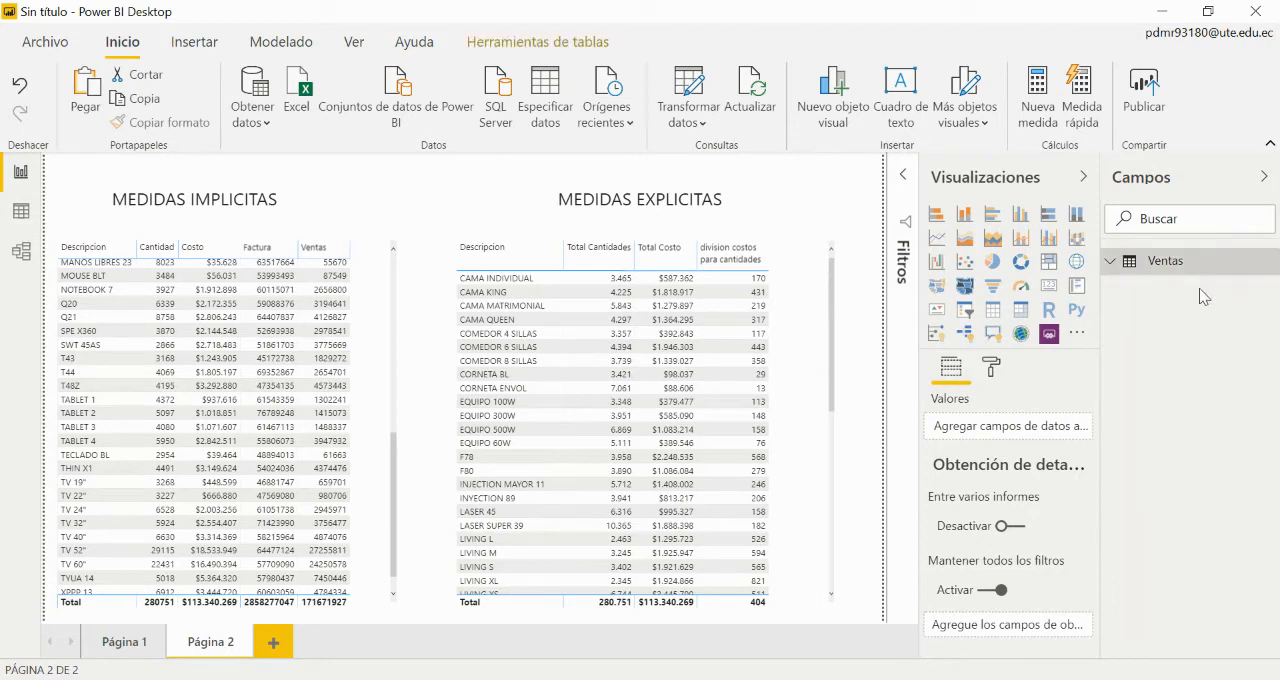
left_click(1268, 261)
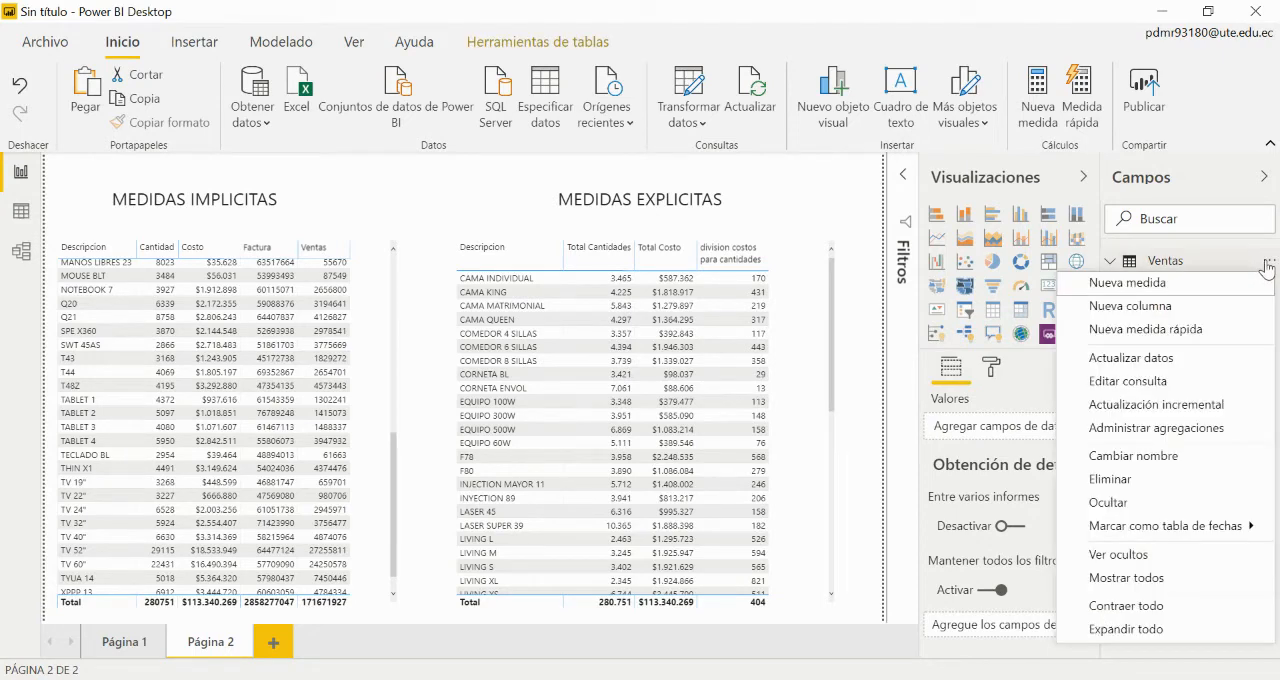
left_click(1190, 292)
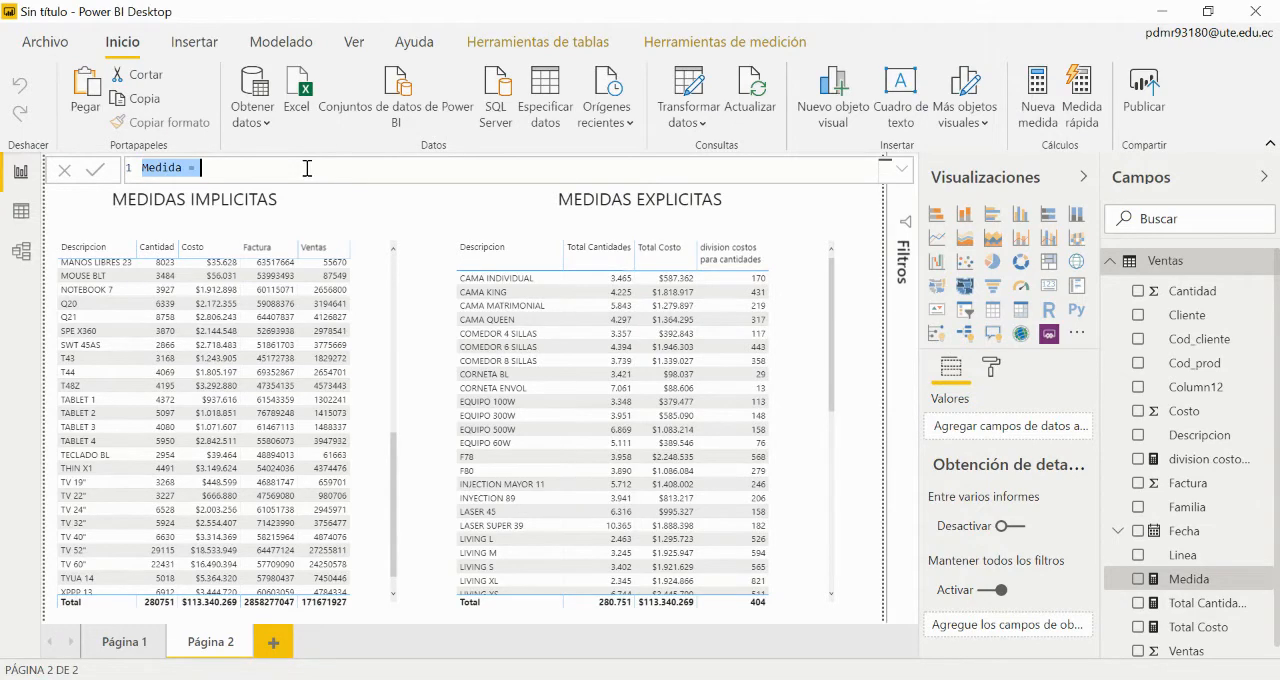
type("DIvide")
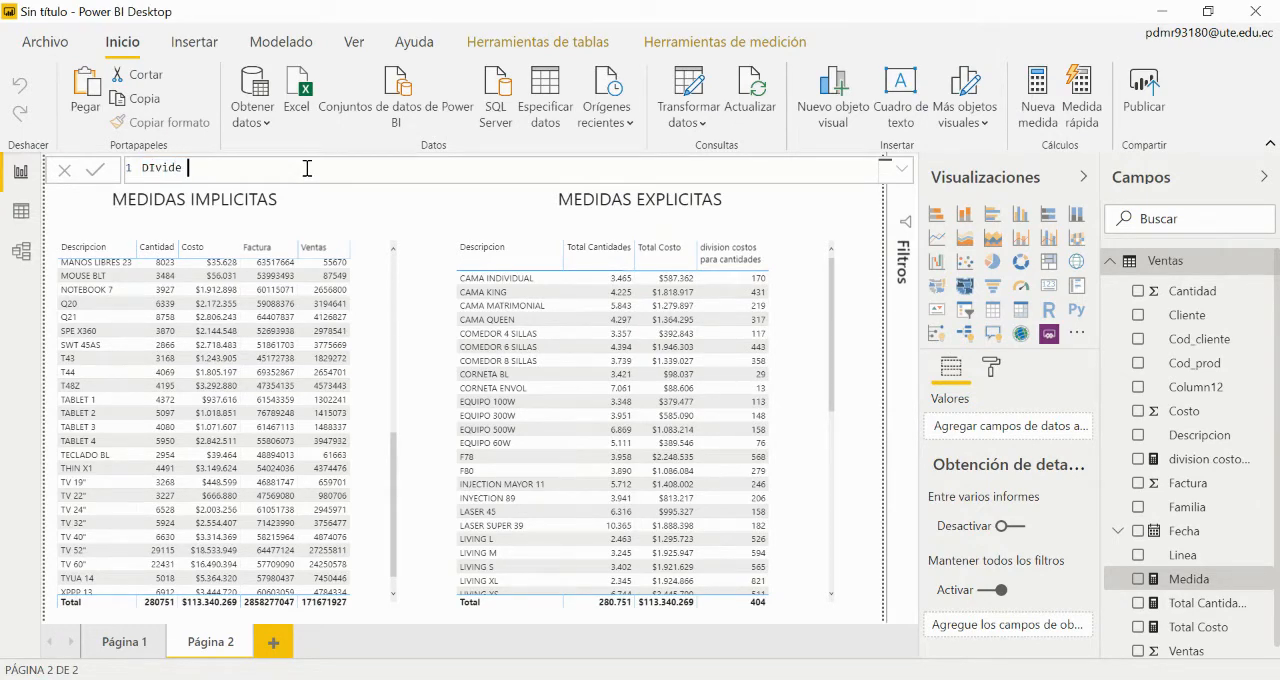
type(" ventas para")
type("facturas=ven")
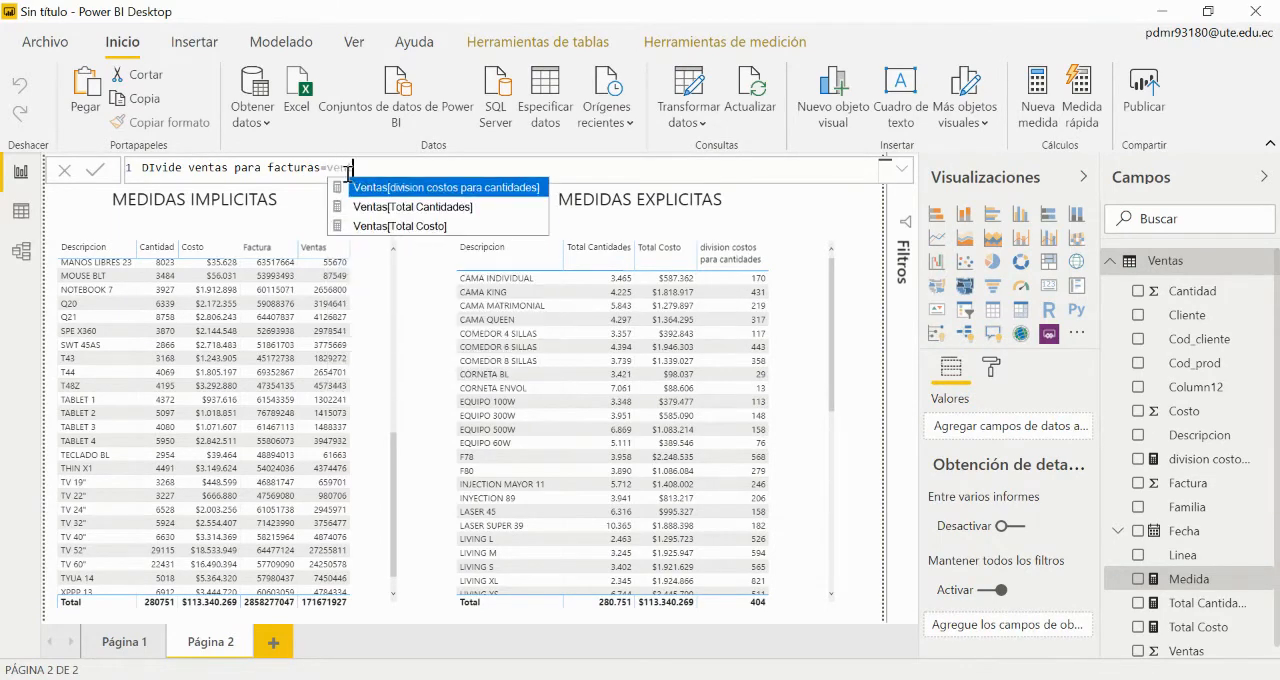
type("tas")
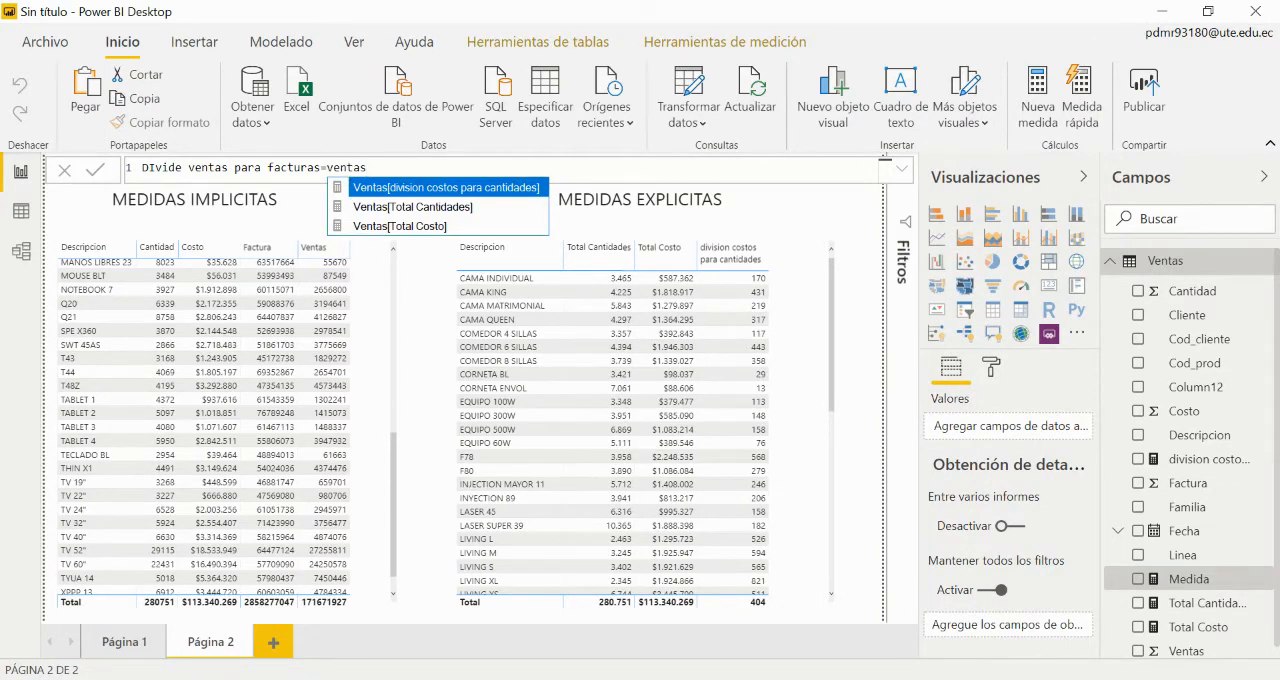
key("Escape")
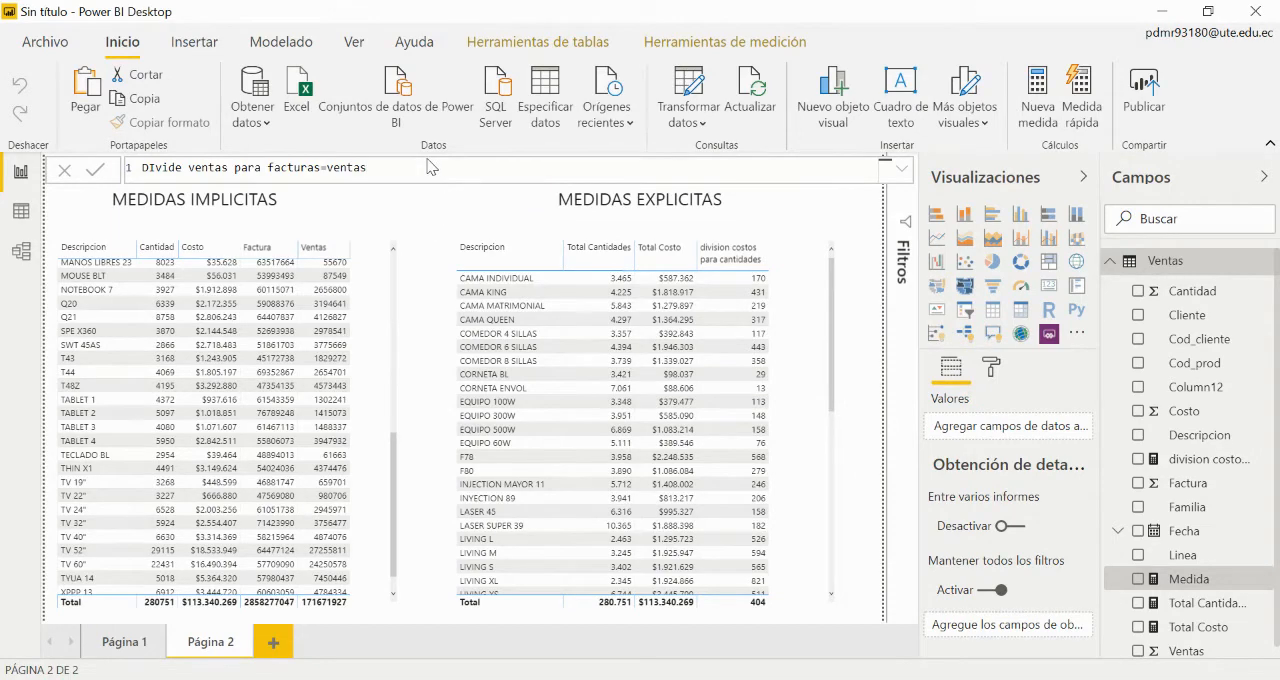
key("BackSpace")
key("BackSpace")
key("BackSpace")
key("BackSpace")
key("BackSpace")
key("BackSpace")
type("facct")
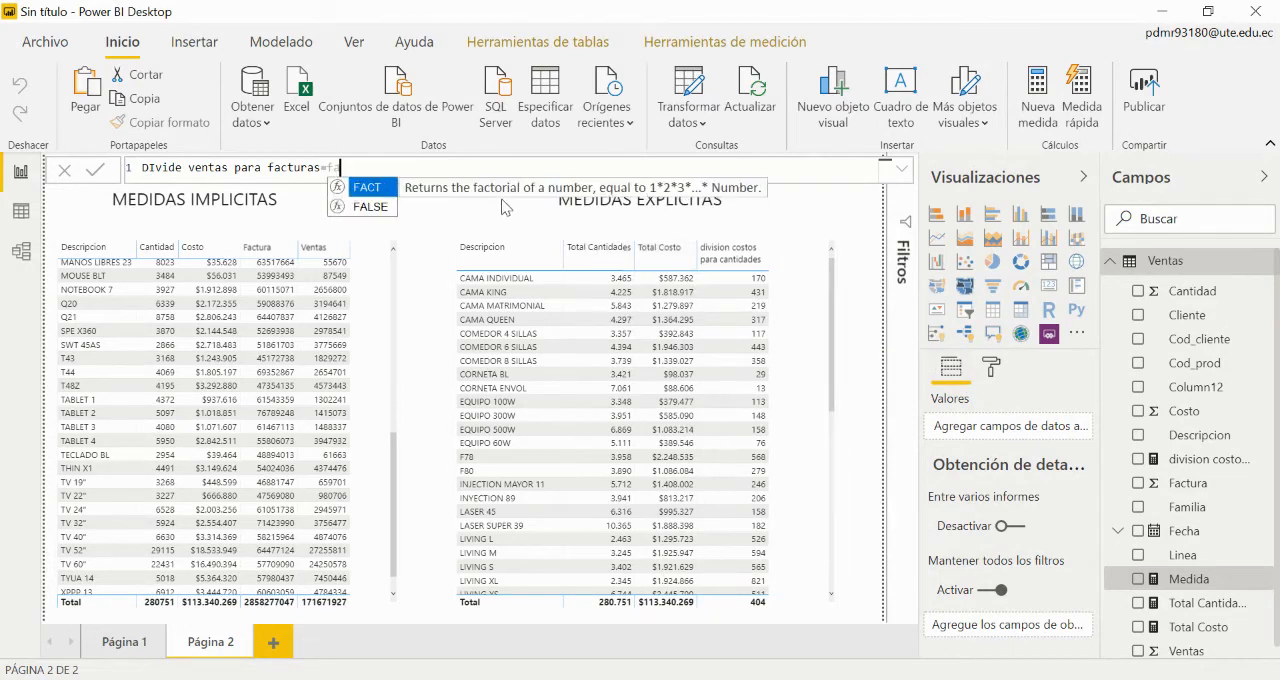
key("BackSpace")
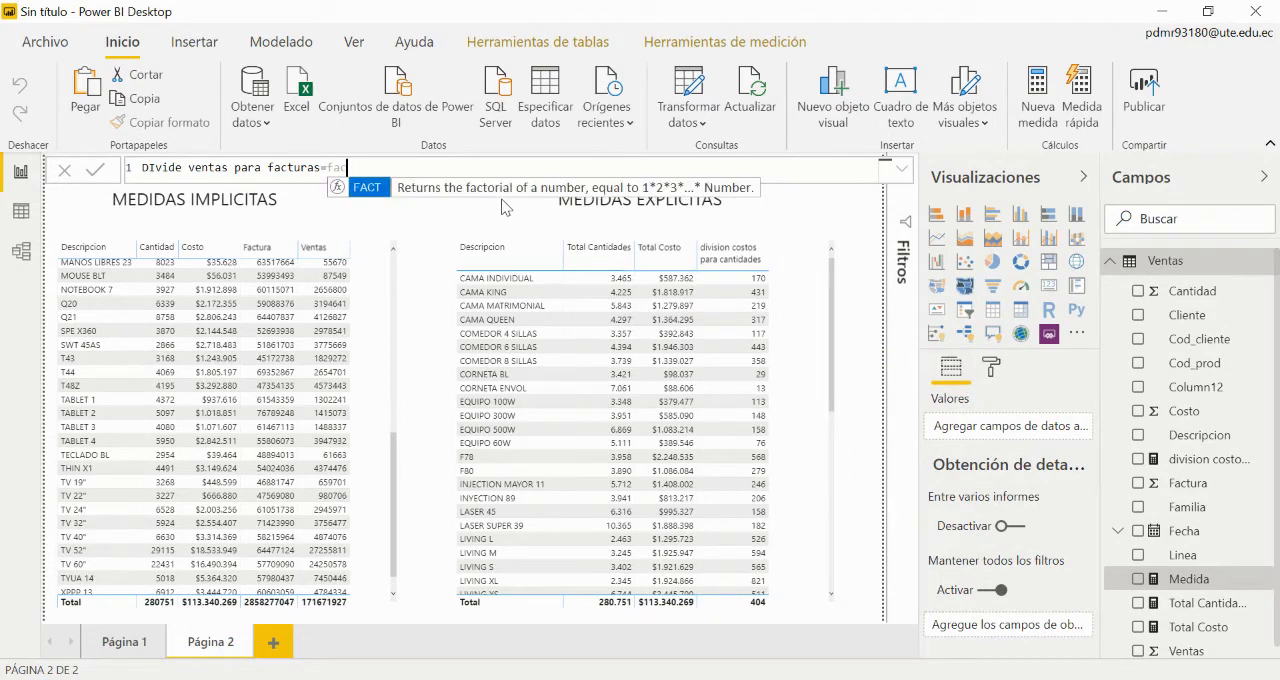
type("turas")
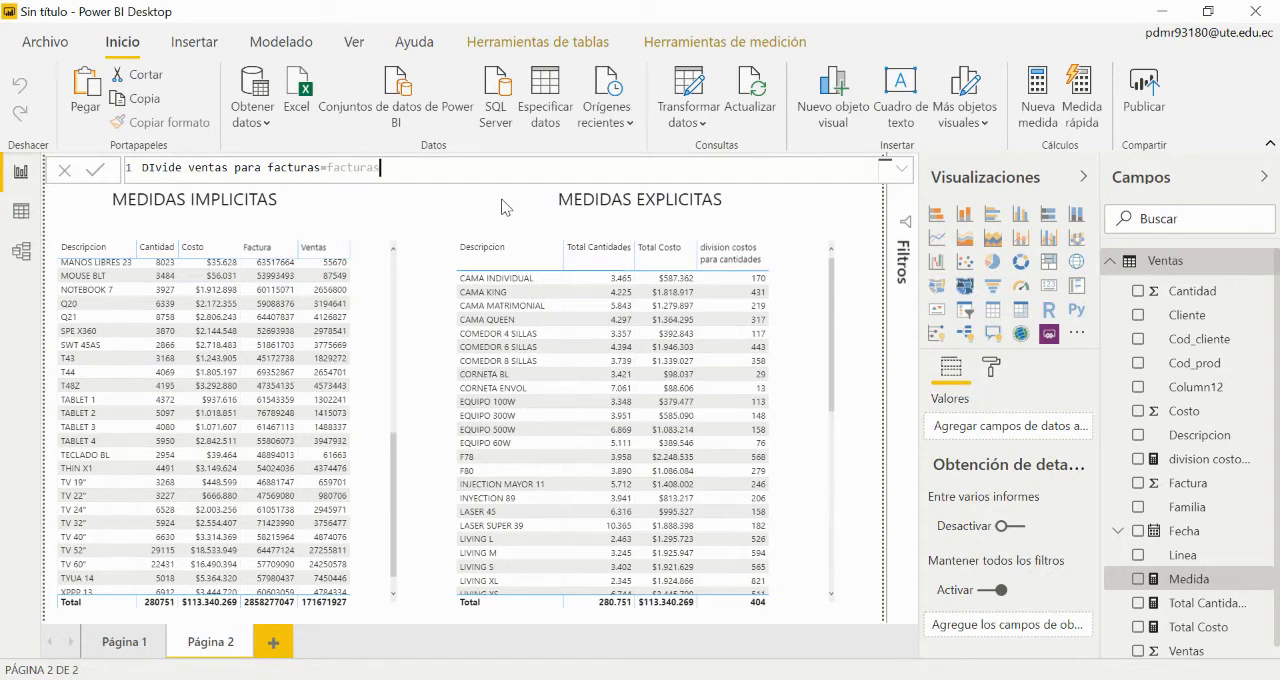
key("BackSpace")
key("BackSpace")
key("BackSpace")
key("BackSpace")
key("BackSpace")
key("BackSpace")
key("BackSpace")
key("BackSpace")
type("factur")
key("BackSpace")
key("BackSpace")
key("BackSpace")
key("BackSpace")
key("BackSpace")
key("BackSpace")
key("BackSpace")
key("BackSpace")
Step: Begin the DIvide ventas para facturas formula with the SUM of Ventas[Factura]
type("sum(")
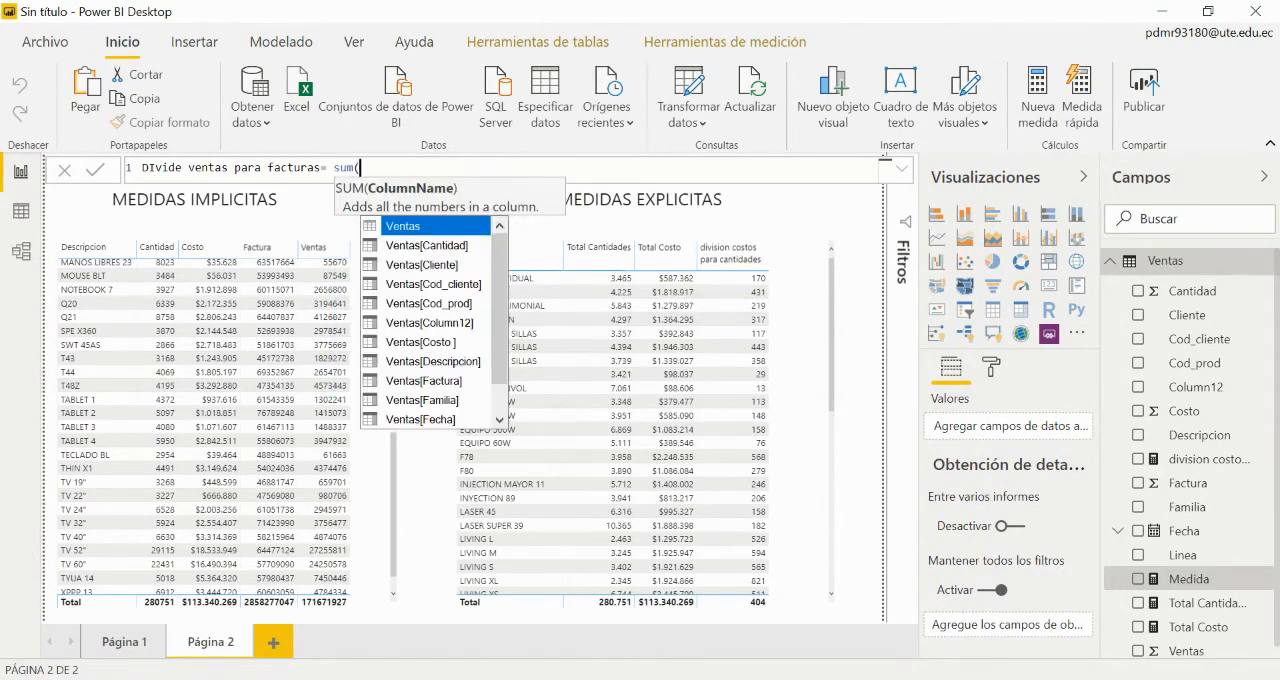
type("factu")
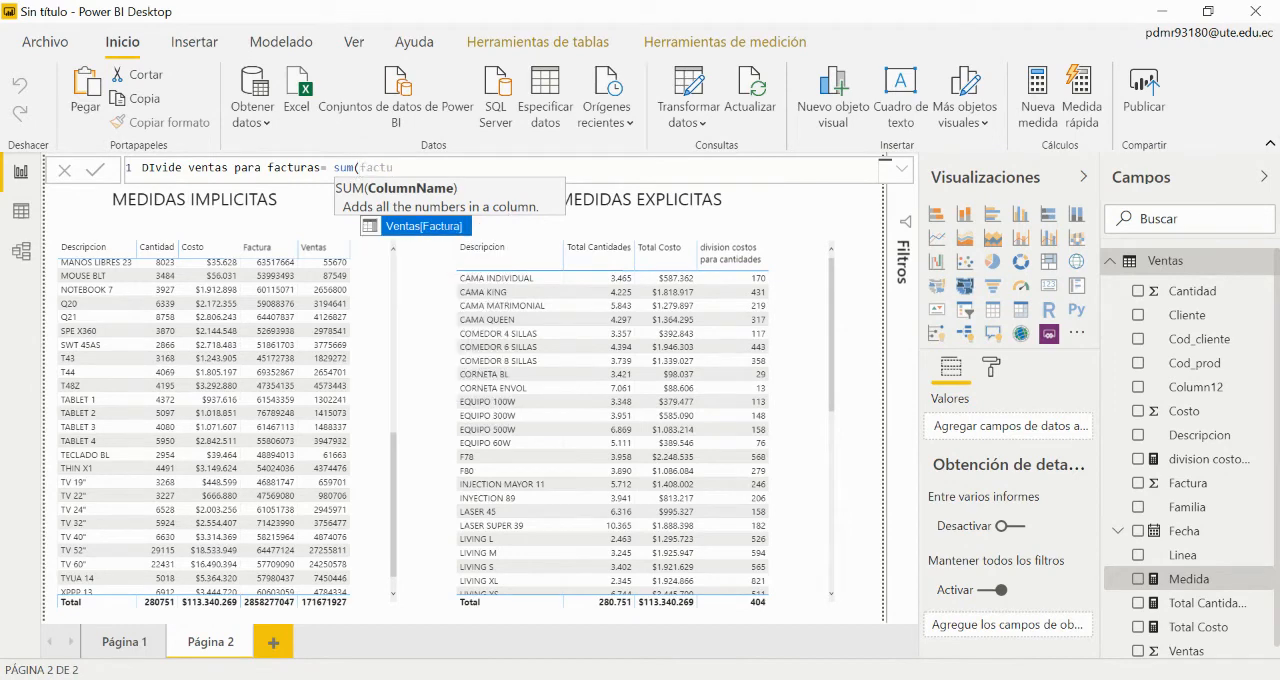
key("Tab")
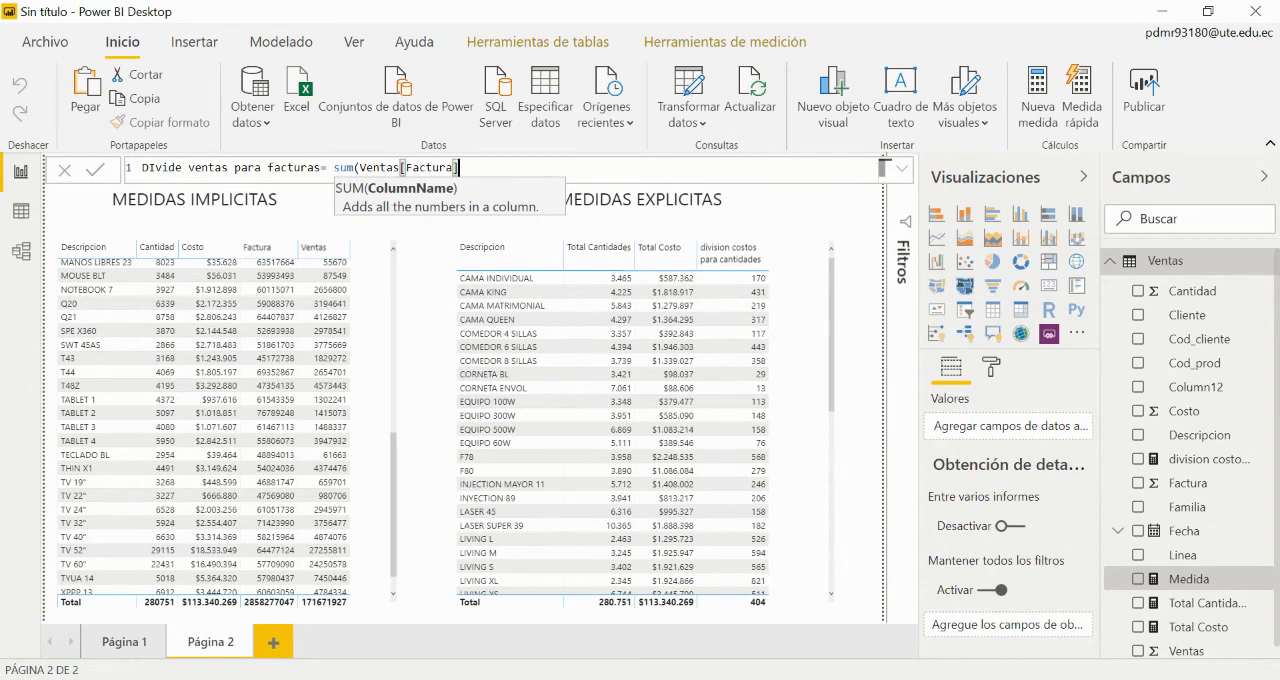
Step: Divide by the SUM of the Ventas[Ventas] column and commit the measure formula
type("/")
type("sum")
type("(vent")
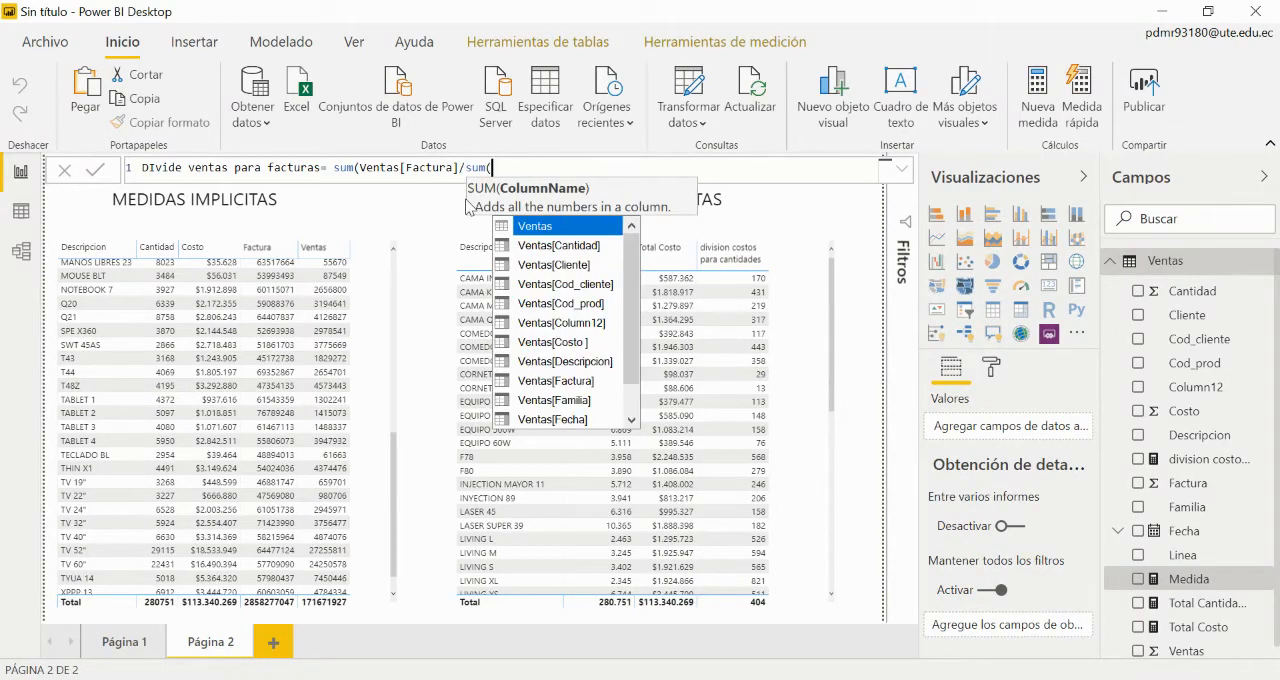
key("Down")
key("Down")
key("Down")
key("Down")
key("Down")
key("Down")
key("Down")
key("Down")
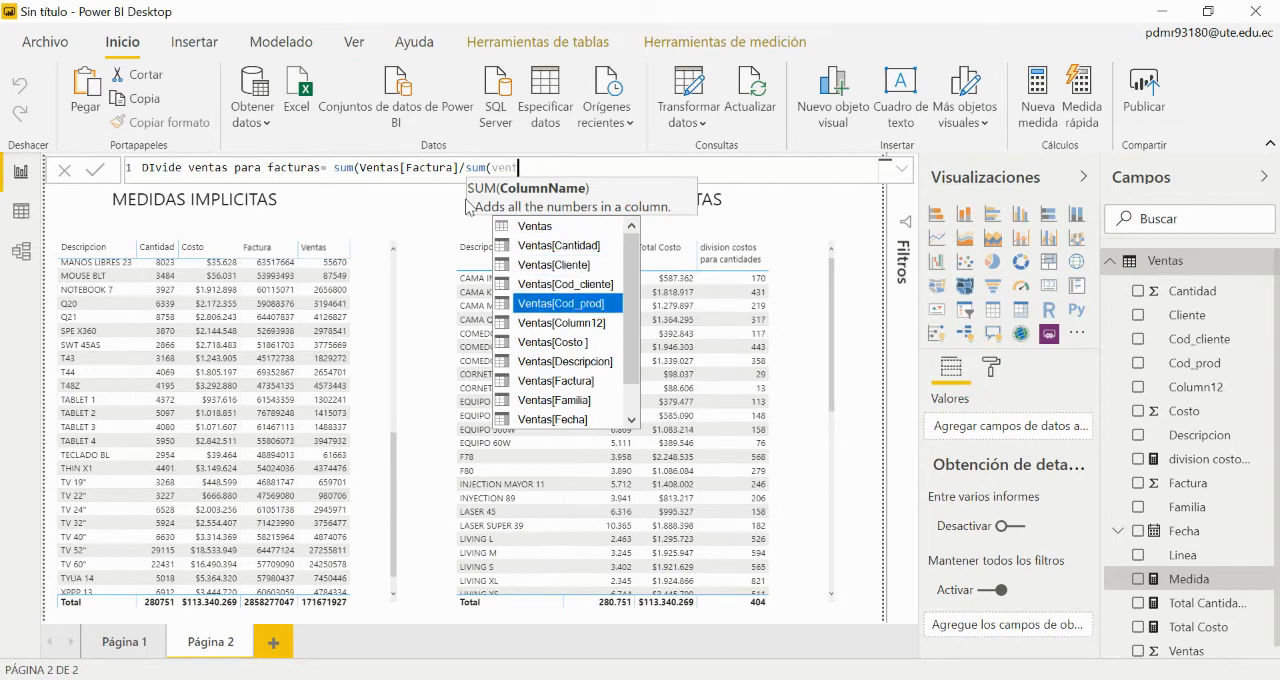
key("Up")
key("Up")
key("Up")
key("Up")
key("Up")
key("Up")
key("Down")
key("Down")
key("Down")
key("Down")
key("Down")
key("Down")
key("Down")
key("Down")
key("Down")
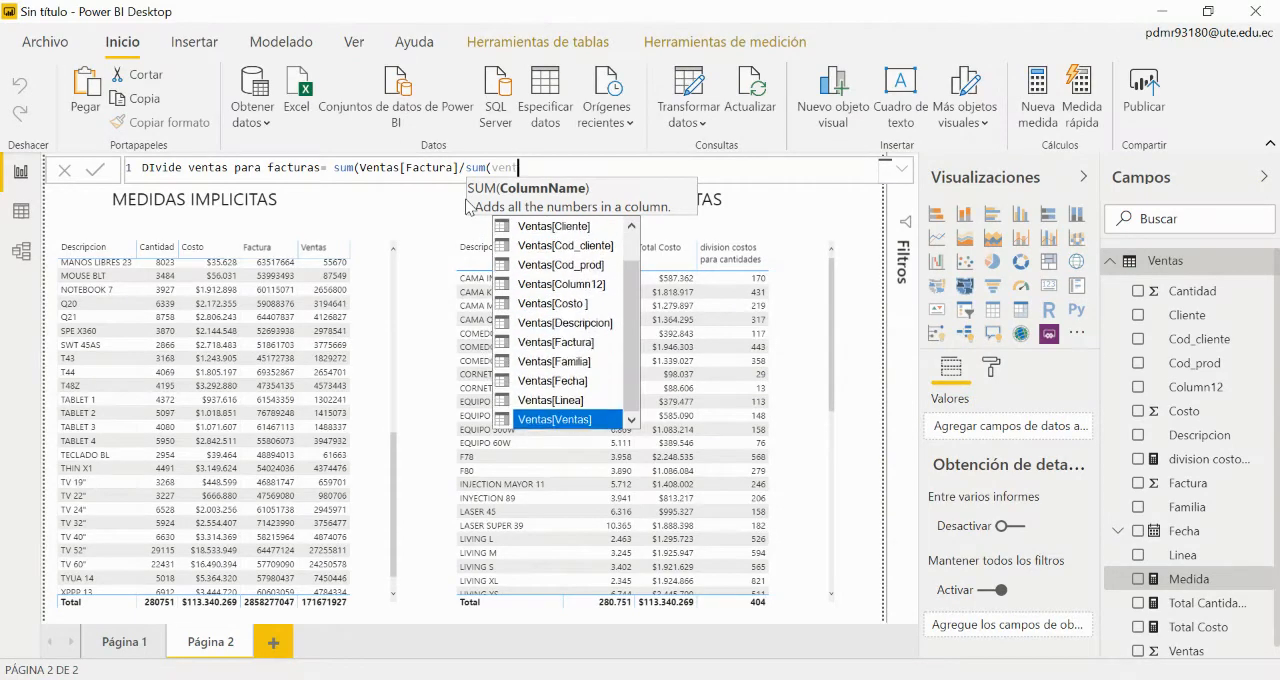
key("Tab")
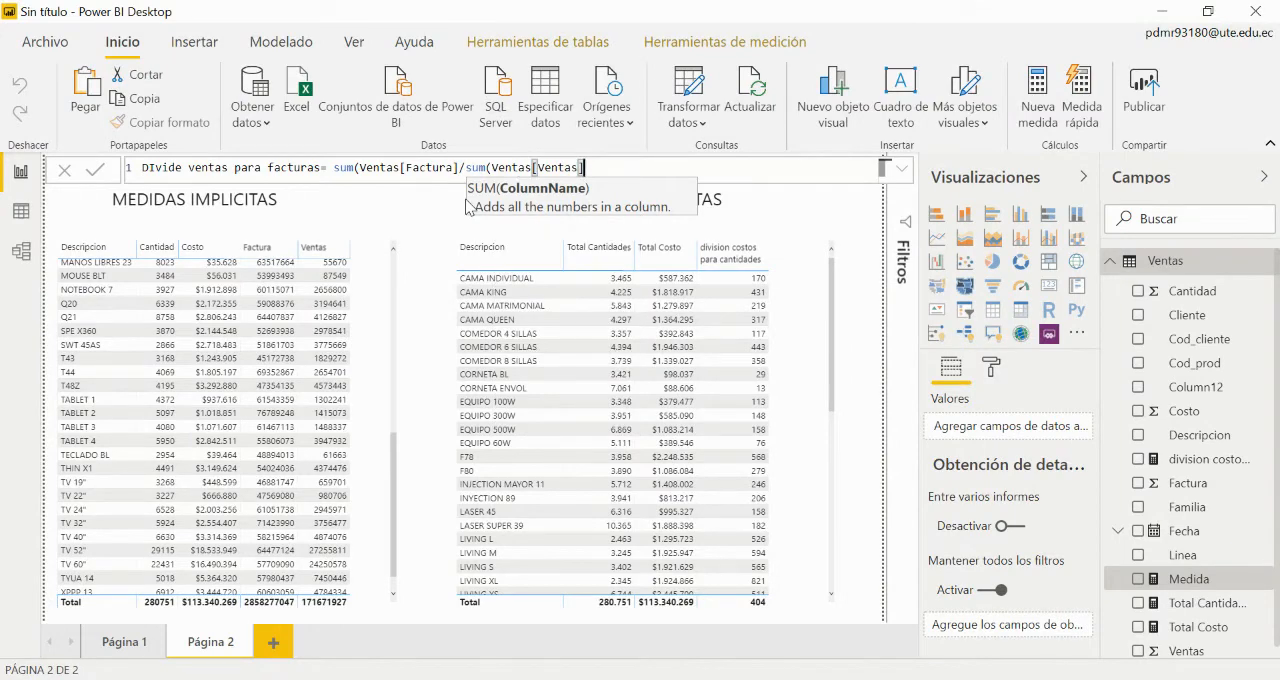
key("Return")
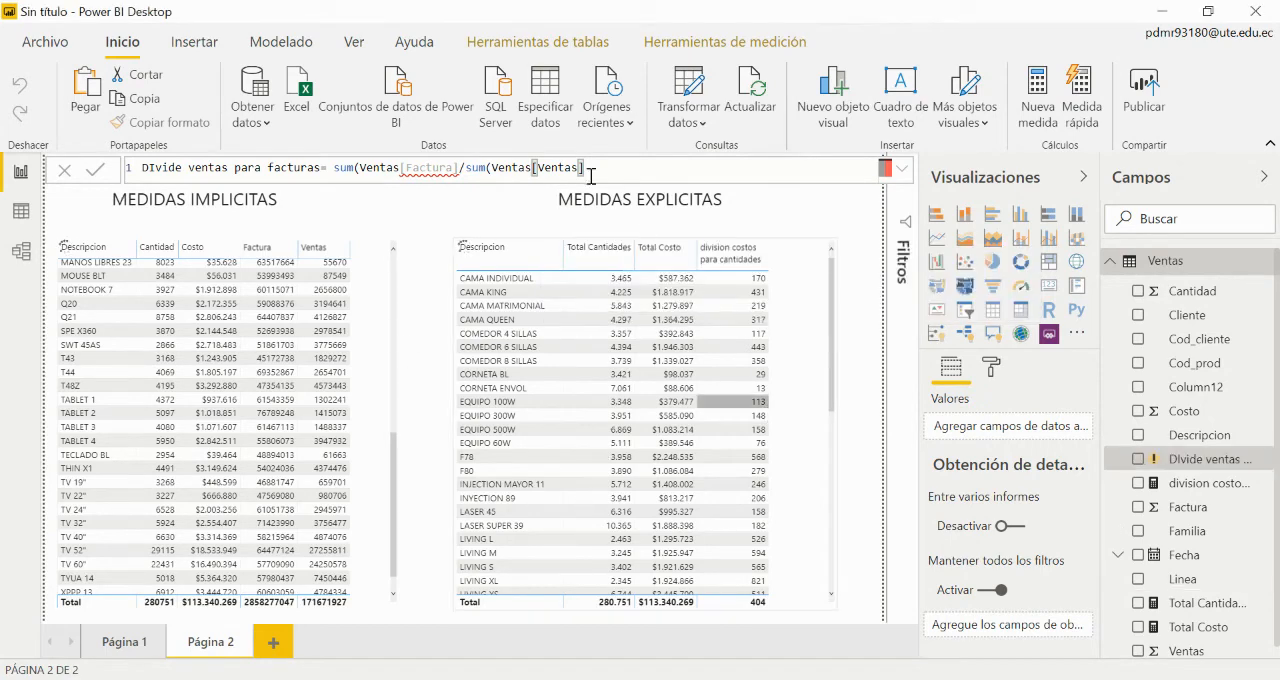
Step: Close the first SUM right after Ventas[Factura] and remove the extra closing parenthesis at the end of the formula
left_click(469, 167)
type(")")
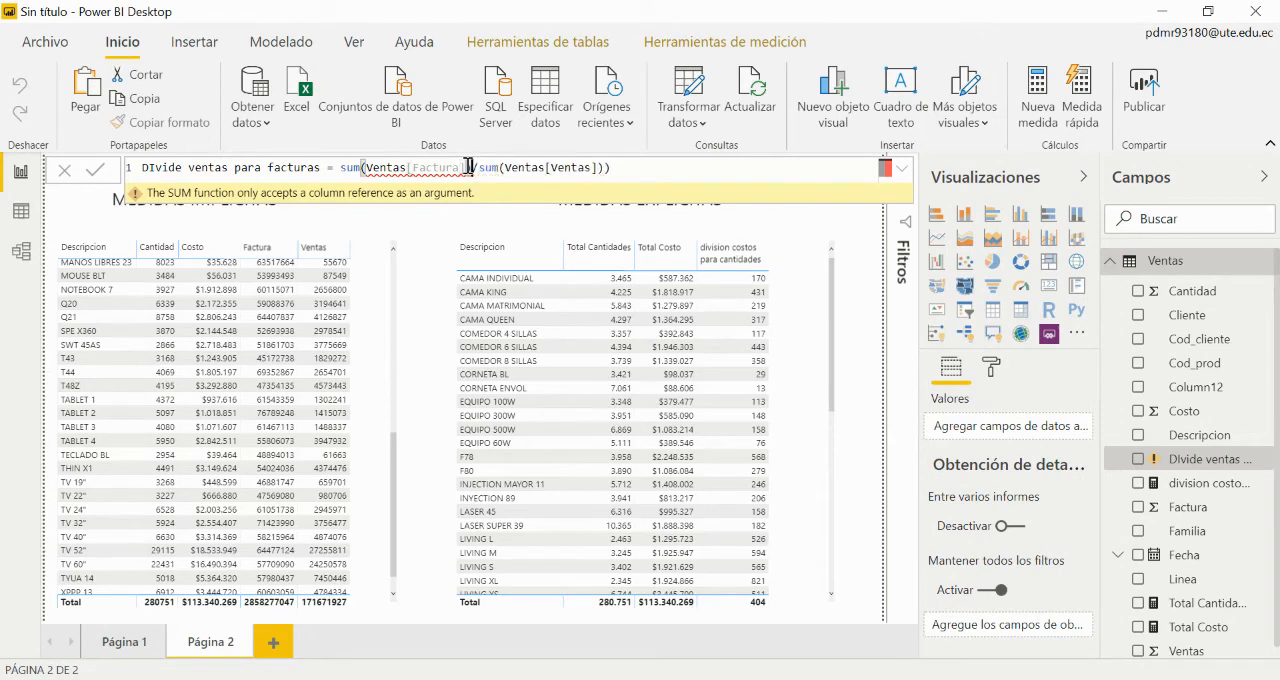
left_click(613, 170)
key("BackSpace")
Step: Re-enter the Ventas[Factura] reference in the first SUM and commit the formula as sum(Ventas[Factura])/sum(Ventas[Ventas])
left_click(467, 167)
key("BackSpace")
key("BackSpace")
key("BackSpace")
key("BackSpace")
key("BackSpace")
key("BackSpace")
key("BackSpace")
key("BackSpace")
key("BackSpace")
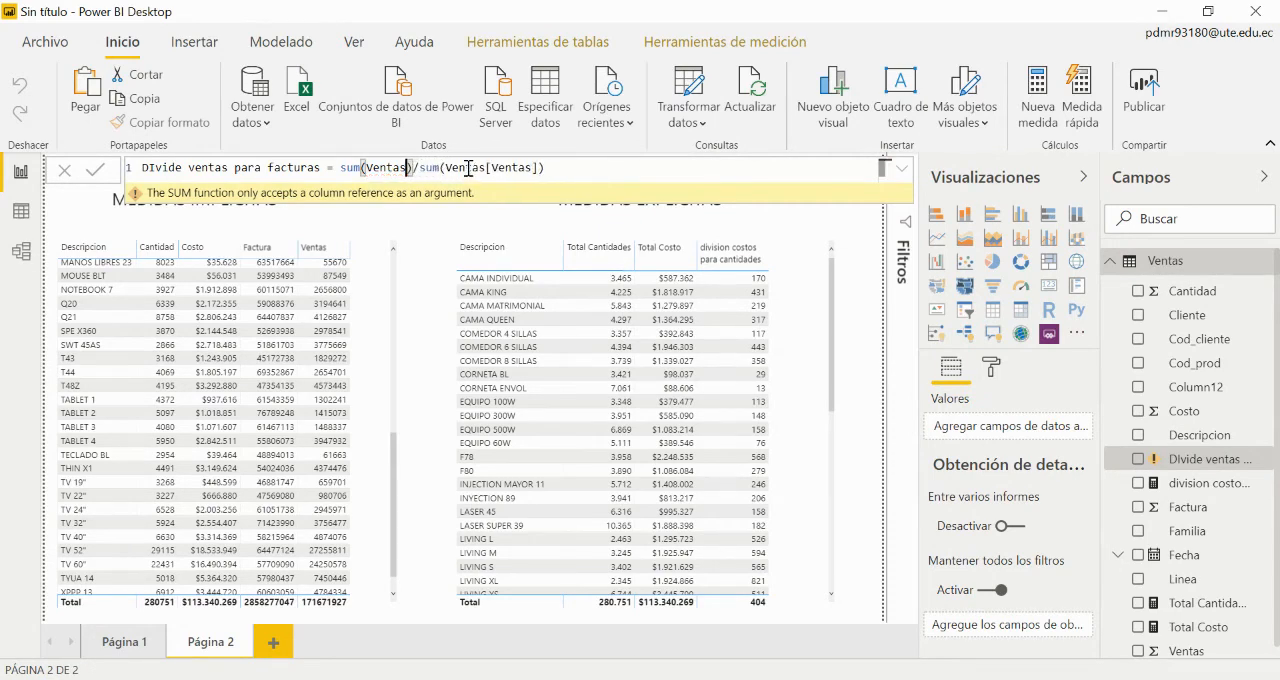
key("Down")
key("Down")
key("Down")
key("Down")
key("Down")
key("Down")
key("Down")
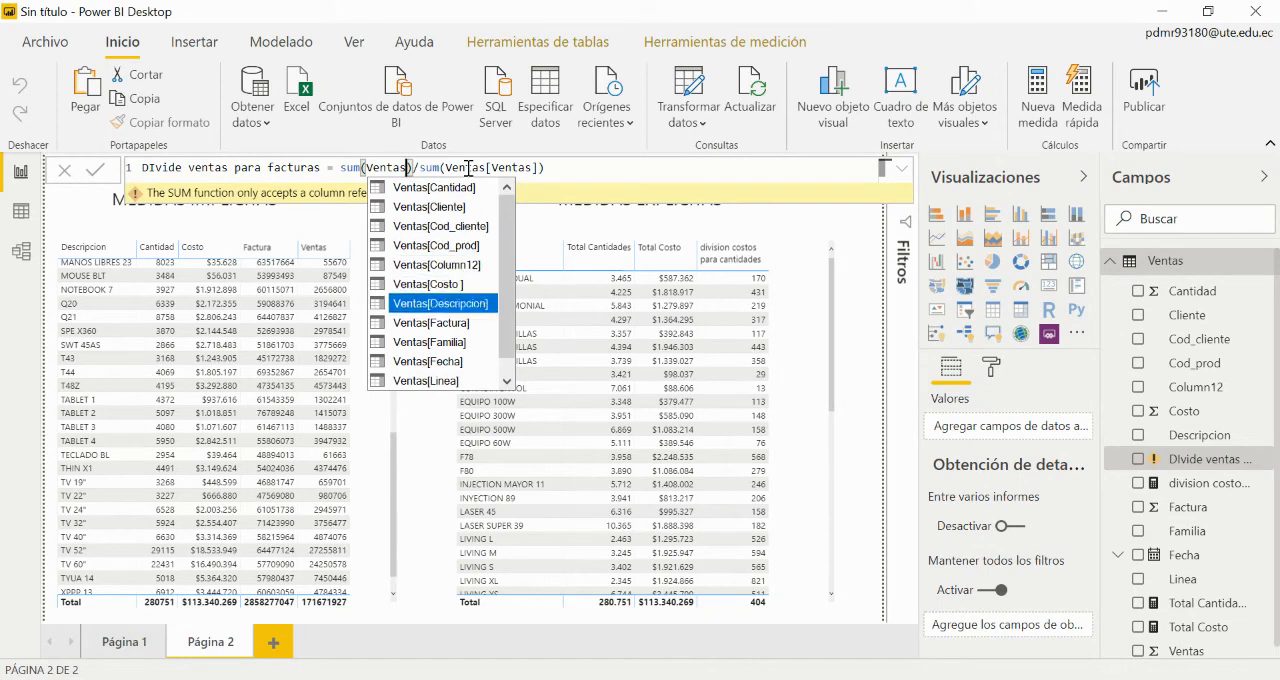
key("Tab")
type(")")
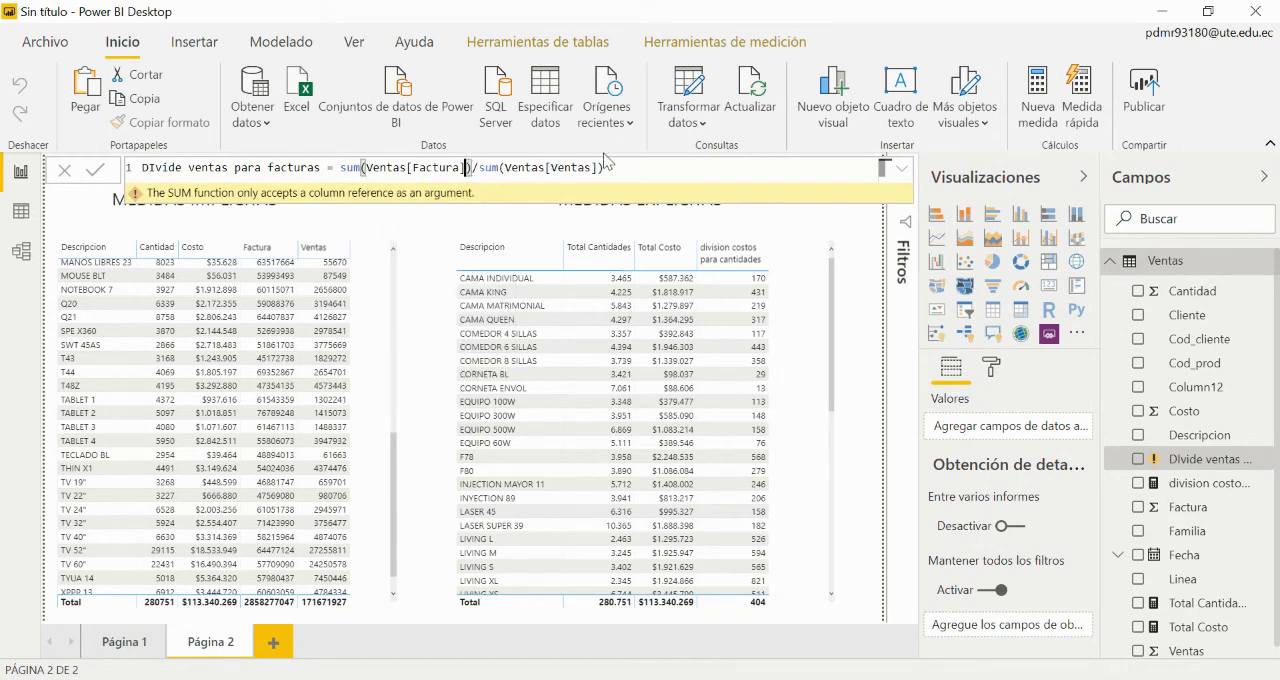
key("Return")
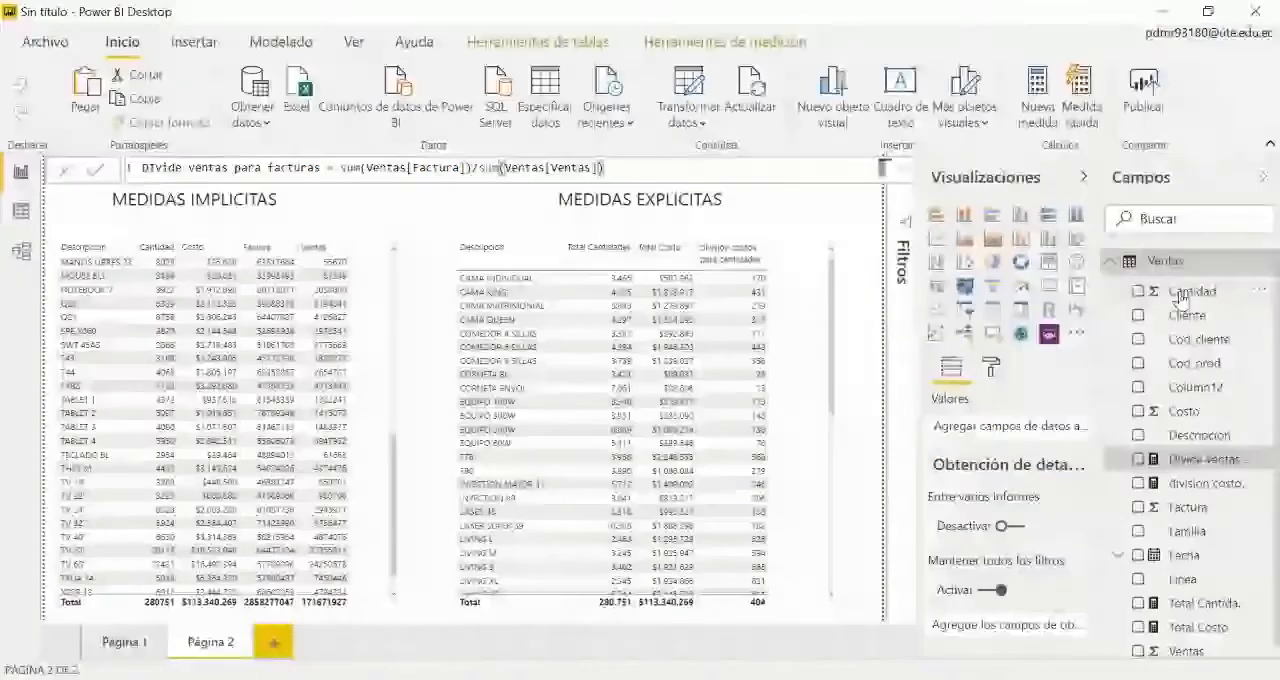
Step: Widen the fields pane so the full name of the DIvide ventas para facturas measure fits
scroll(1270, 420, "down", 1)
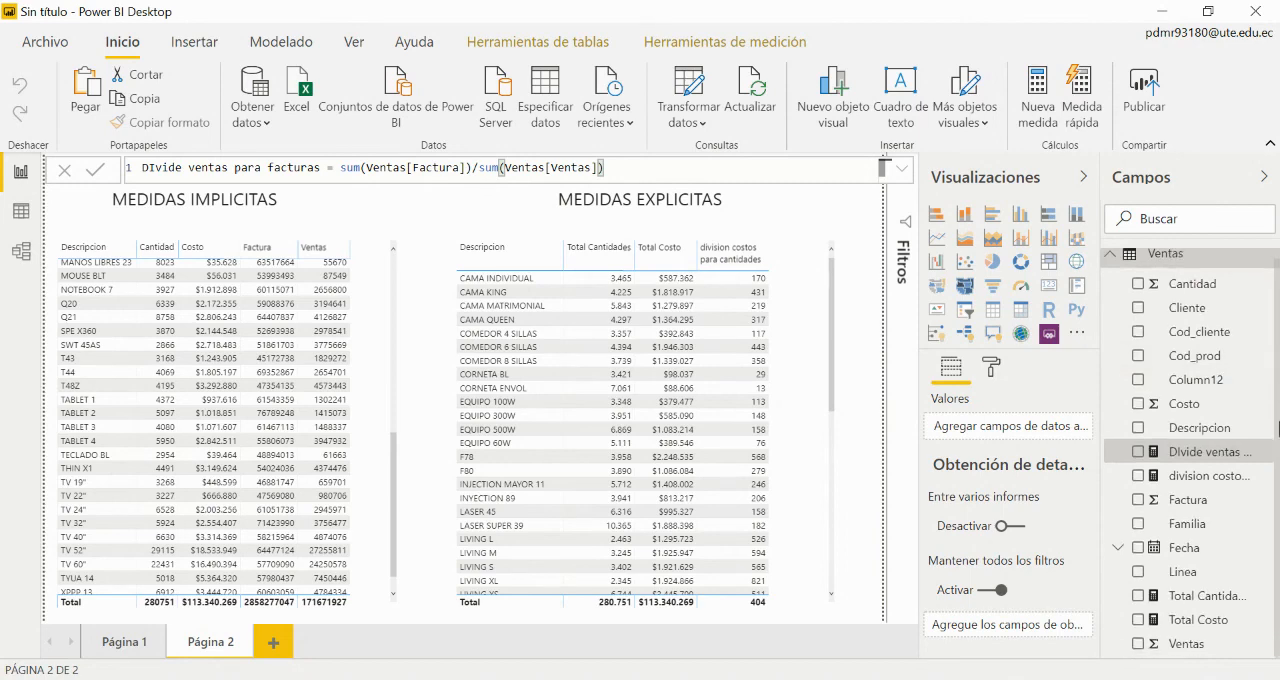
left_click(1278, 489)
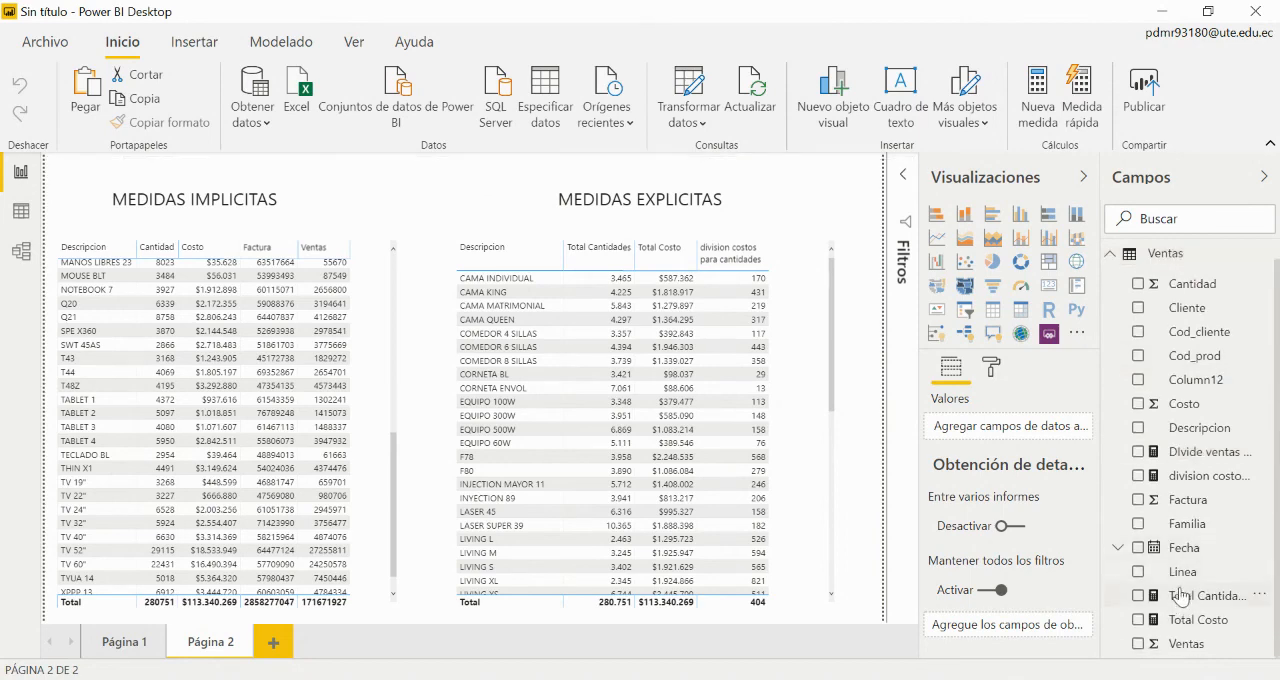
left_click_drag(1103, 482, 1040, 480)
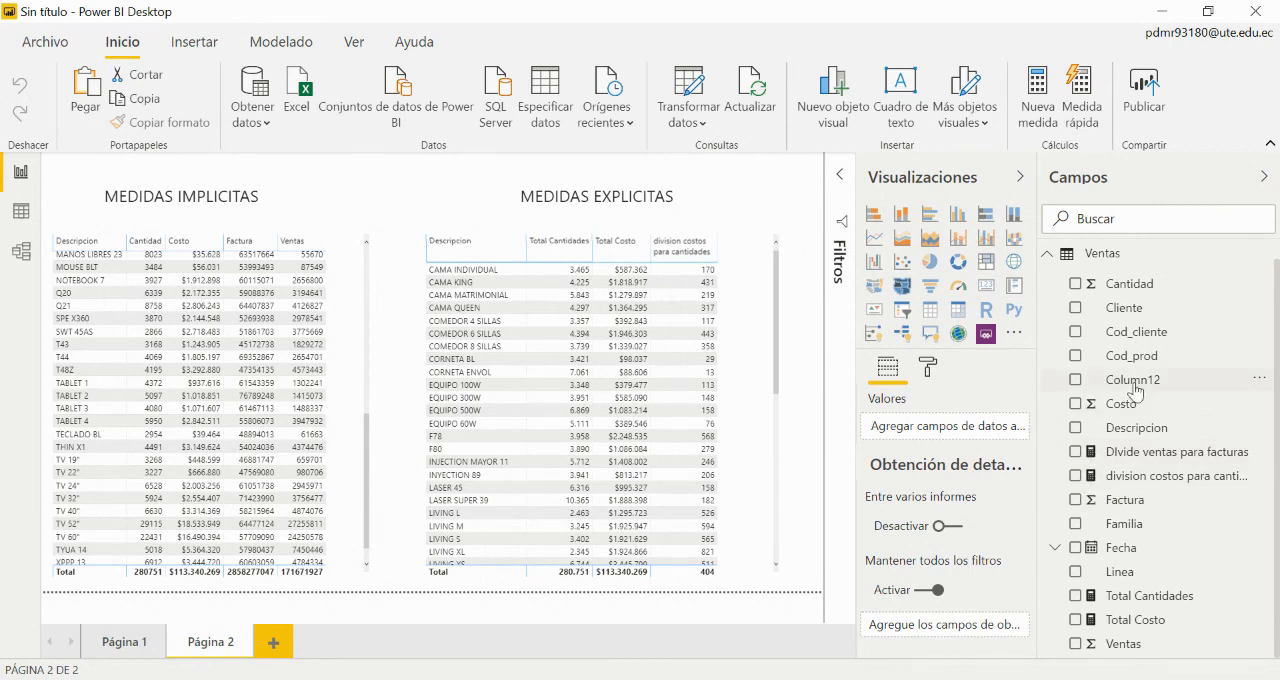
scroll(1277, 364, "up", 1)
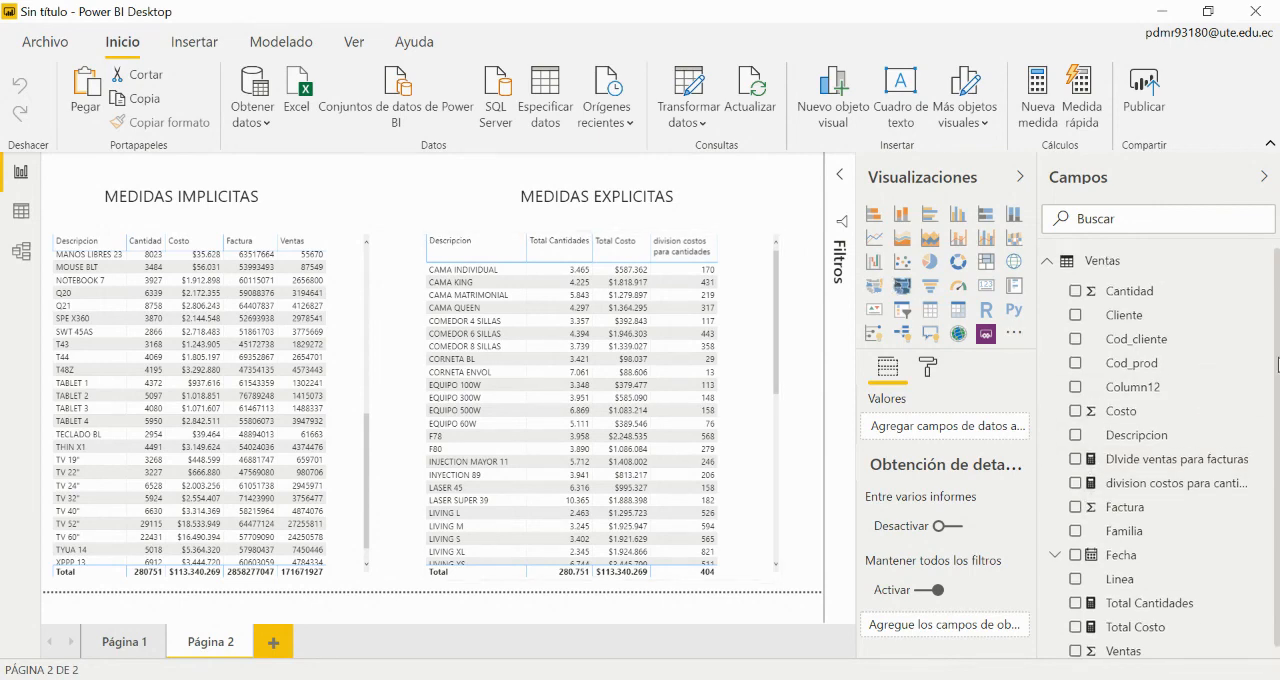
scroll(1278, 372, "down", 1)
left_click_drag(1278, 437, 1278, 370)
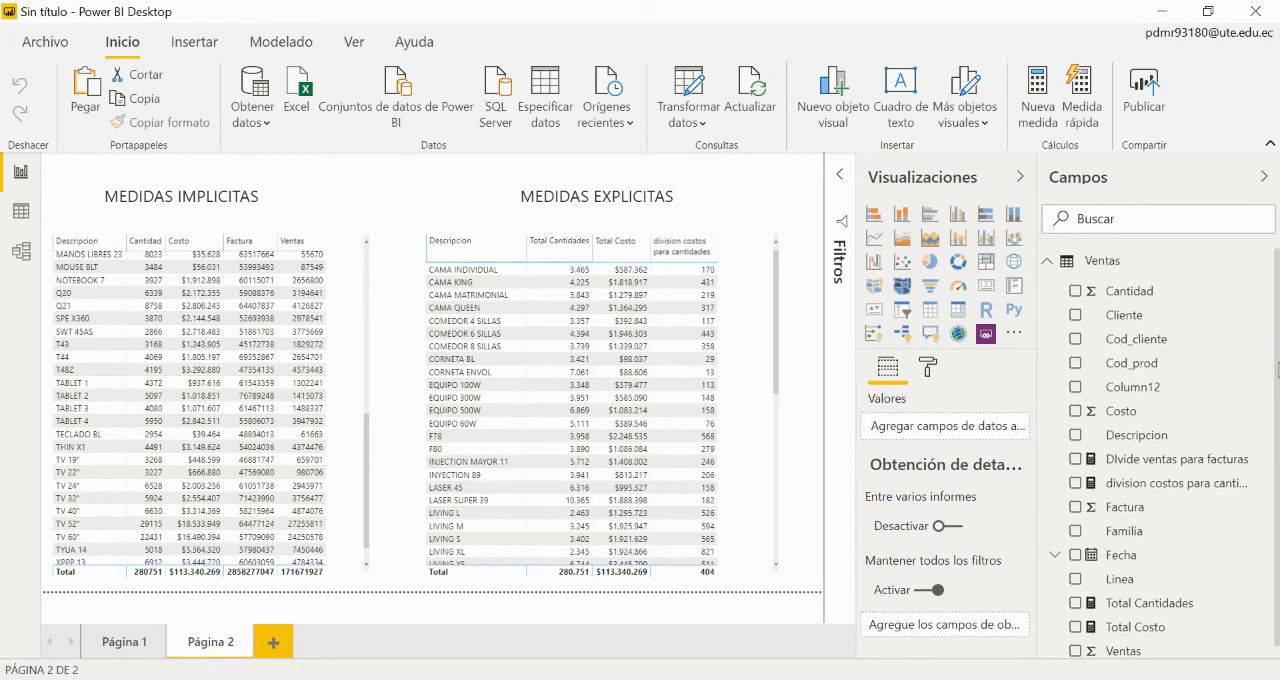